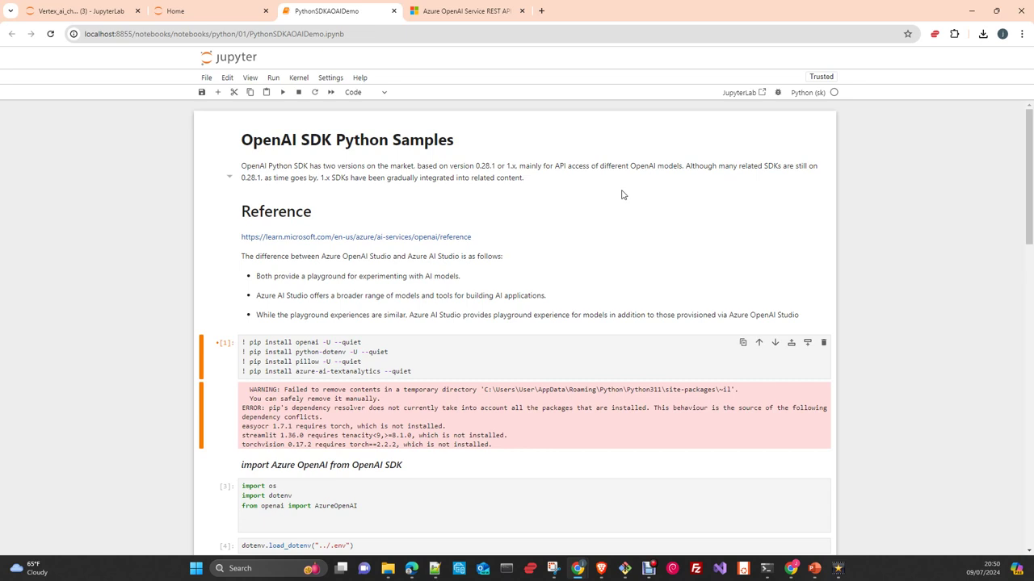
Switch to the Microsoft Edge window, maximize it, and bring up the Azure portal home page.
{"action": "left_click_drag", "start_coordinate": [0, 81], "coordinate": [565, 75]}
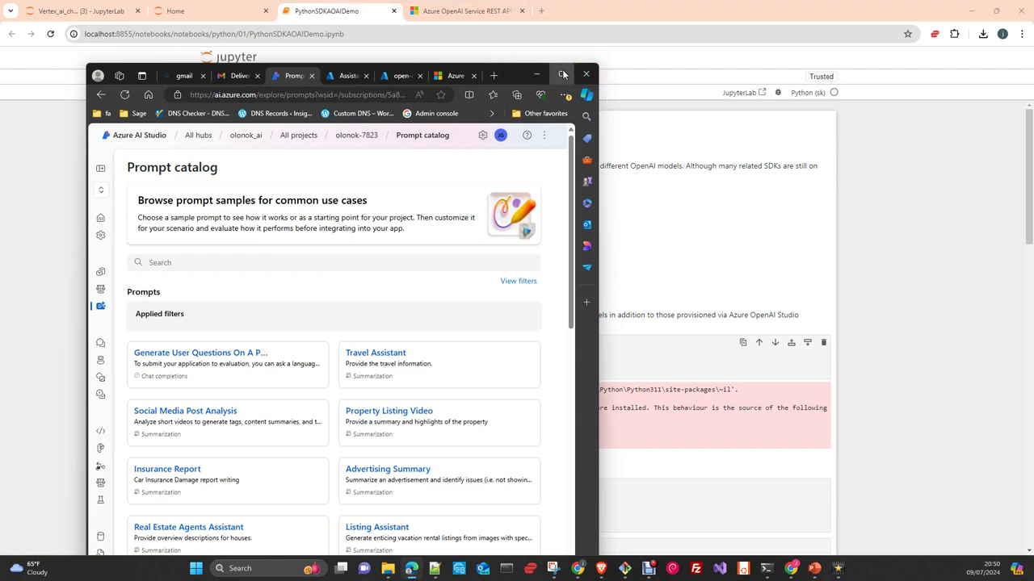
{"action": "left_click", "coordinate": [563, 75]}
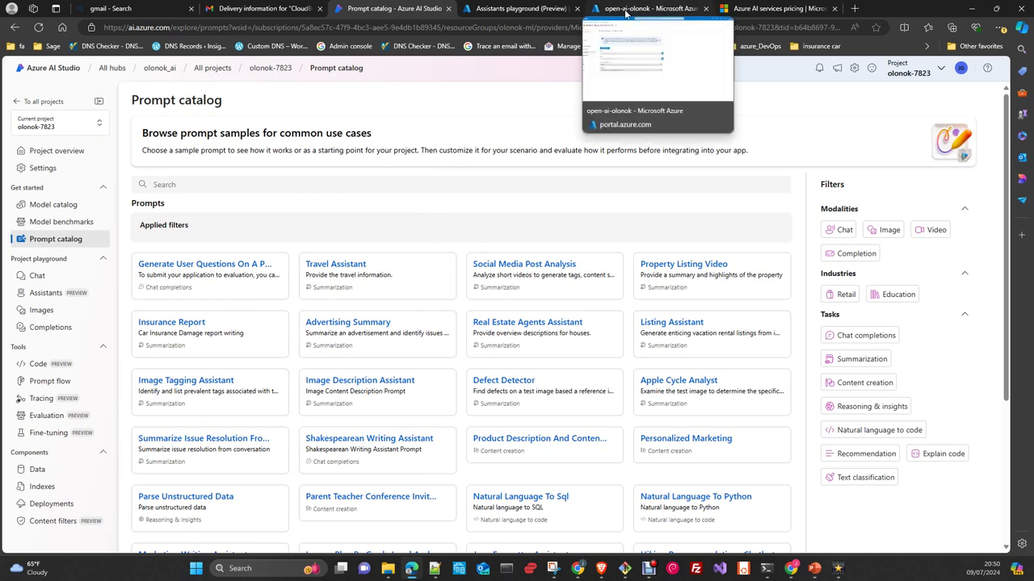
{"action": "left_click", "coordinate": [662, 12]}
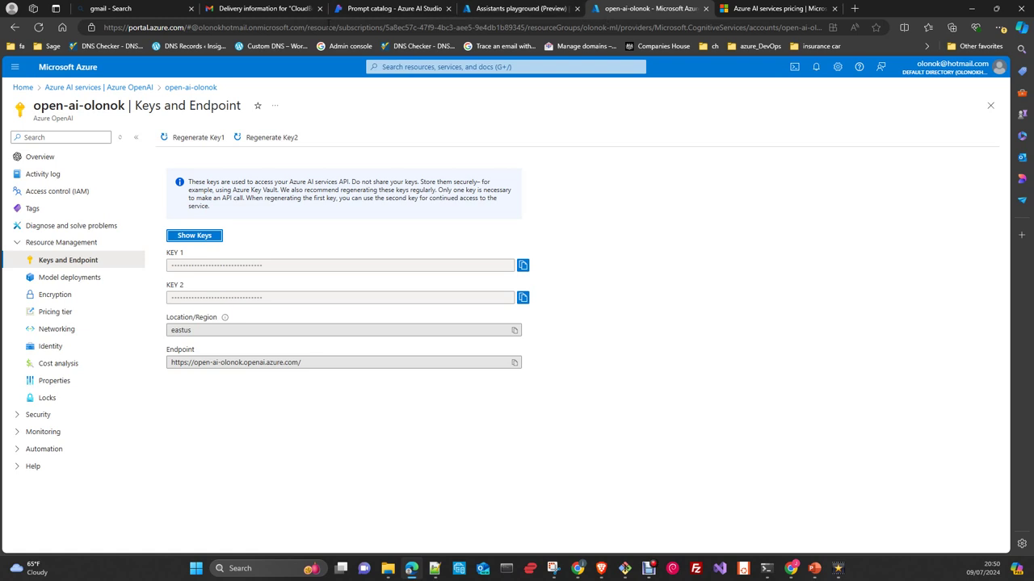
{"action": "left_click", "coordinate": [28, 90]}
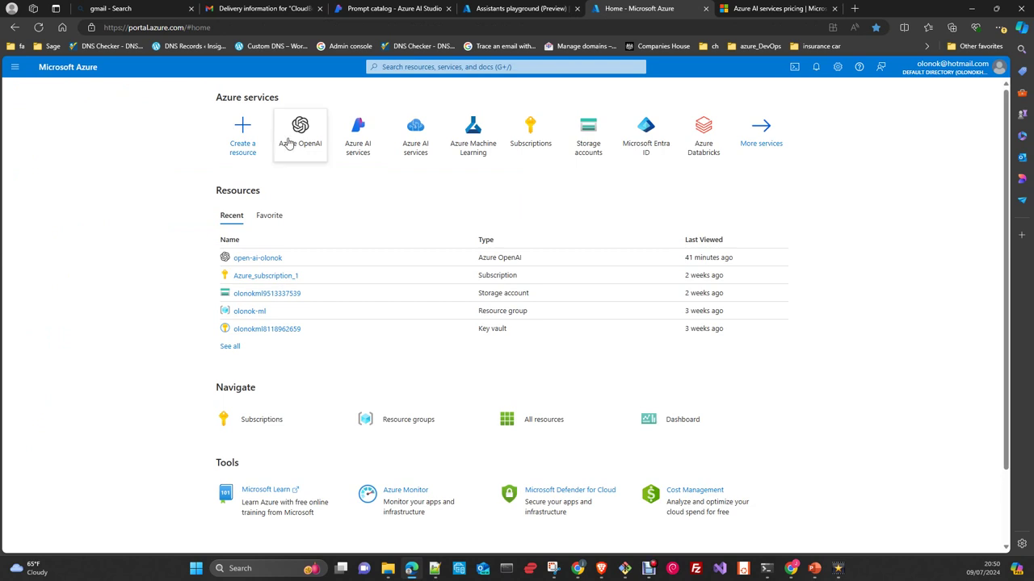
Open the open-ai-olonok resource from the Azure OpenAI list within Azure AI services.
{"action": "mouse_move", "coordinate": [299, 154]}
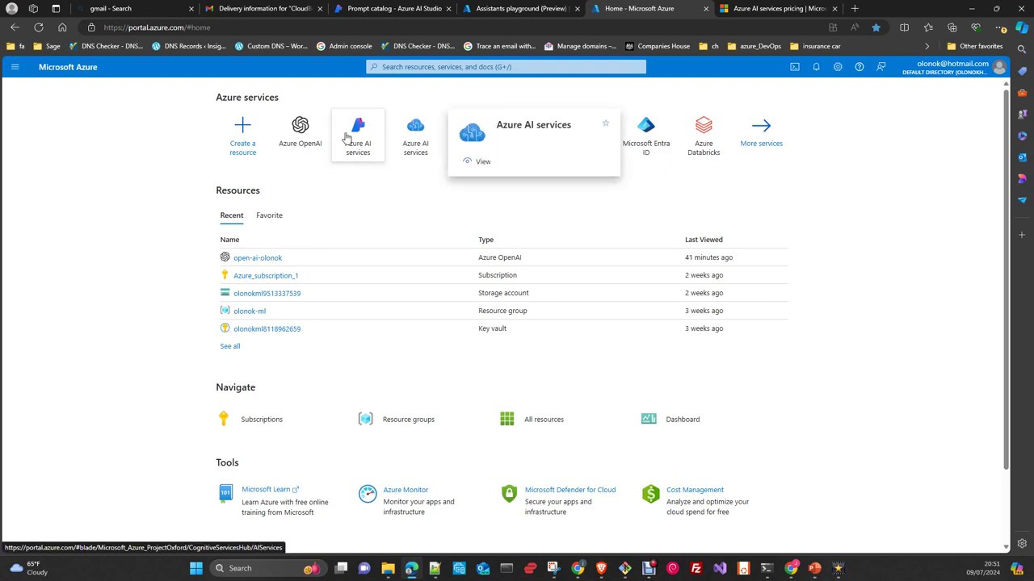
{"action": "mouse_move", "coordinate": [361, 136]}
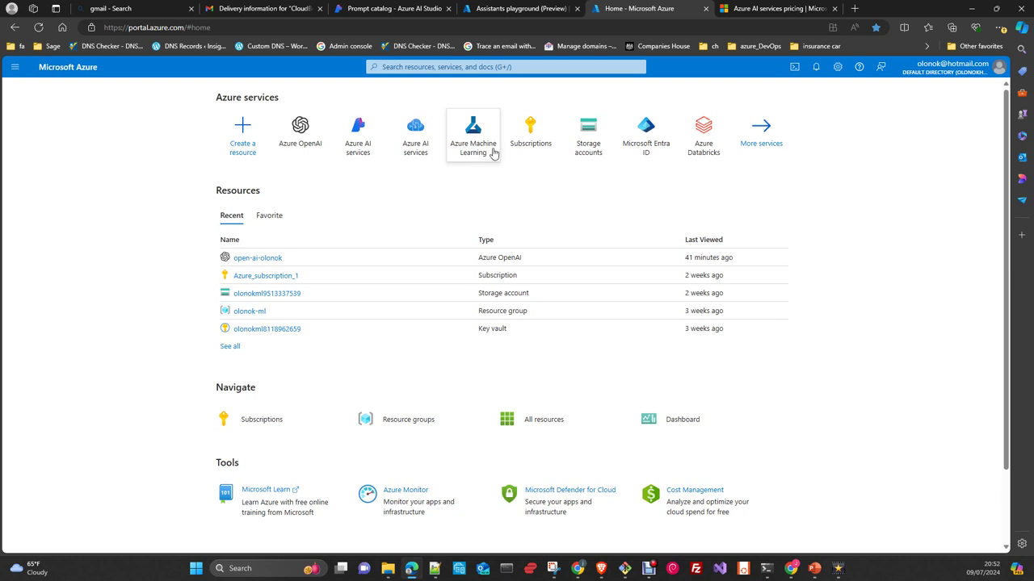
{"action": "mouse_move", "coordinate": [483, 159]}
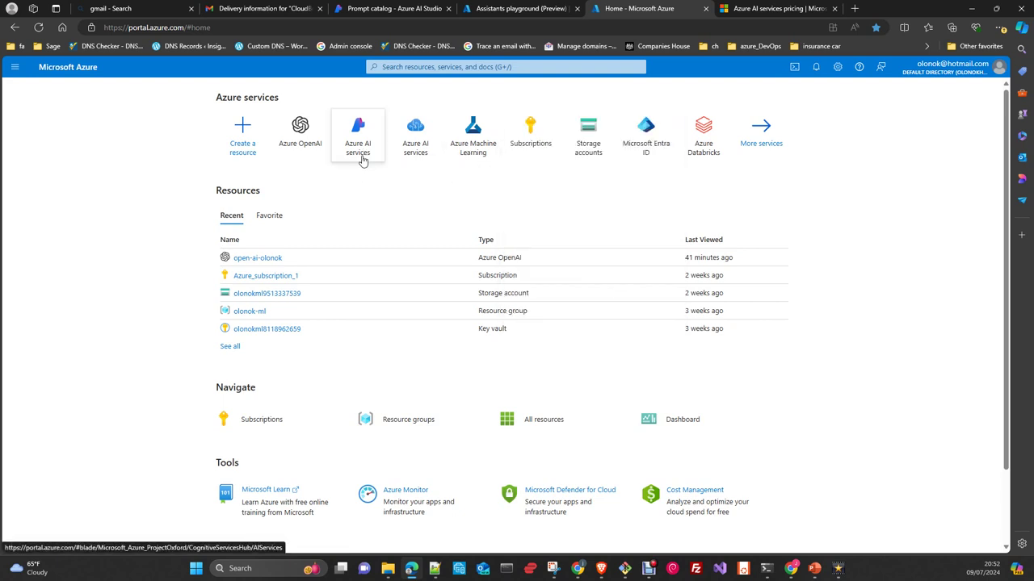
{"action": "mouse_move", "coordinate": [361, 158]}
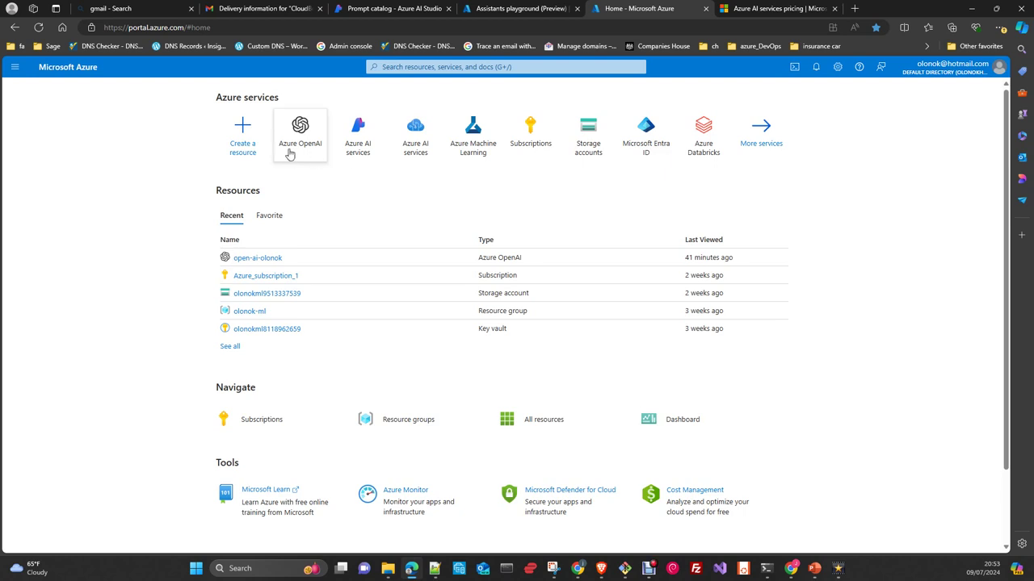
{"action": "mouse_move", "coordinate": [297, 158]}
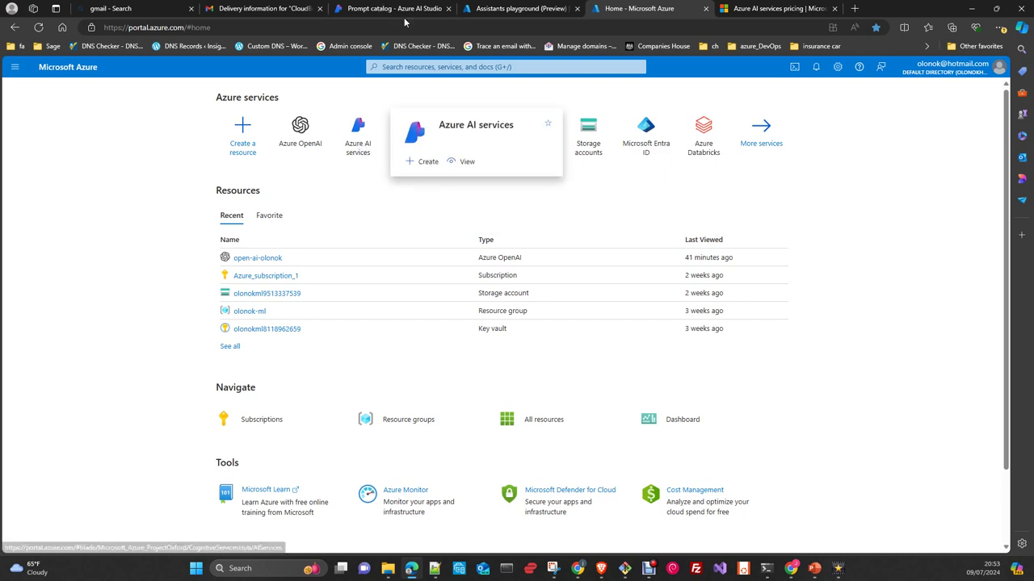
{"action": "left_click", "coordinate": [353, 147]}
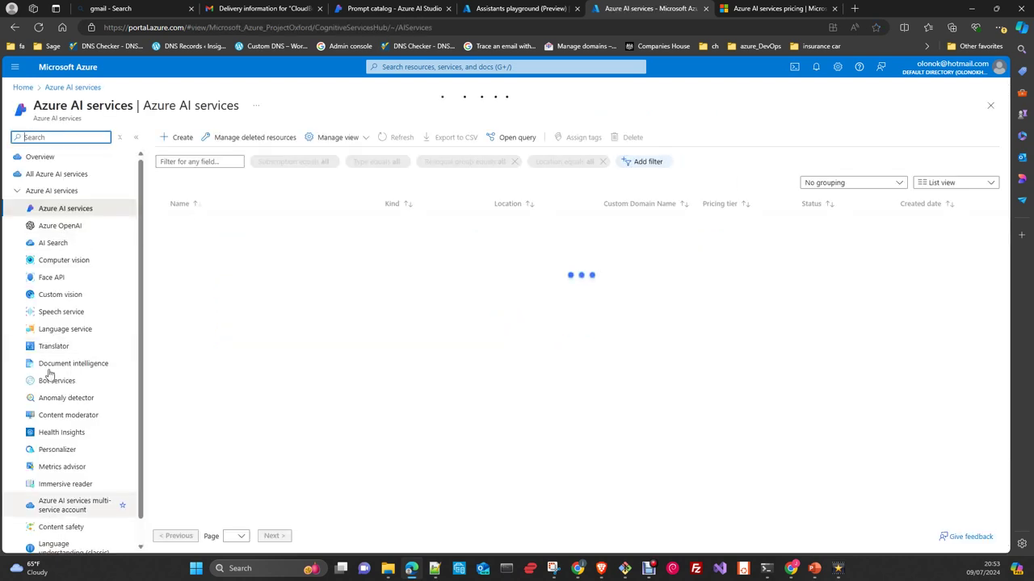
{"action": "scroll", "coordinate": [80, 300], "scroll_direction": "down", "scroll_amount": 1}
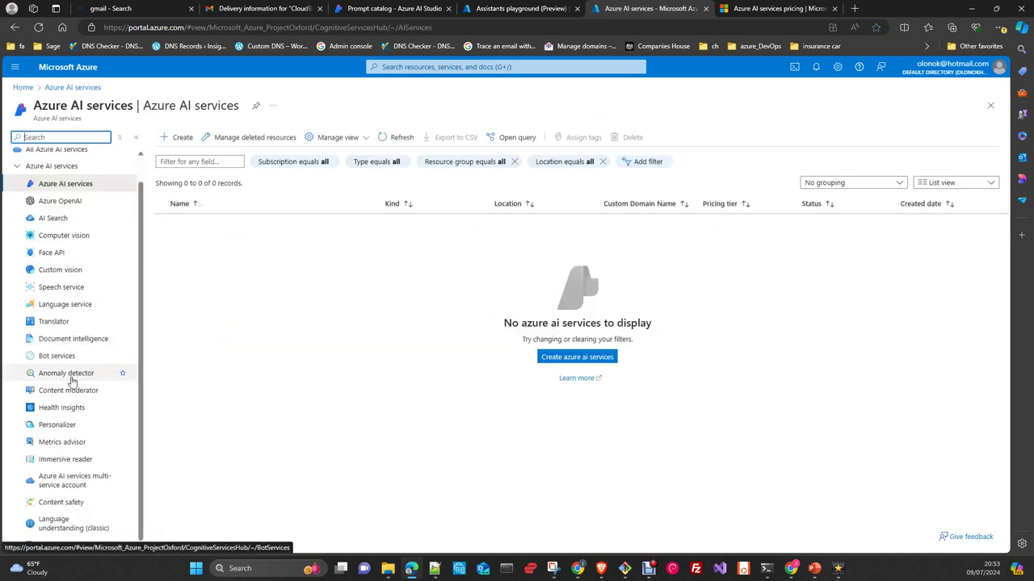
{"action": "left_click", "coordinate": [77, 203]}
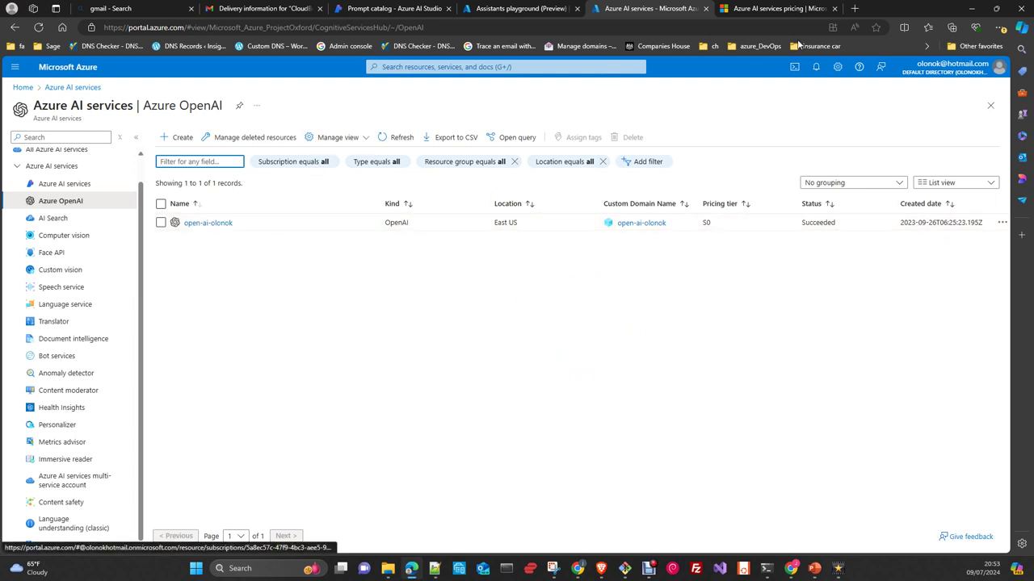
{"action": "left_click", "coordinate": [224, 226]}
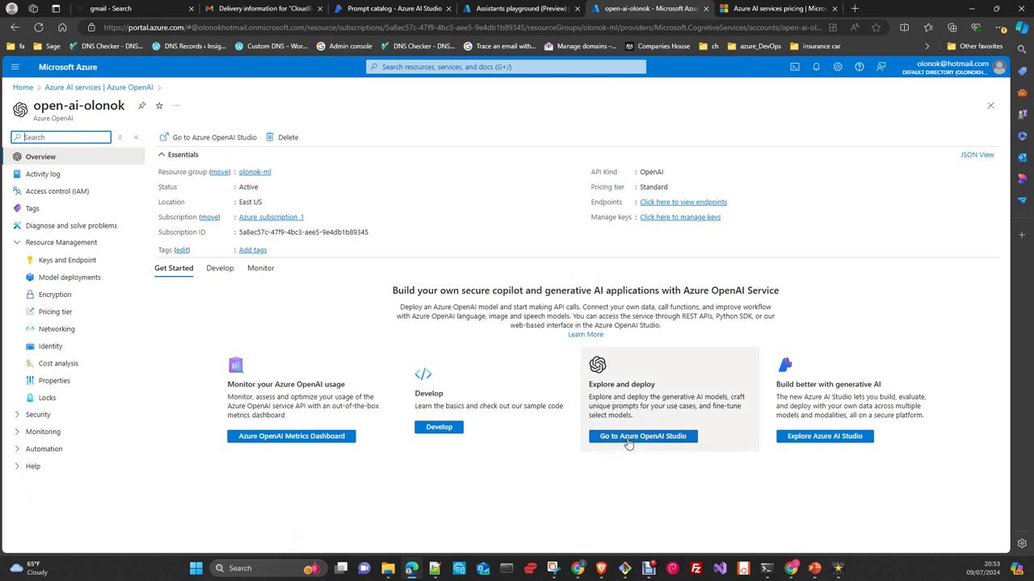
Open the resource's Deployments page in Azure OpenAI Studio and view the base models offered for a new deployment, without creating one.
{"action": "left_click", "coordinate": [625, 442]}
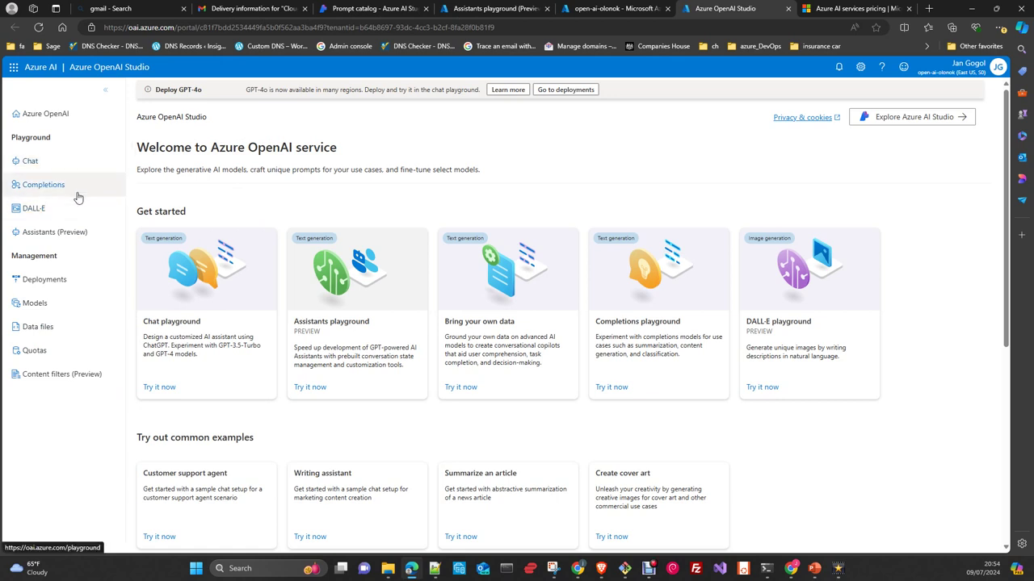
{"action": "left_click", "coordinate": [48, 281]}
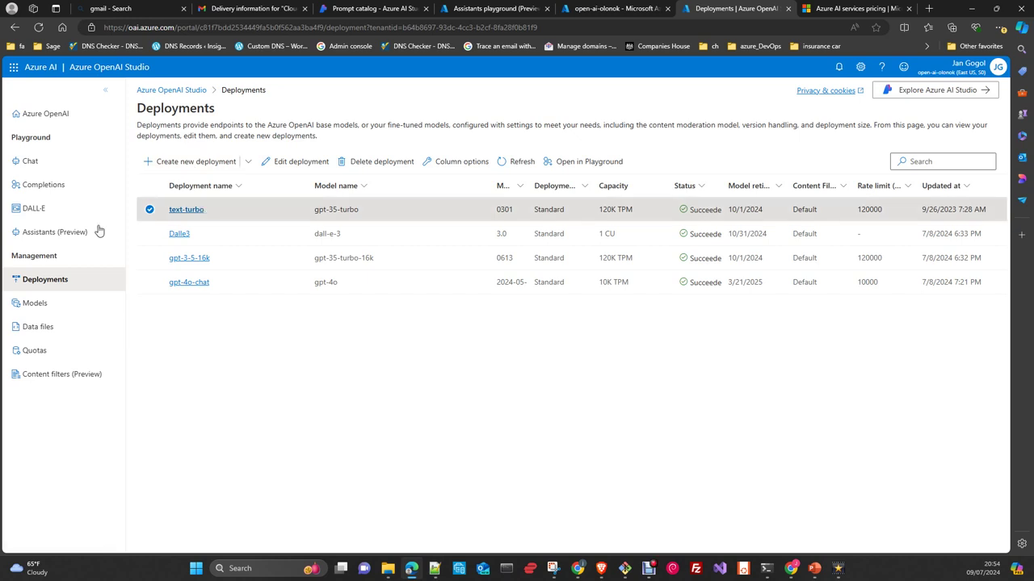
{"action": "left_click", "coordinate": [173, 168]}
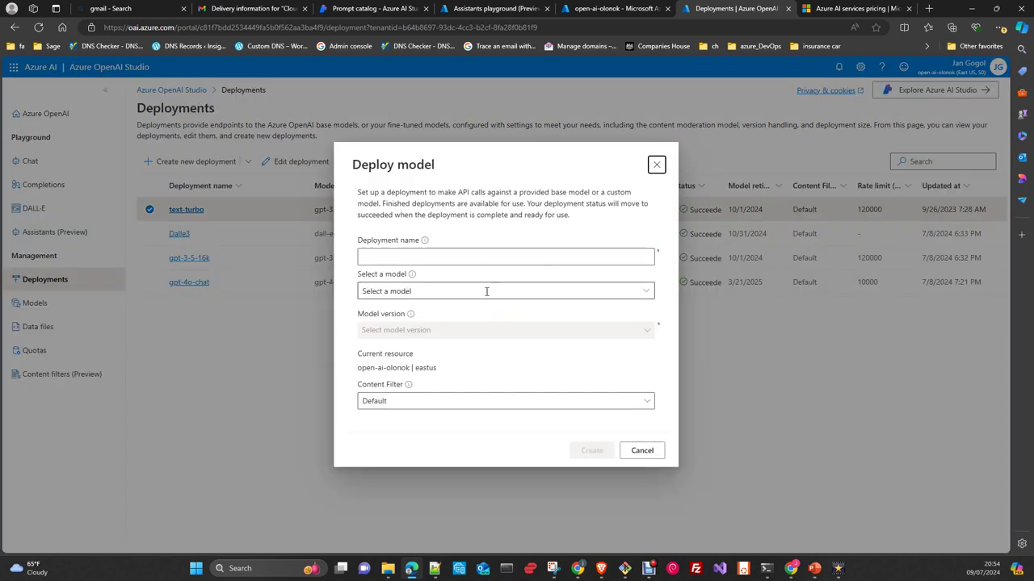
{"action": "left_click", "coordinate": [487, 289]}
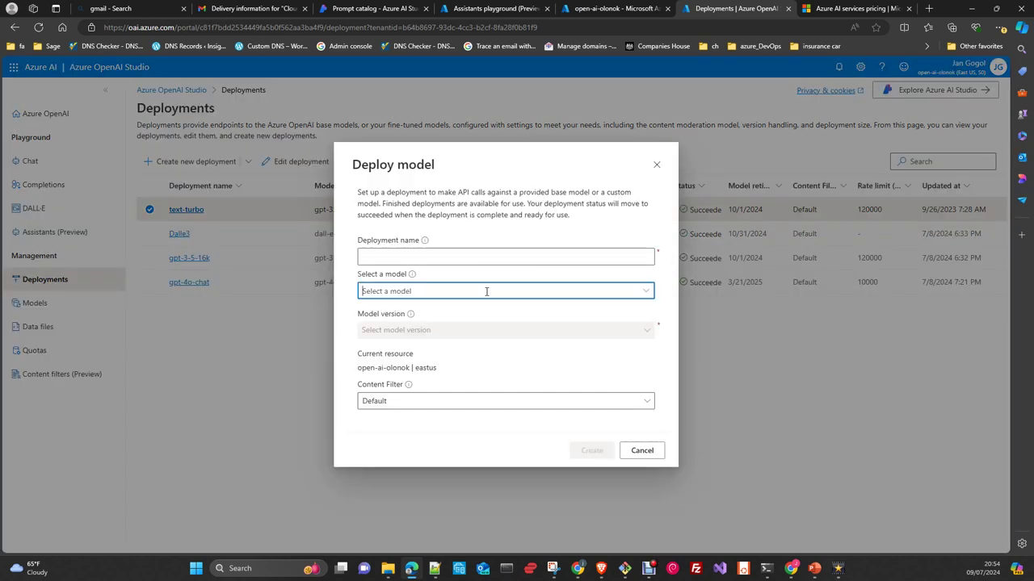
{"action": "left_click", "coordinate": [645, 291]}
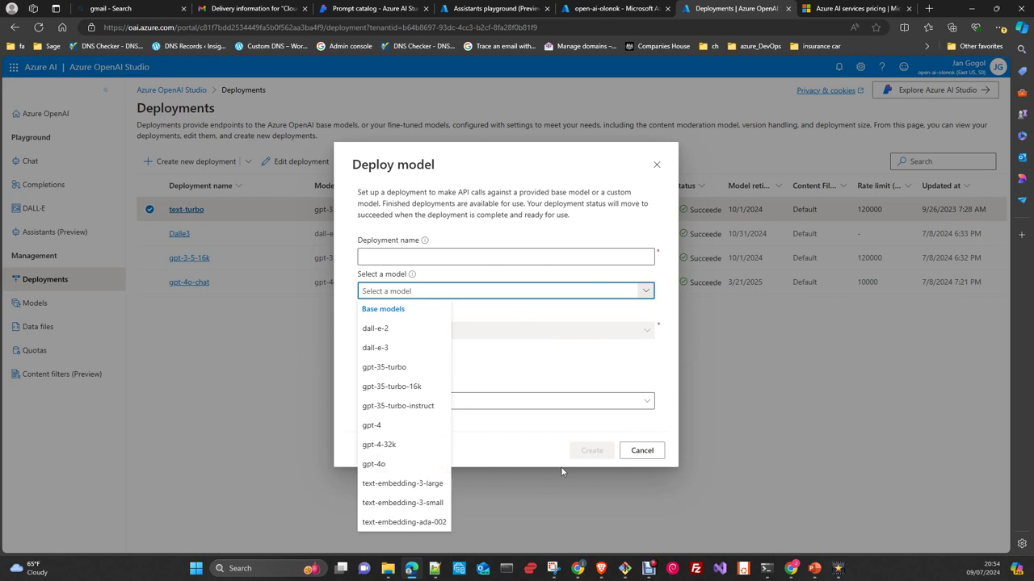
{"action": "left_click", "coordinate": [642, 450]}
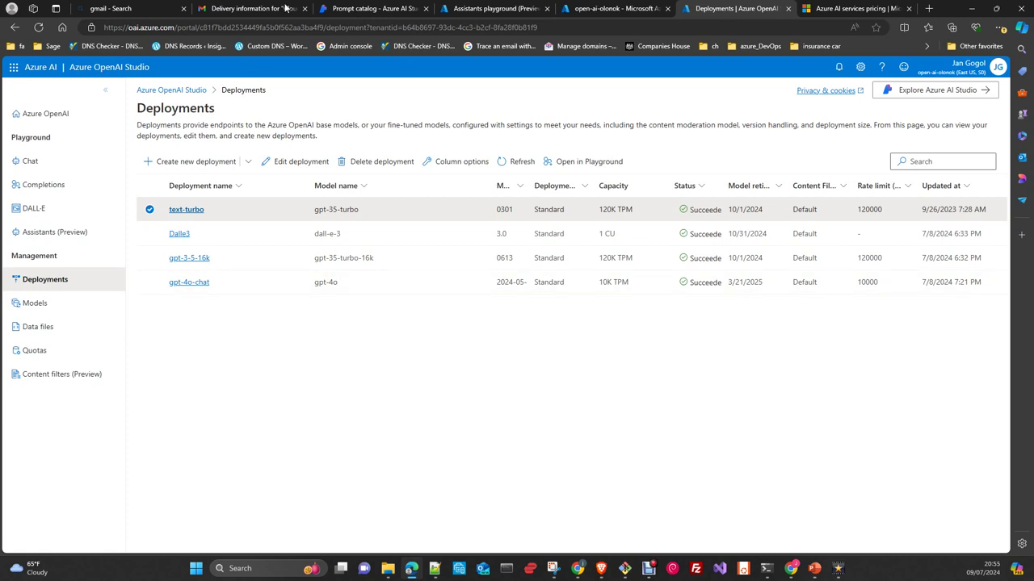
Go to the already open Assistants playground and show the model deployments from there.
{"action": "left_click", "coordinate": [341, 11]}
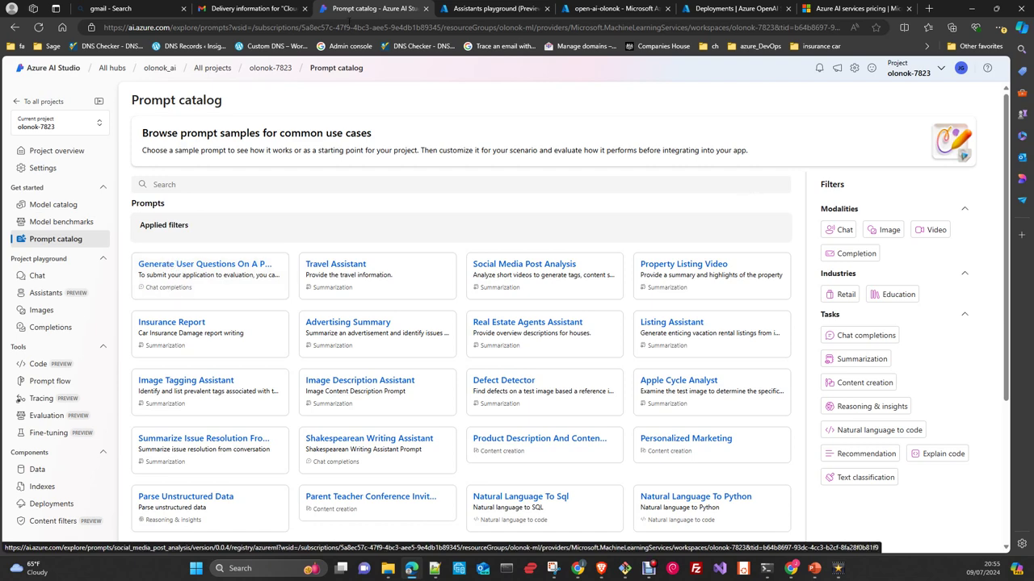
{"action": "left_click", "coordinate": [608, 10]}
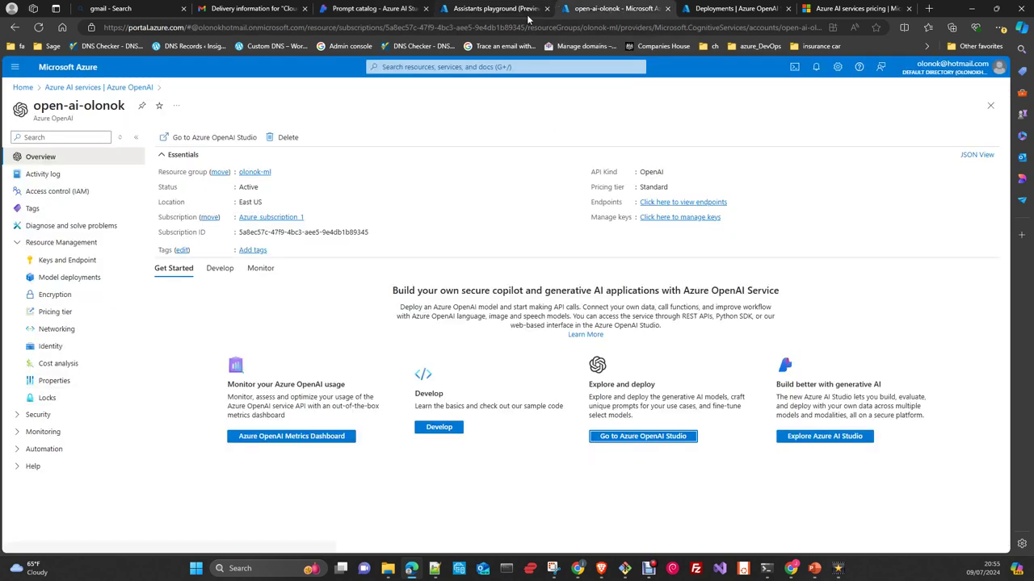
{"action": "left_click", "coordinate": [490, 10]}
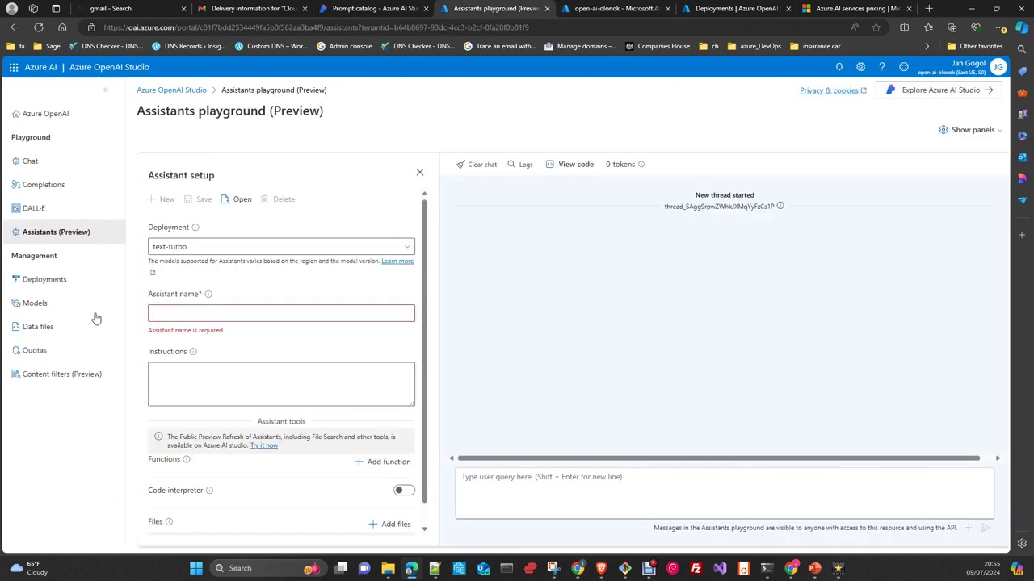
{"action": "left_click", "coordinate": [49, 280]}
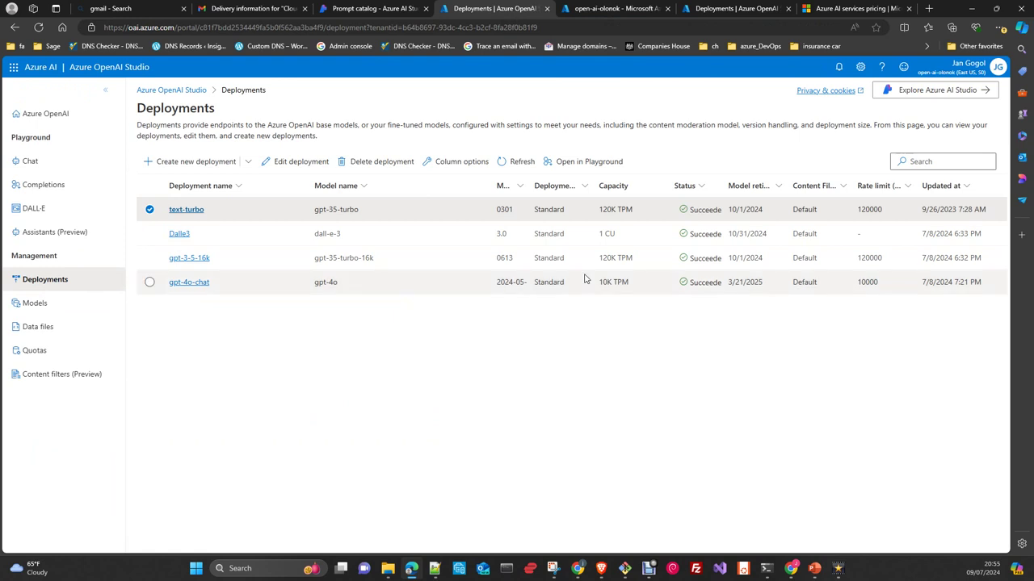
Open the Deployments page in Azure AI Studio and browse the base models available to deploy, leaving without selecting one.
{"action": "left_click", "coordinate": [371, 8]}
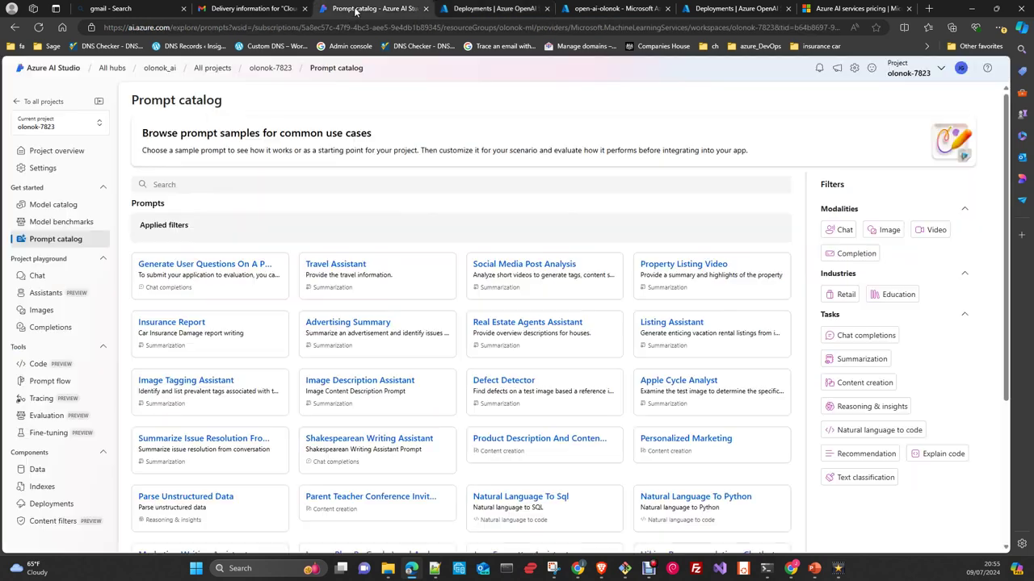
{"action": "left_click", "coordinate": [58, 503]}
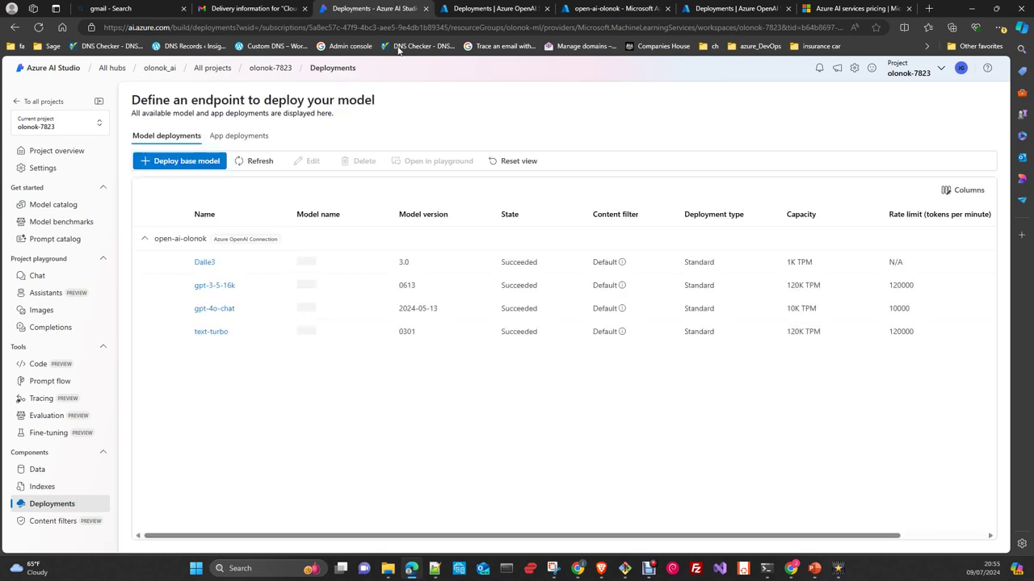
{"action": "left_click", "coordinate": [204, 164]}
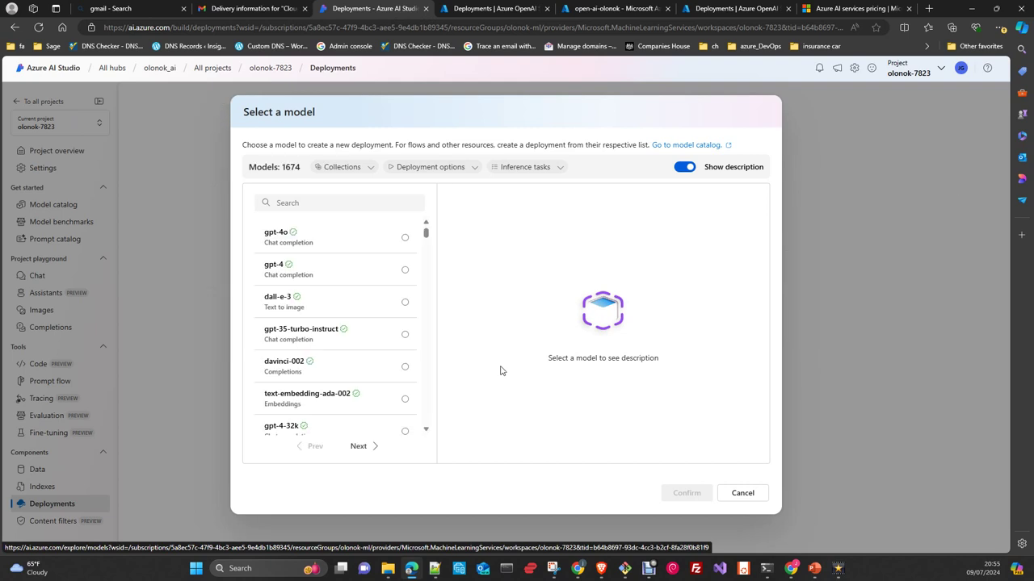
{"action": "scroll", "coordinate": [348, 313], "scroll_direction": "down", "scroll_amount": 1}
{"action": "scroll", "coordinate": [348, 313], "scroll_direction": "down", "scroll_amount": 10}
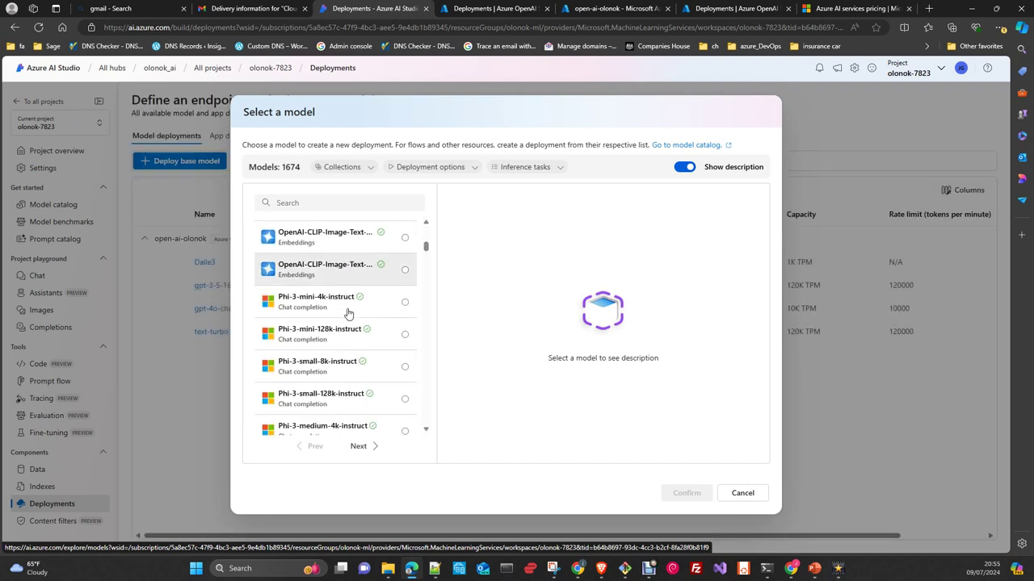
{"action": "scroll", "coordinate": [347, 313], "scroll_direction": "down", "scroll_amount": 10}
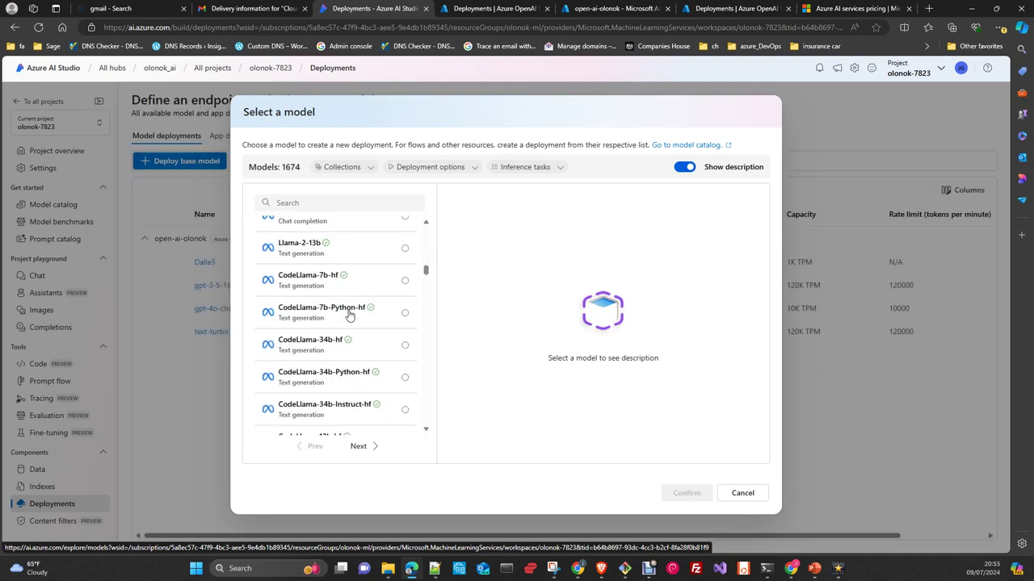
{"action": "scroll", "coordinate": [349, 315], "scroll_direction": "down", "scroll_amount": 5}
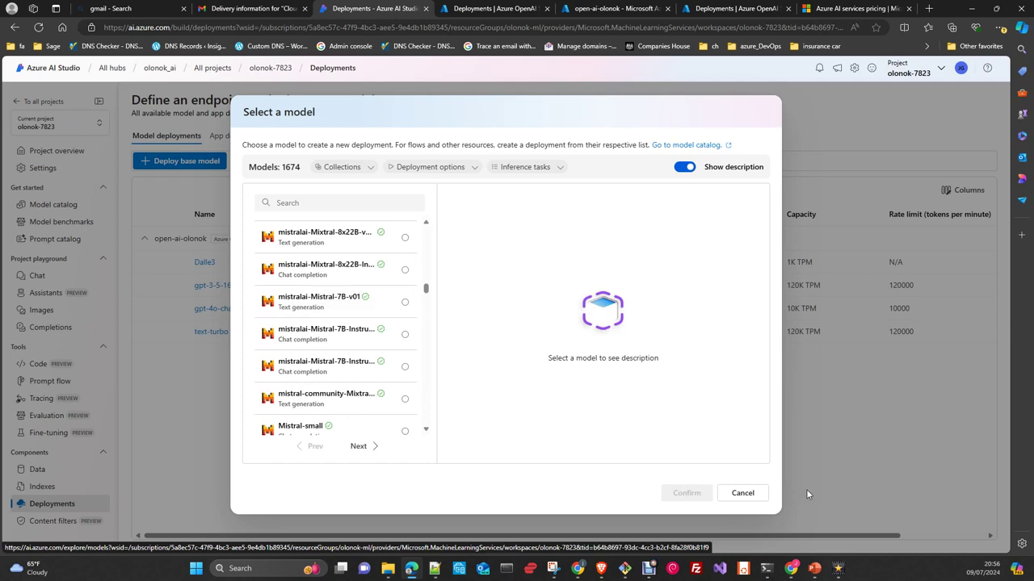
{"action": "left_click", "coordinate": [742, 493]}
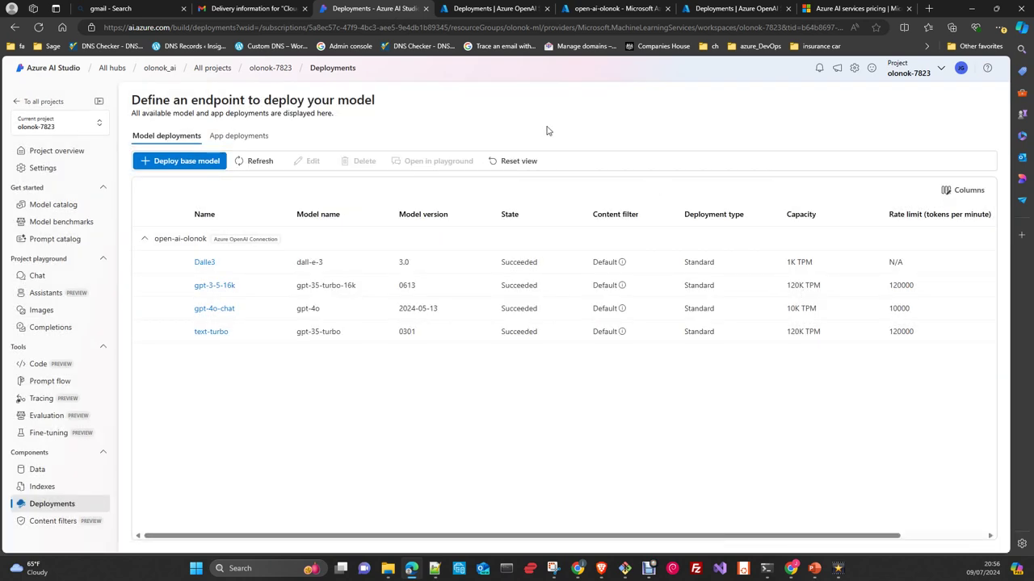
Bring up the Azure OpenAI Studio welcome page and return the Azure portal to its home page.
{"action": "left_click", "coordinate": [494, 8]}
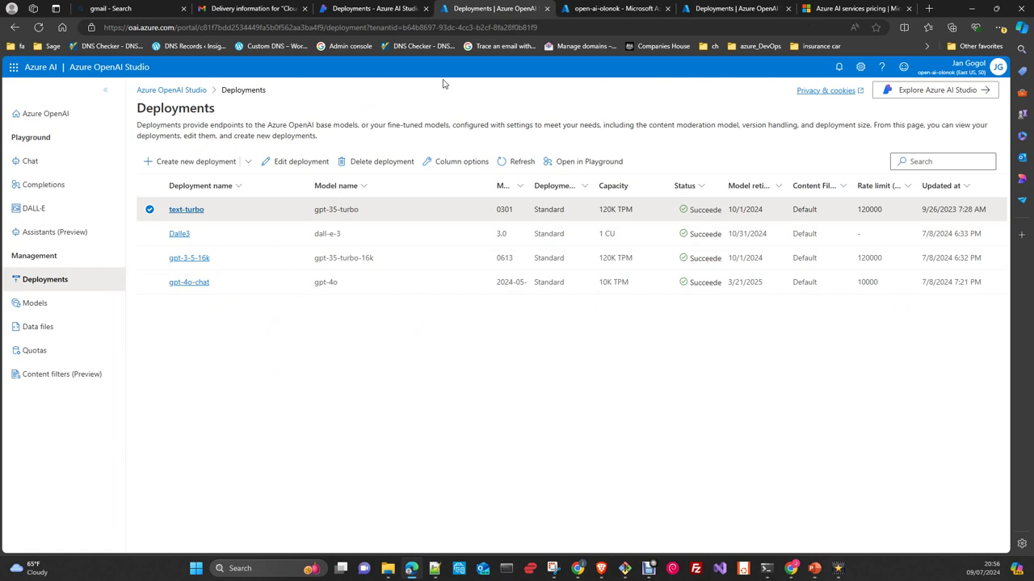
{"action": "left_click", "coordinate": [622, 9]}
{"action": "left_click", "coordinate": [737, 10]}
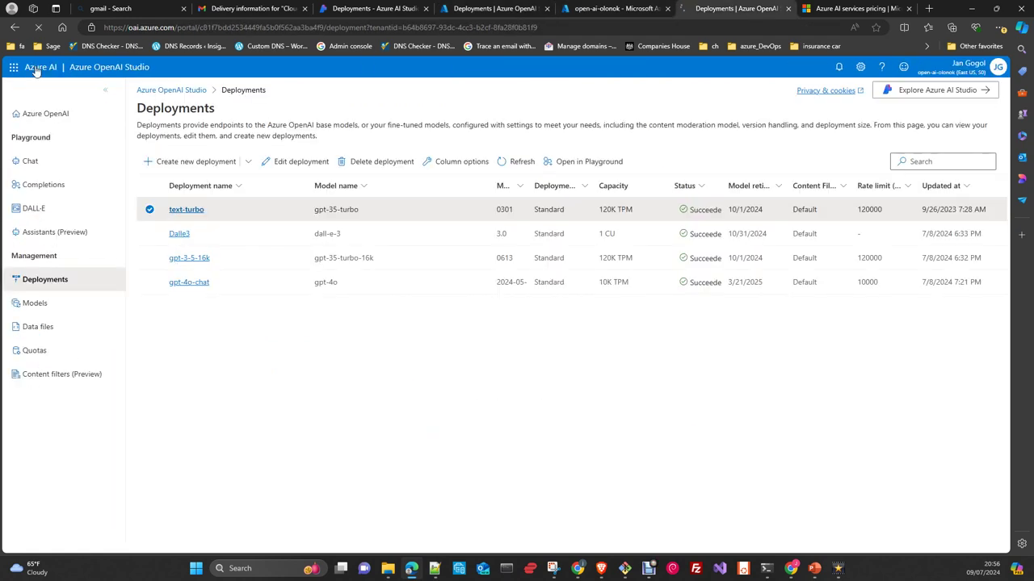
{"action": "left_click", "coordinate": [38, 66]}
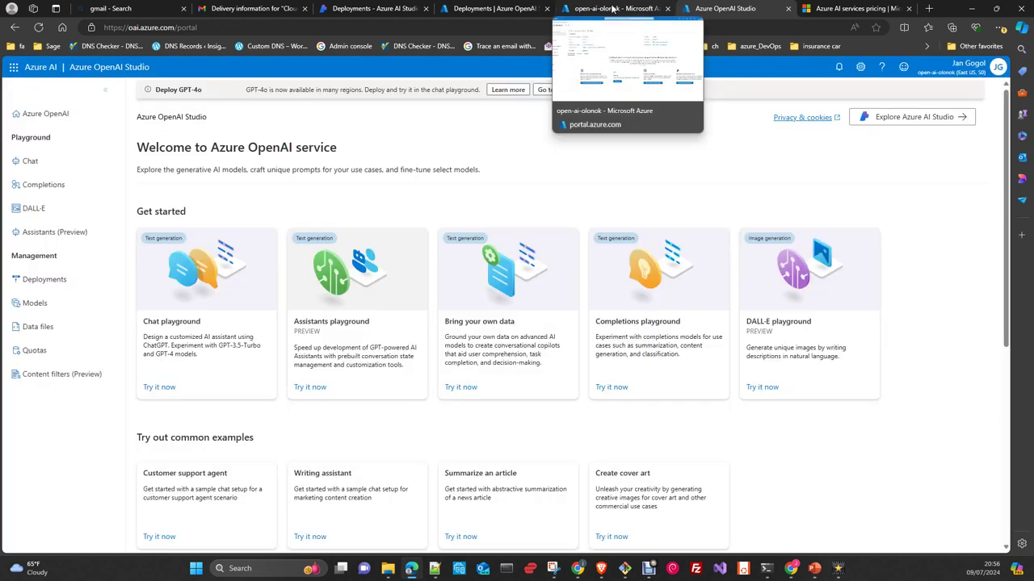
{"action": "left_click", "coordinate": [612, 8]}
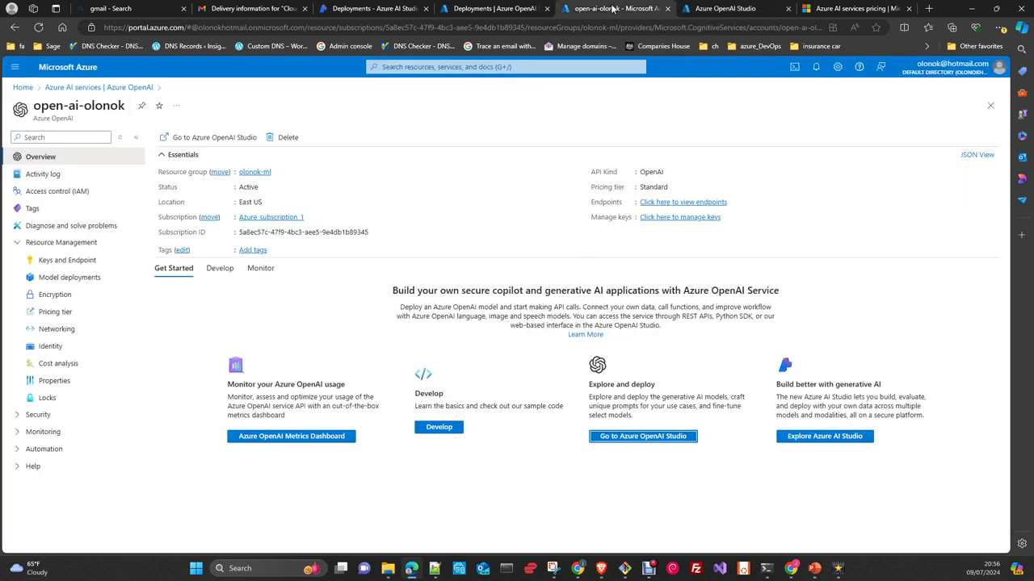
{"action": "left_click", "coordinate": [23, 87]}
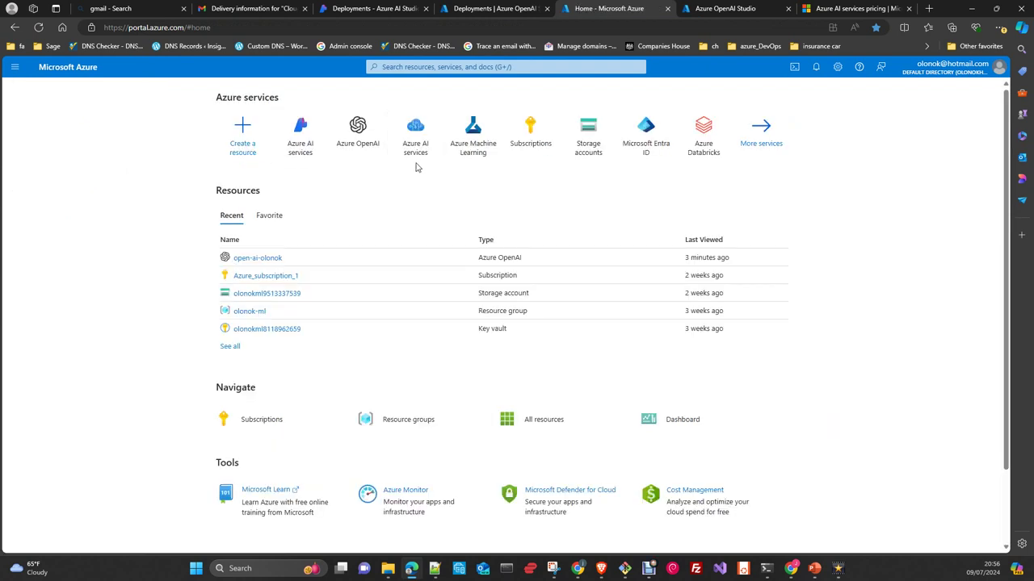
Show the Azure AI Studio deployments, compare with the Azure OpenAI Studio welcome page, and return to Azure AI Studio.
{"action": "mouse_move", "coordinate": [364, 157]}
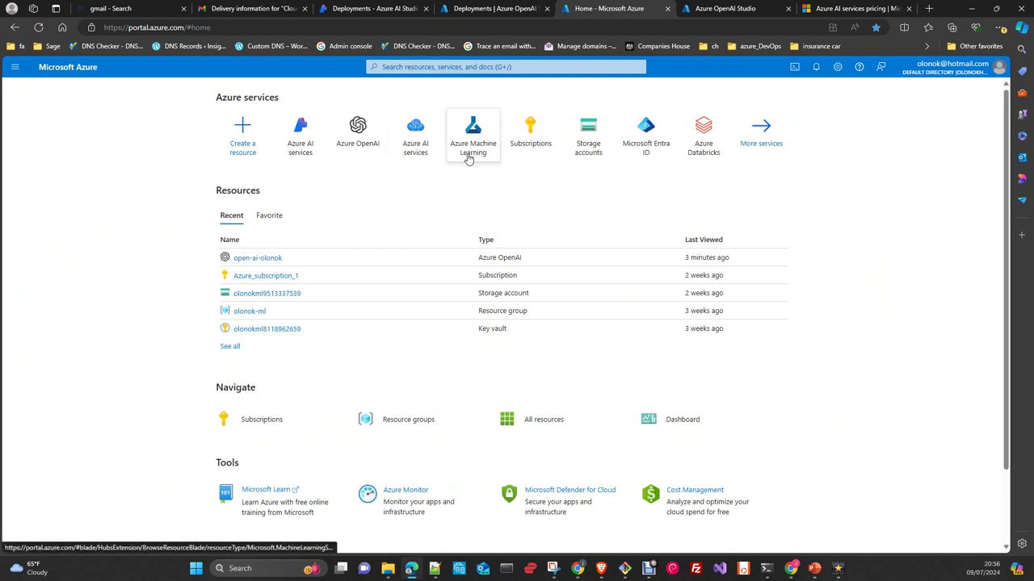
{"action": "mouse_move", "coordinate": [468, 159]}
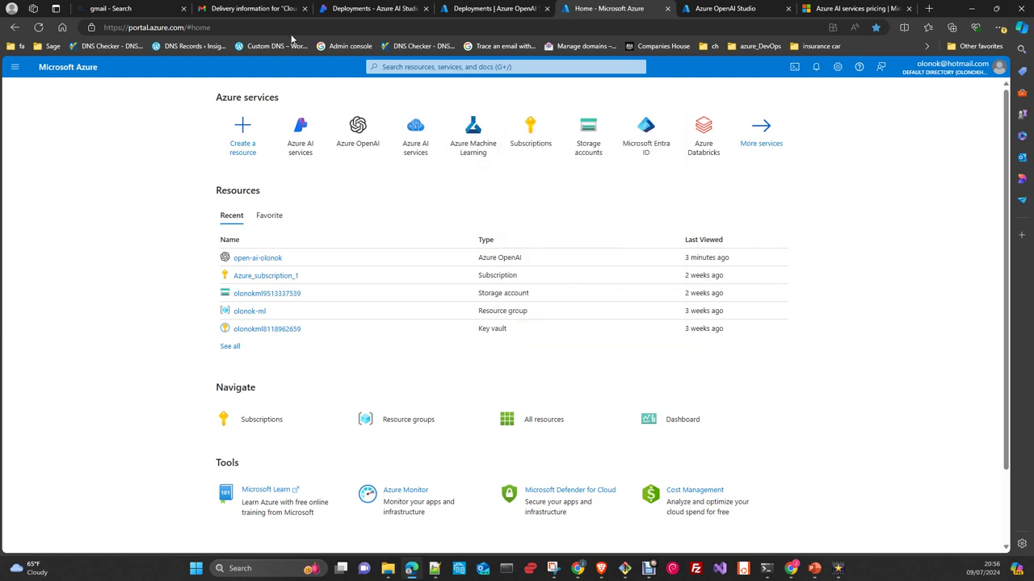
{"action": "left_click", "coordinate": [348, 15]}
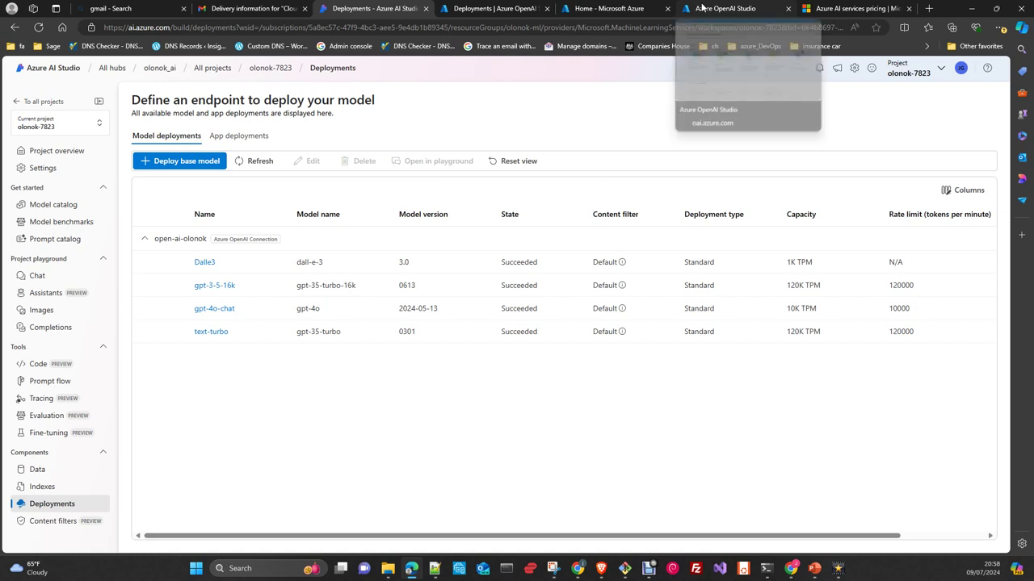
{"action": "left_click", "coordinate": [702, 8]}
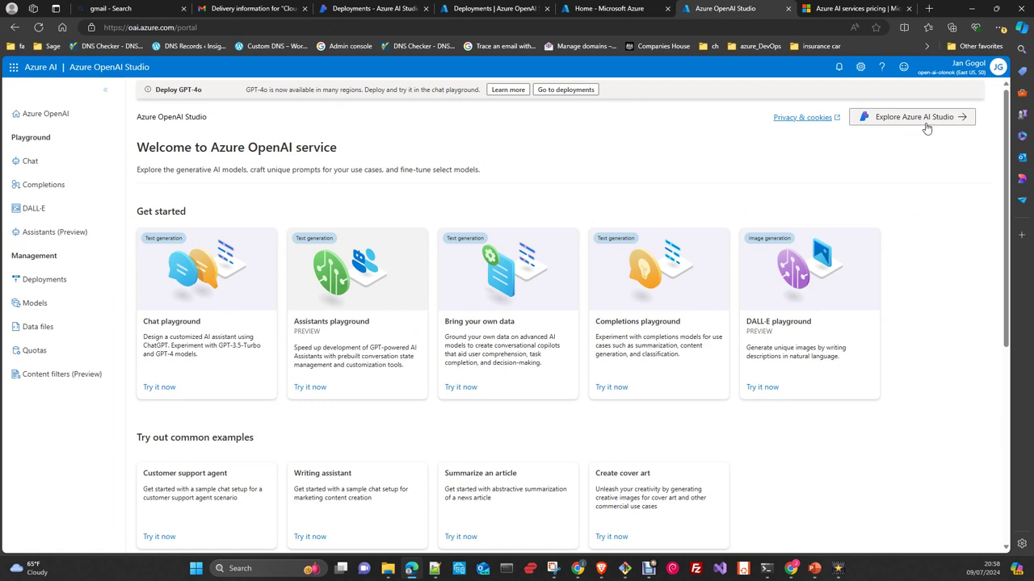
{"action": "left_click", "coordinate": [375, 12]}
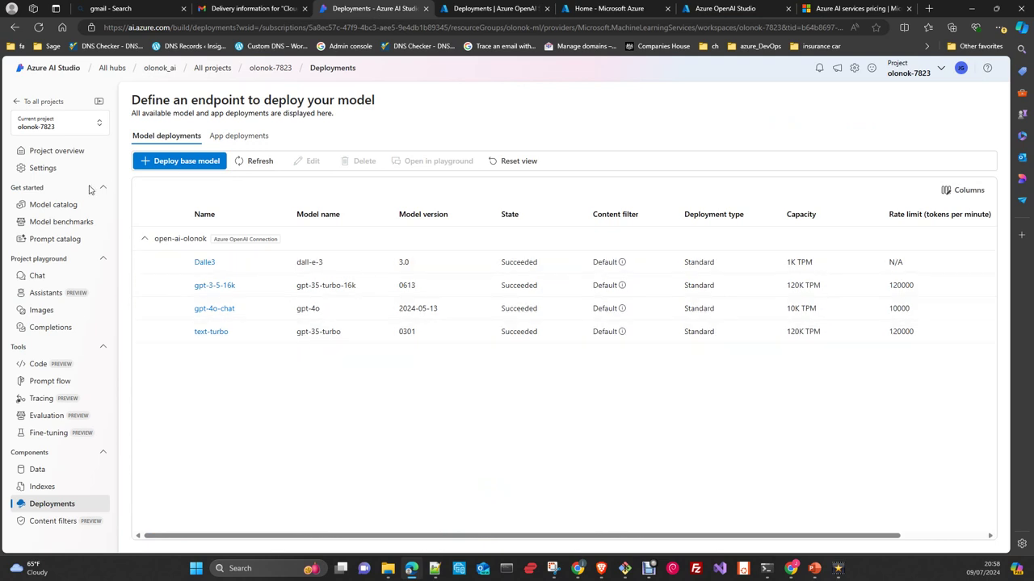
Open the project's model catalog in Azure AI Studio and browse the listed models.
{"action": "left_click", "coordinate": [67, 205]}
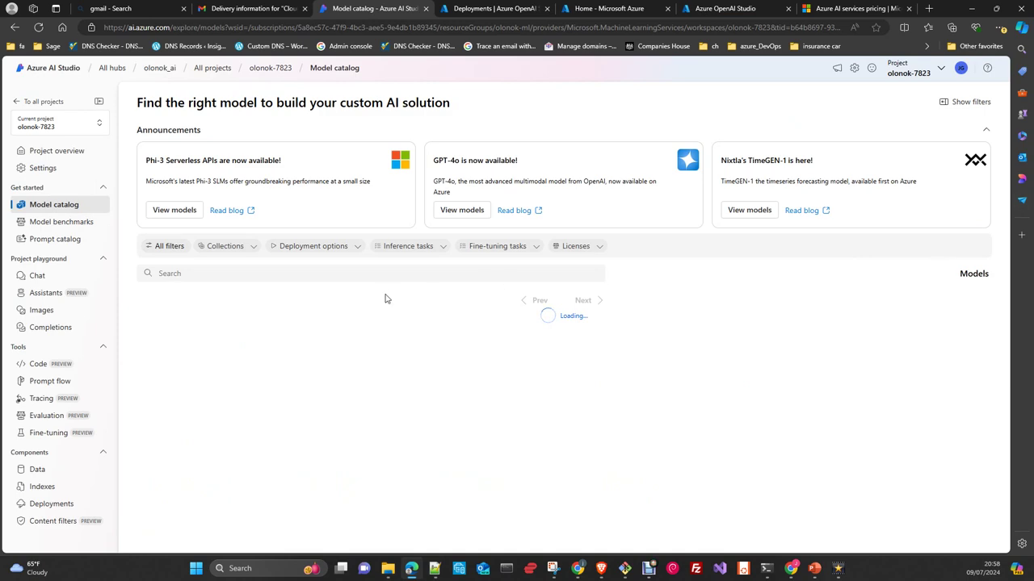
{"action": "scroll", "coordinate": [387, 296], "scroll_direction": "down", "scroll_amount": 5}
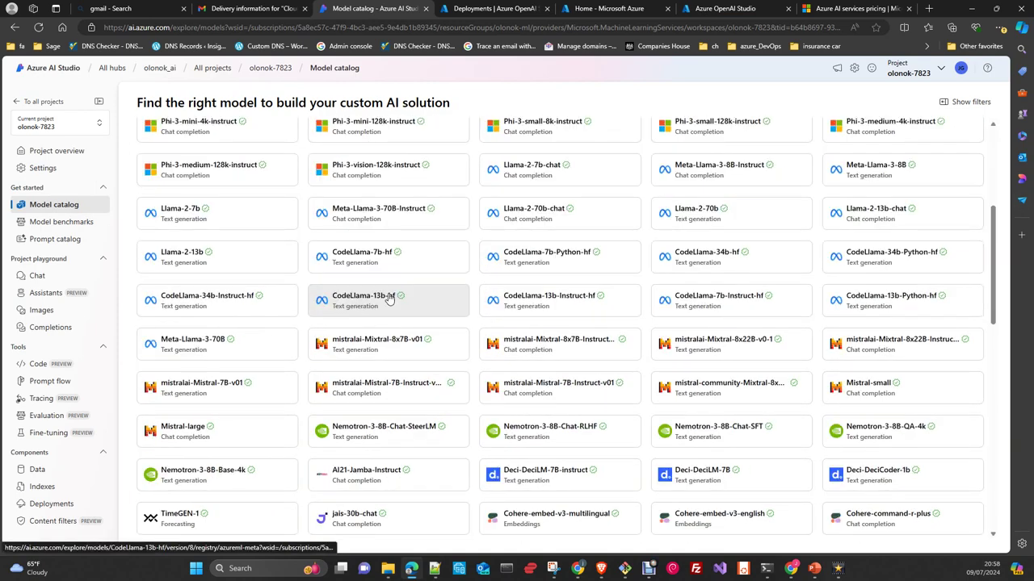
{"action": "scroll", "coordinate": [394, 292], "scroll_direction": "up", "scroll_amount": 5}
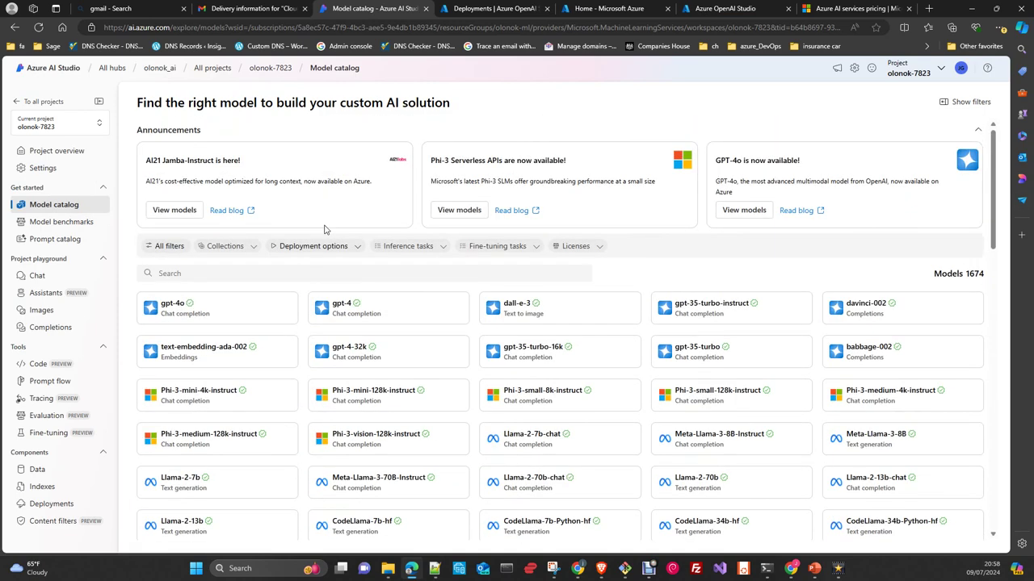
View all the provider collections available for filtering the model catalog, without selecting any.
{"action": "left_click", "coordinate": [247, 247]}
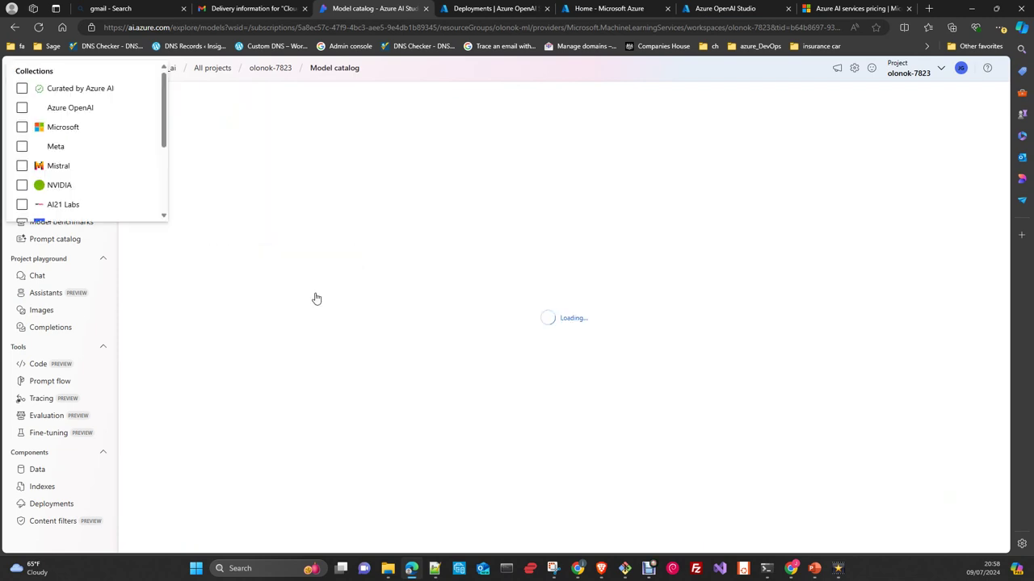
{"action": "scroll", "coordinate": [318, 282], "scroll_direction": "down", "scroll_amount": 3}
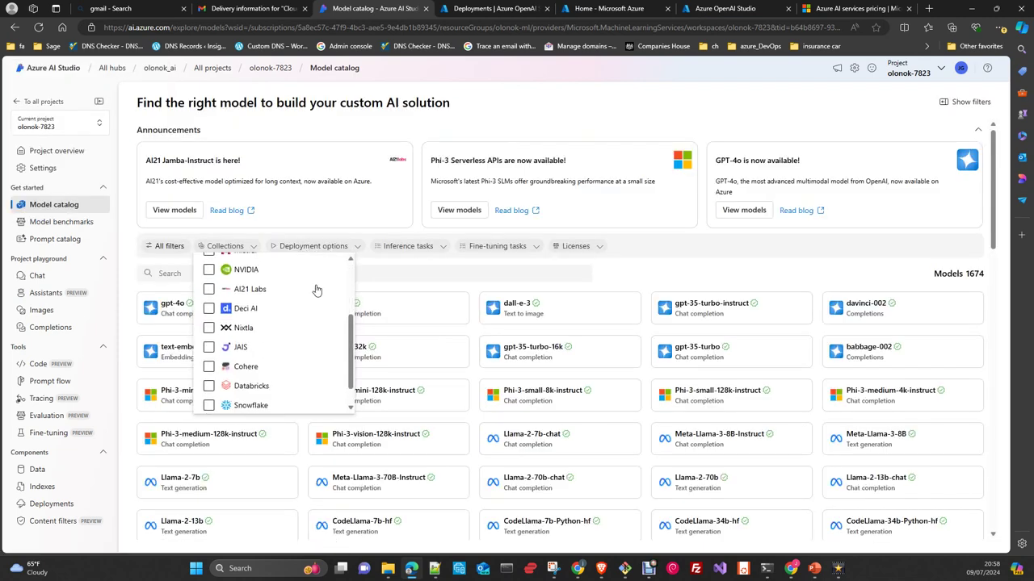
{"action": "scroll", "coordinate": [299, 329], "scroll_direction": "up", "scroll_amount": 5}
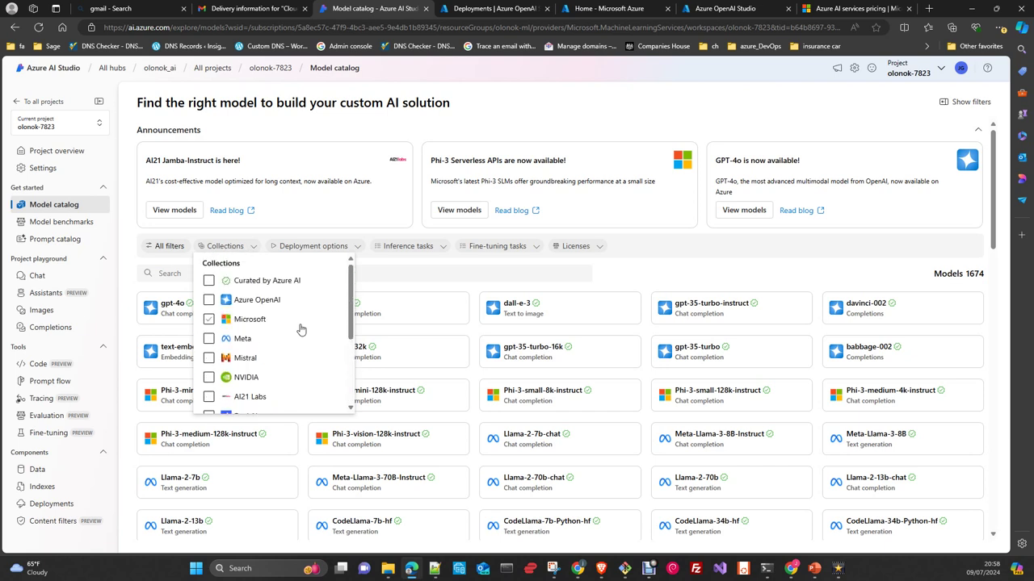
{"action": "left_click_drag", "start_coordinate": [353, 313], "coordinate": [353, 385]}
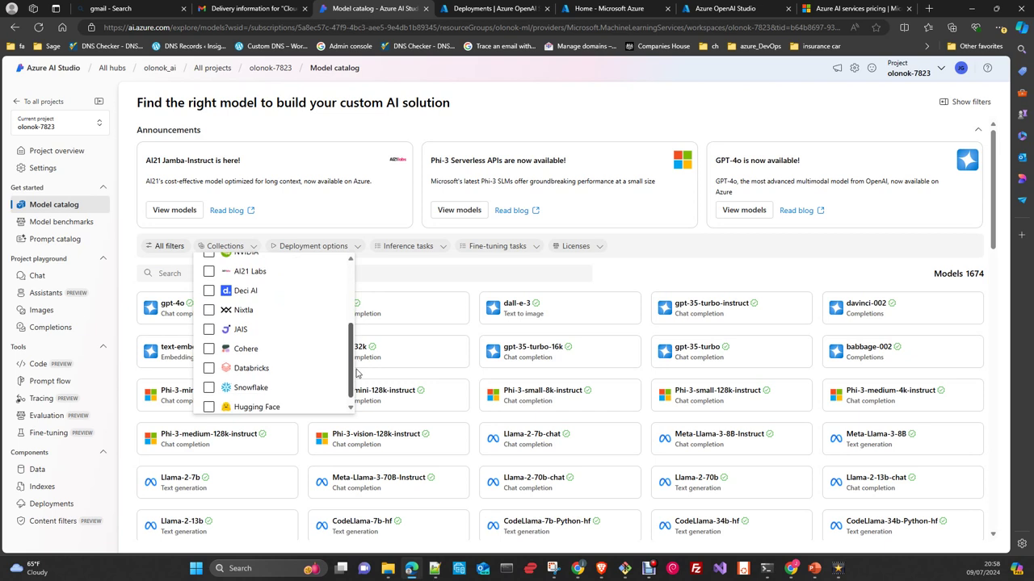
{"action": "left_click", "coordinate": [436, 277]}
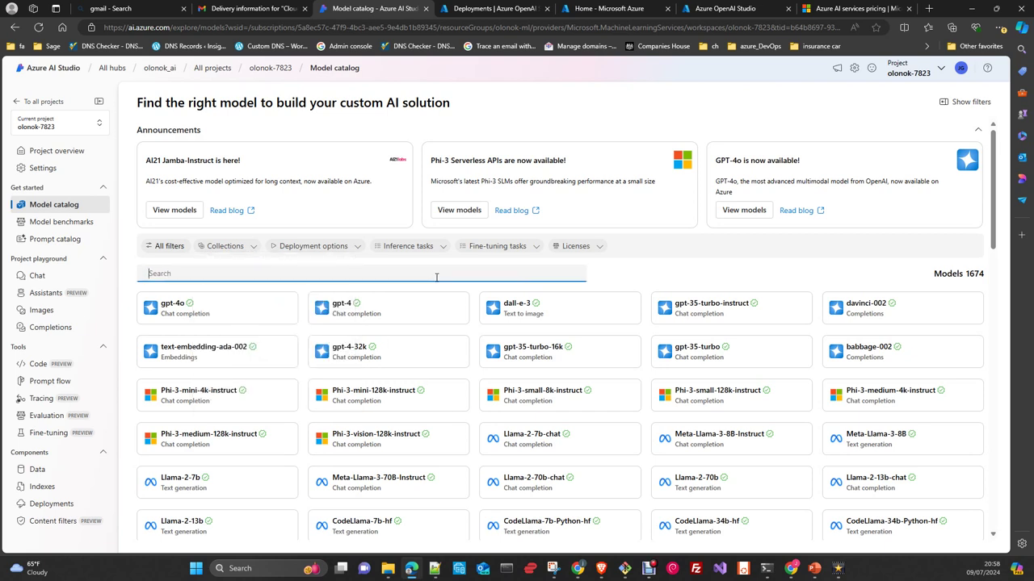
View the catalog's deployment options and inference tasks filters, leaving both without a selection.
{"action": "left_click", "coordinate": [356, 247]}
{"action": "mouse_move", "coordinate": [351, 260]}
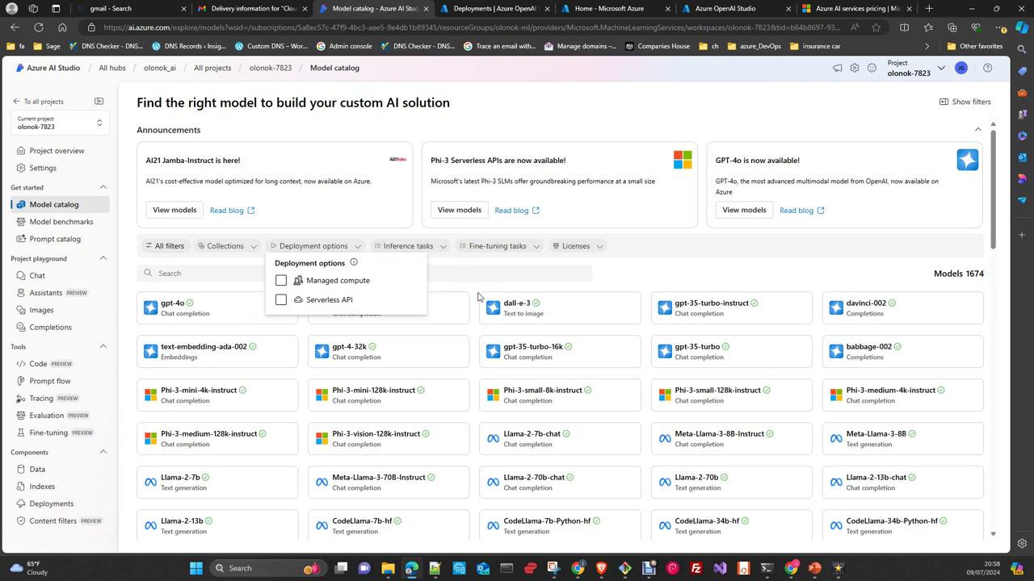
{"action": "left_click", "coordinate": [408, 245]}
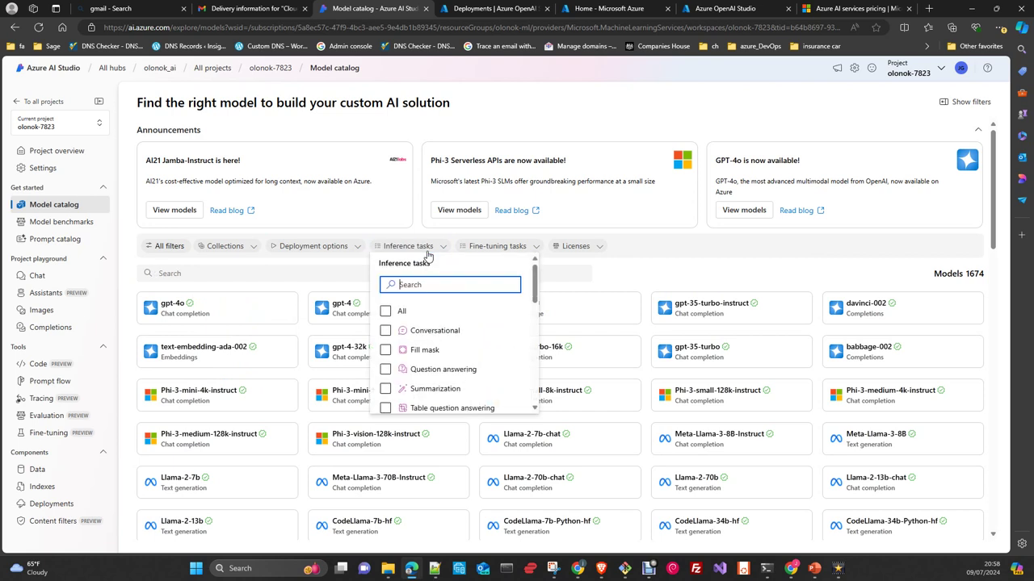
{"action": "scroll", "coordinate": [472, 336], "scroll_direction": "down", "scroll_amount": 10}
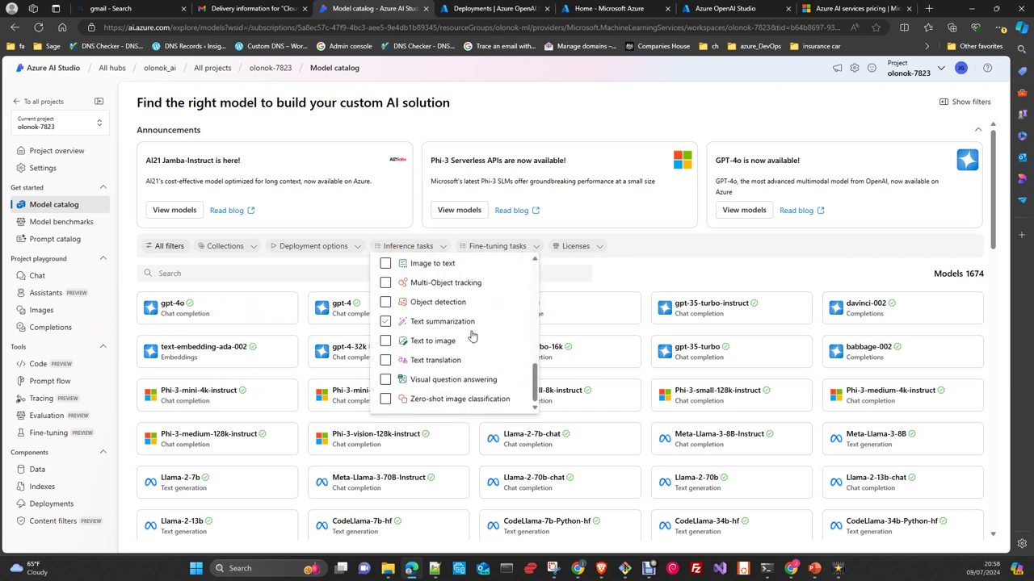
{"action": "key", "text": "Escape"}
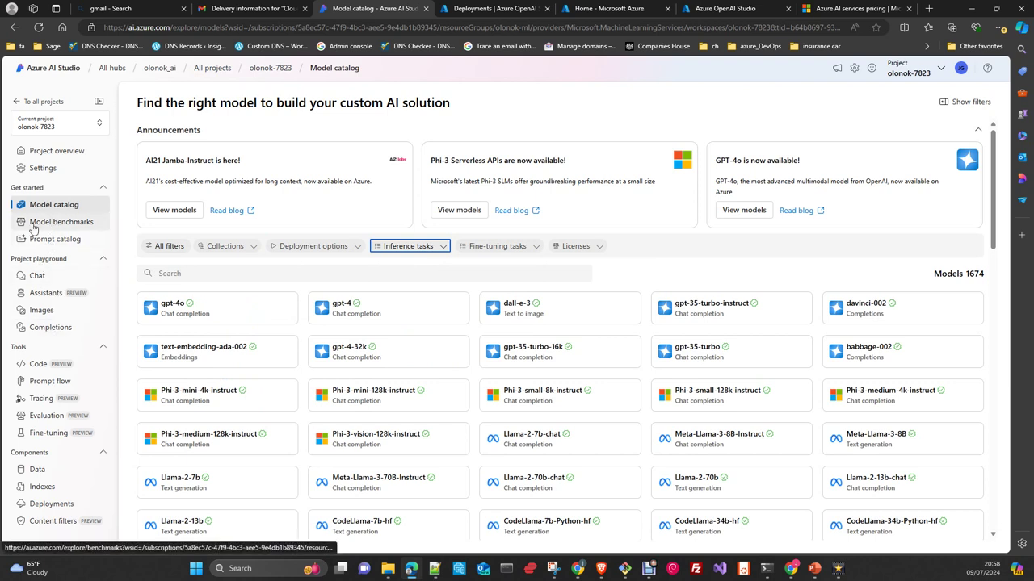
Open the model benchmarks, examine the quality charts and model comparison table, and show the embeddings benchmarks.
{"action": "left_click", "coordinate": [81, 223]}
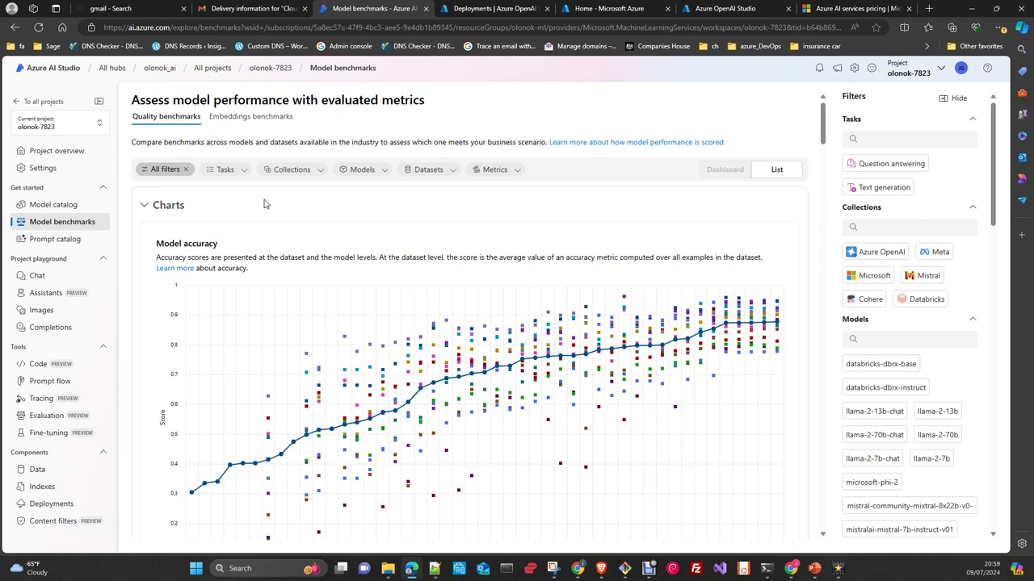
{"action": "scroll", "coordinate": [485, 317], "scroll_direction": "down", "scroll_amount": 8}
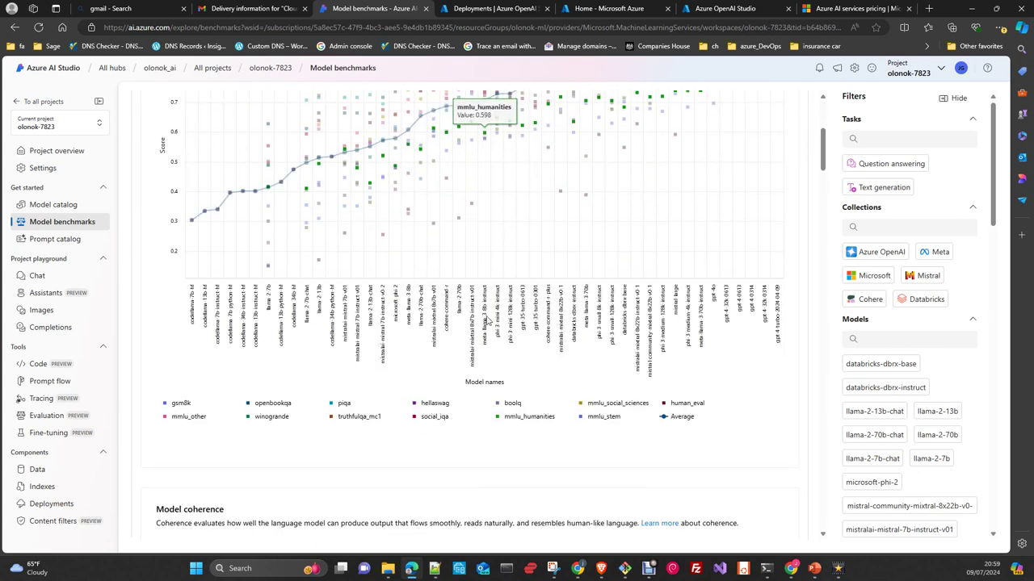
{"action": "scroll", "coordinate": [424, 349], "scroll_direction": "down", "scroll_amount": 10}
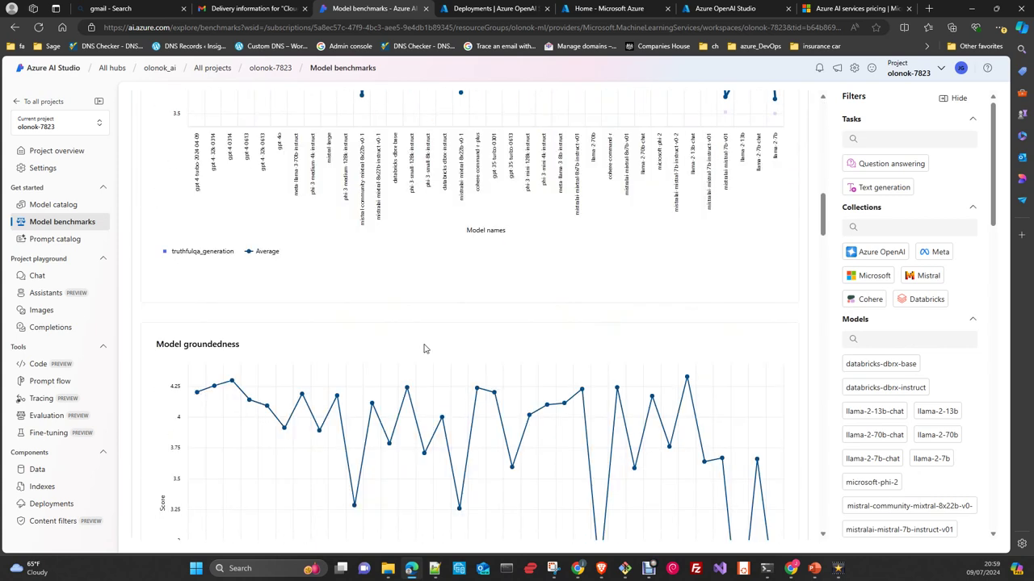
{"action": "scroll", "coordinate": [424, 348], "scroll_direction": "down", "scroll_amount": 10}
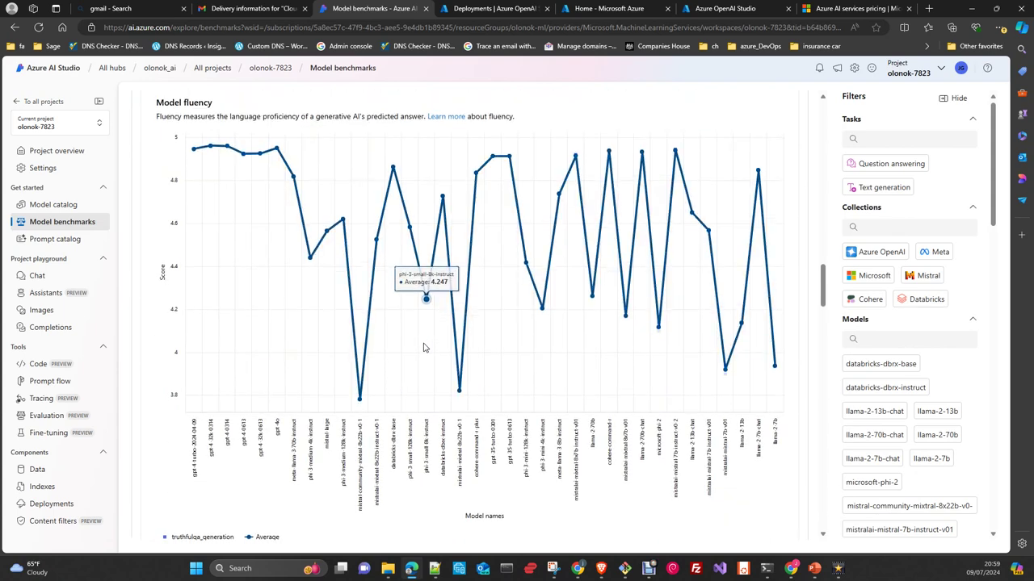
{"action": "scroll", "coordinate": [424, 346], "scroll_direction": "down", "scroll_amount": 10}
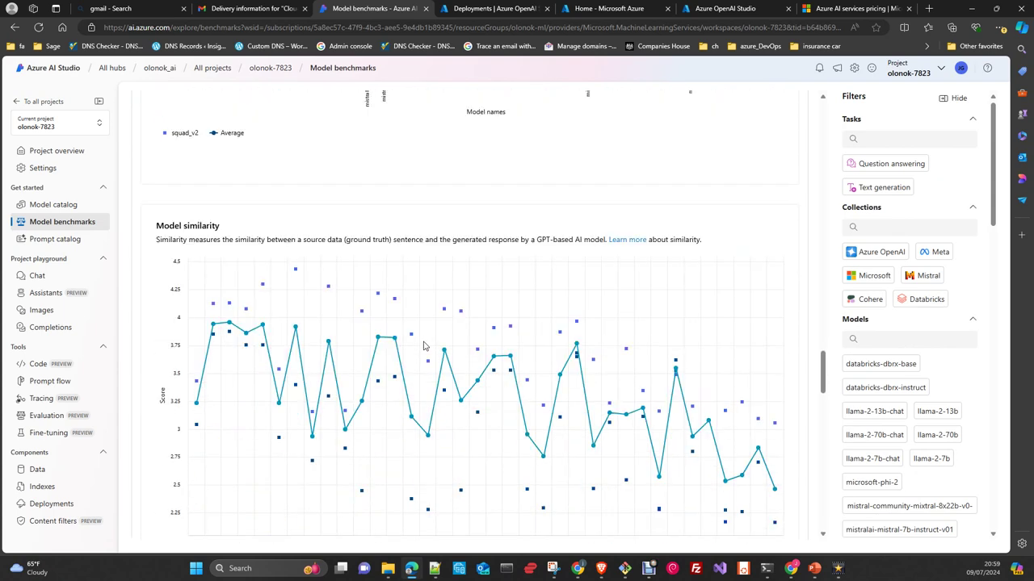
{"action": "scroll", "coordinate": [424, 346], "scroll_direction": "down", "scroll_amount": 3}
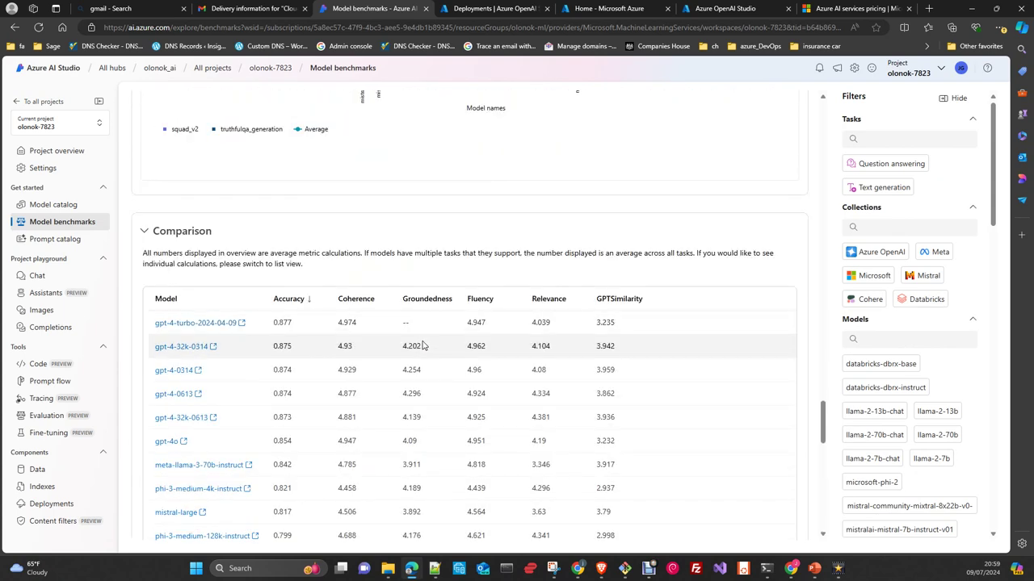
{"action": "scroll", "coordinate": [428, 337], "scroll_direction": "down", "scroll_amount": 3}
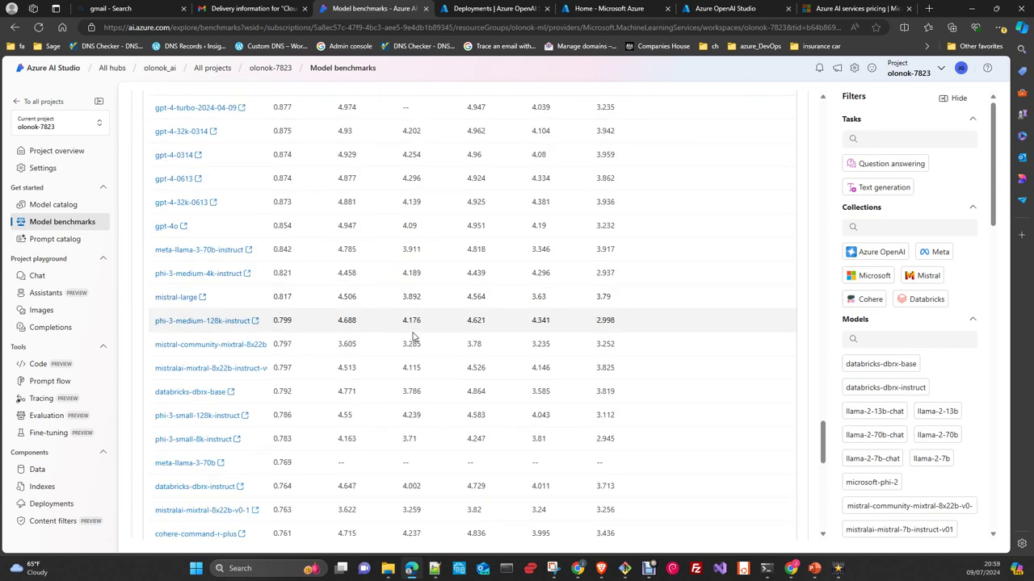
{"action": "scroll", "coordinate": [392, 326], "scroll_direction": "up", "scroll_amount": 4}
{"action": "scroll", "coordinate": [391, 329], "scroll_direction": "up", "scroll_amount": 15}
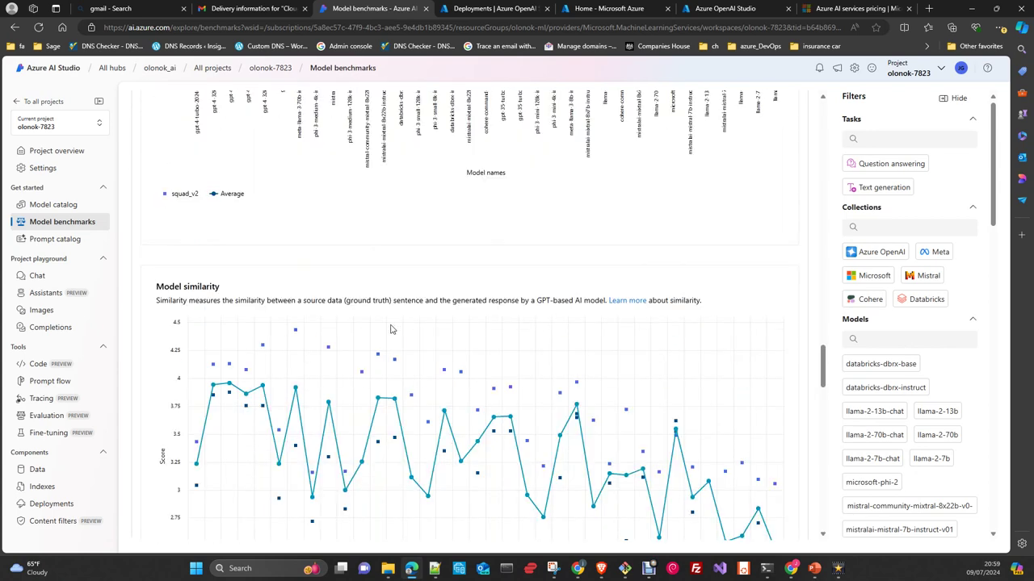
{"action": "scroll", "coordinate": [390, 329], "scroll_direction": "up", "scroll_amount": 15}
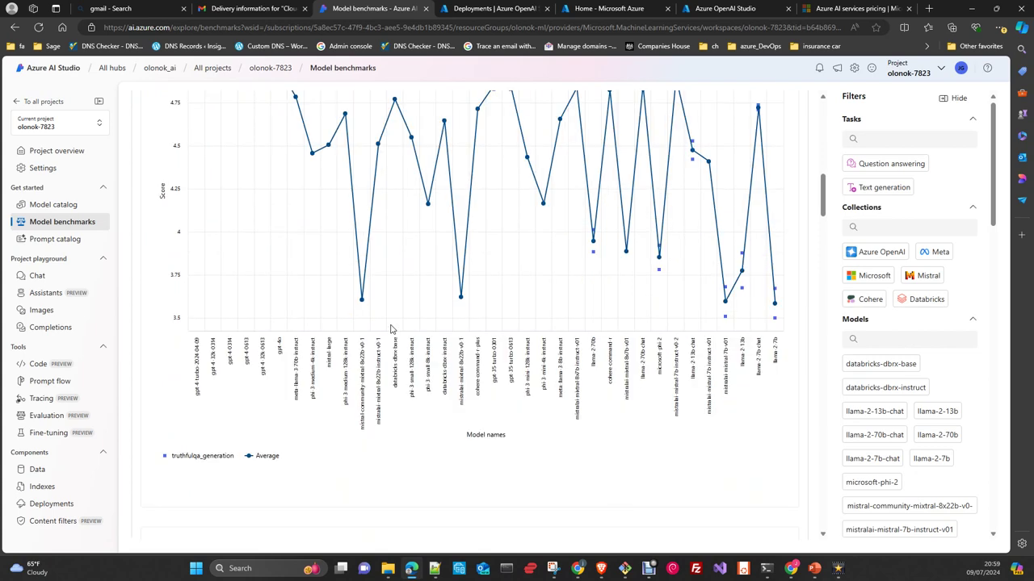
{"action": "scroll", "coordinate": [391, 329], "scroll_direction": "up", "scroll_amount": 2}
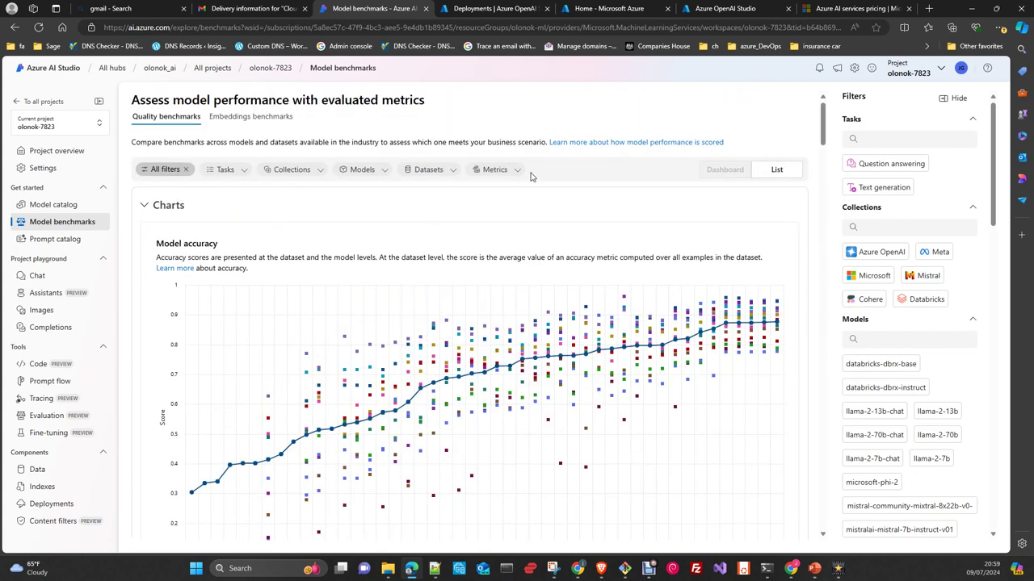
{"action": "left_click", "coordinate": [245, 118]}
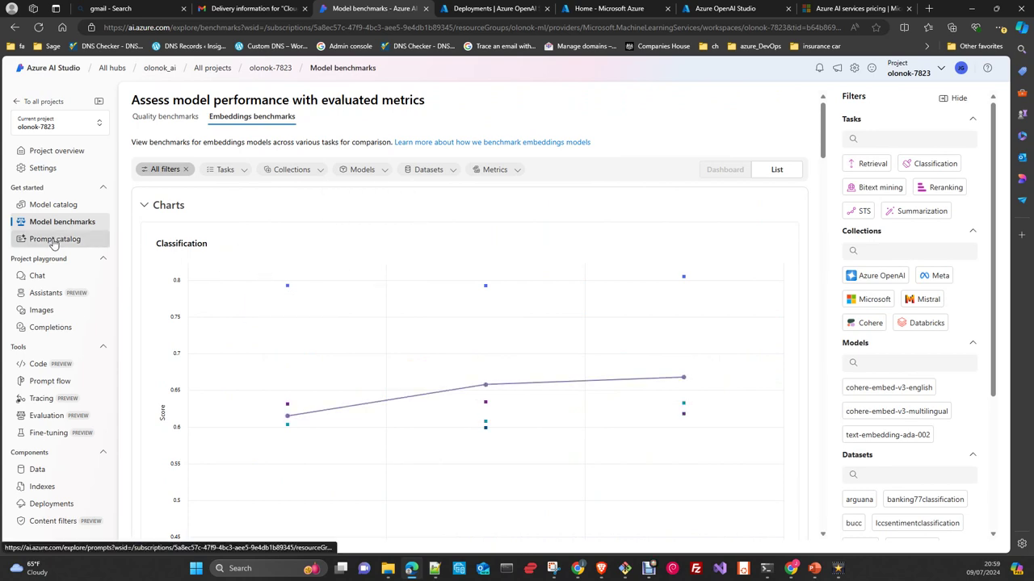
Open the prompt catalog and view the Parent Teacher Conference Invitation sample.
{"action": "left_click", "coordinate": [53, 240]}
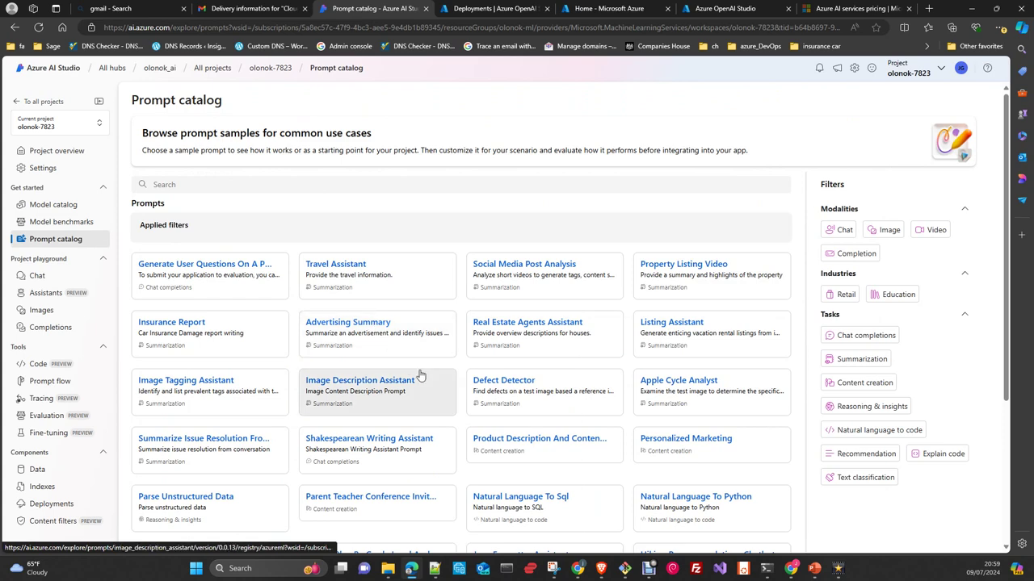
{"action": "scroll", "coordinate": [416, 370], "scroll_direction": "down", "scroll_amount": 2}
{"action": "left_click", "coordinate": [388, 349]}
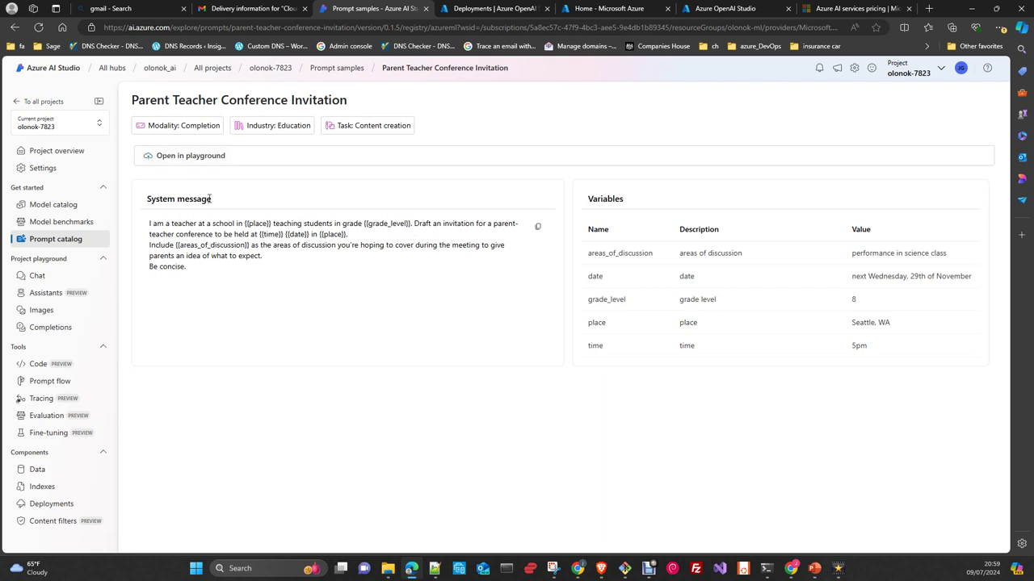
Return to the prompt catalog and examine the Defect Detector sample's system message with its reference and test images.
{"action": "left_click", "coordinate": [59, 240]}
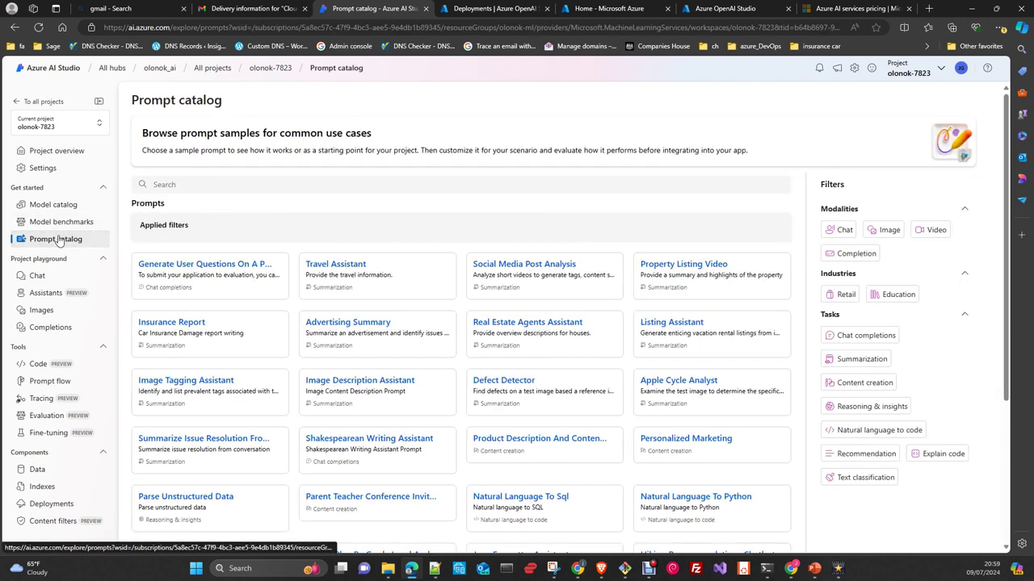
{"action": "left_click", "coordinate": [520, 390]}
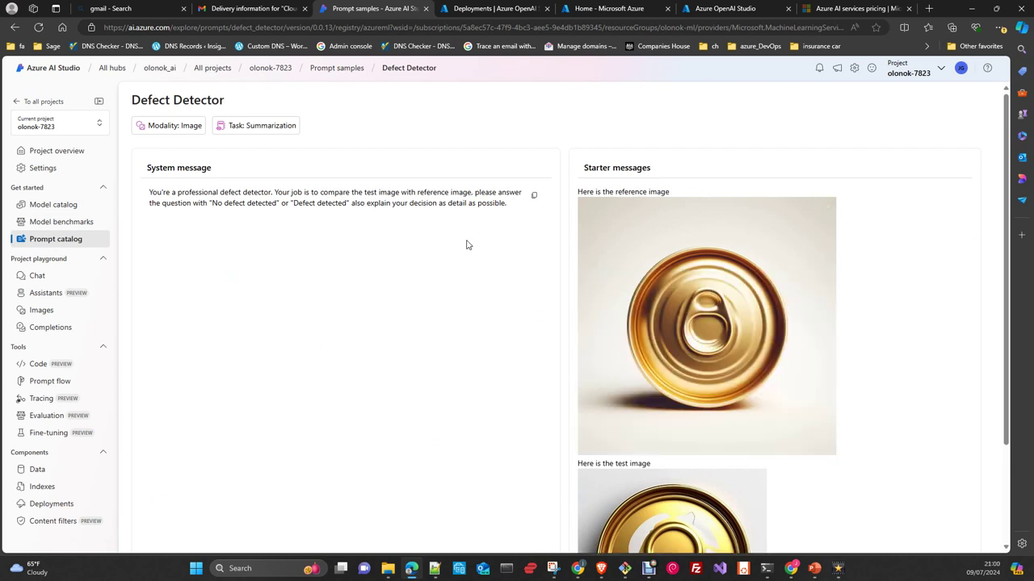
{"action": "scroll", "coordinate": [359, 240], "scroll_direction": "down", "scroll_amount": 3}
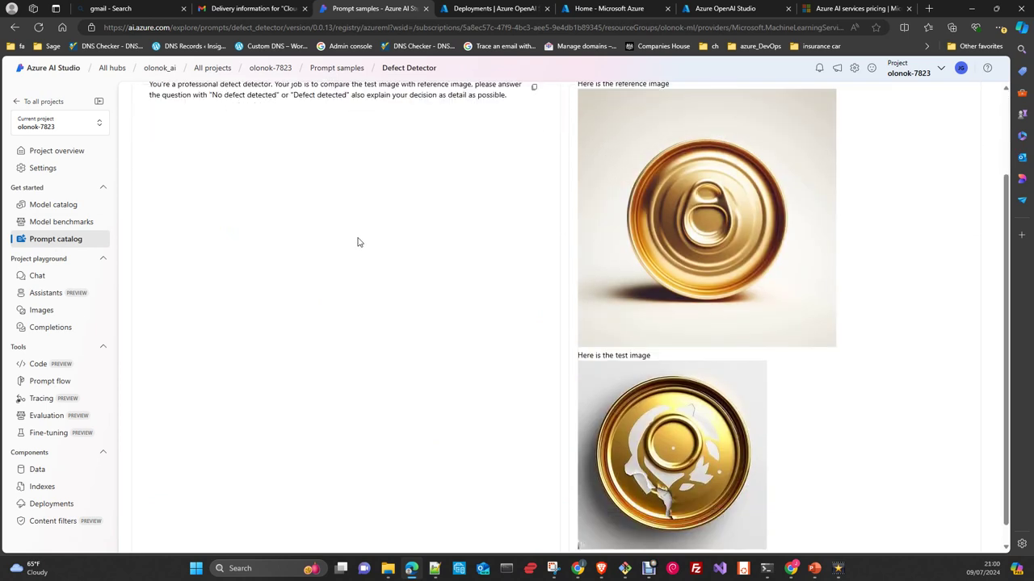
{"action": "scroll", "coordinate": [283, 218], "scroll_direction": "up", "scroll_amount": 3}
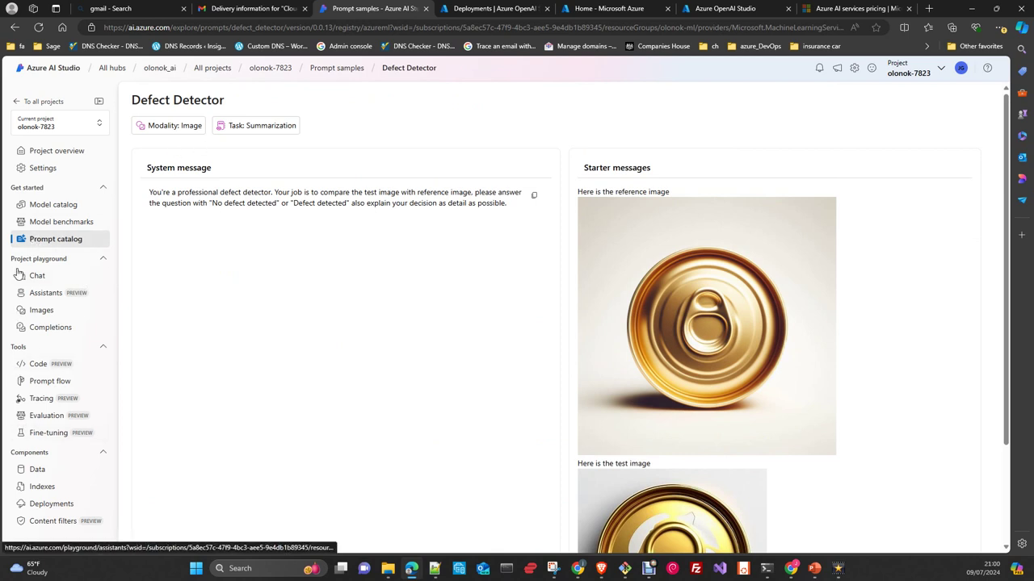
Open the project's Evaluation page for assessing AI application performance.
{"action": "left_click", "coordinate": [47, 418]}
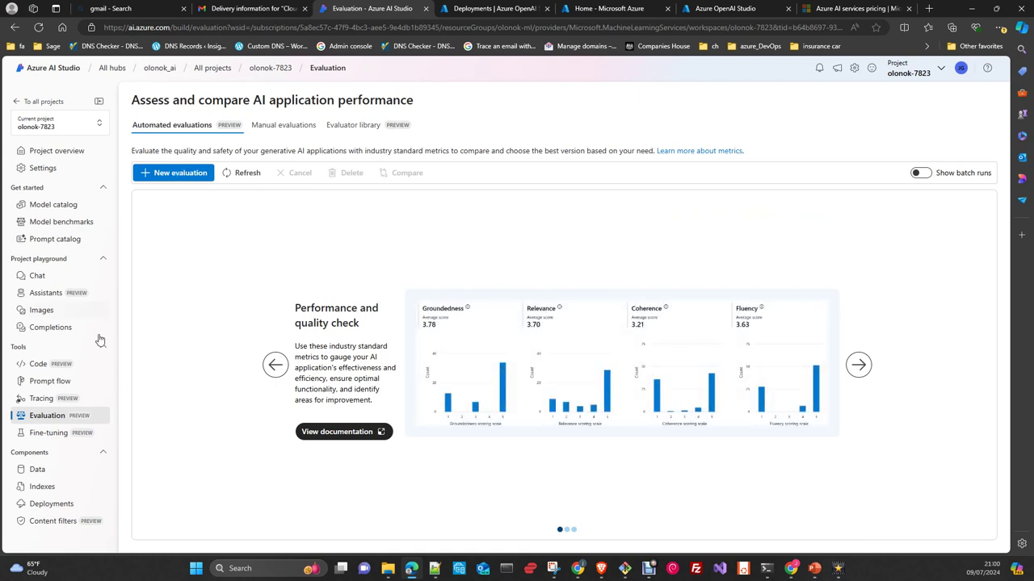
Open the Fine-tuning page, view the model selection for a new fine-tuning job and cancel it, and show the project's deployments.
{"action": "left_click", "coordinate": [52, 441]}
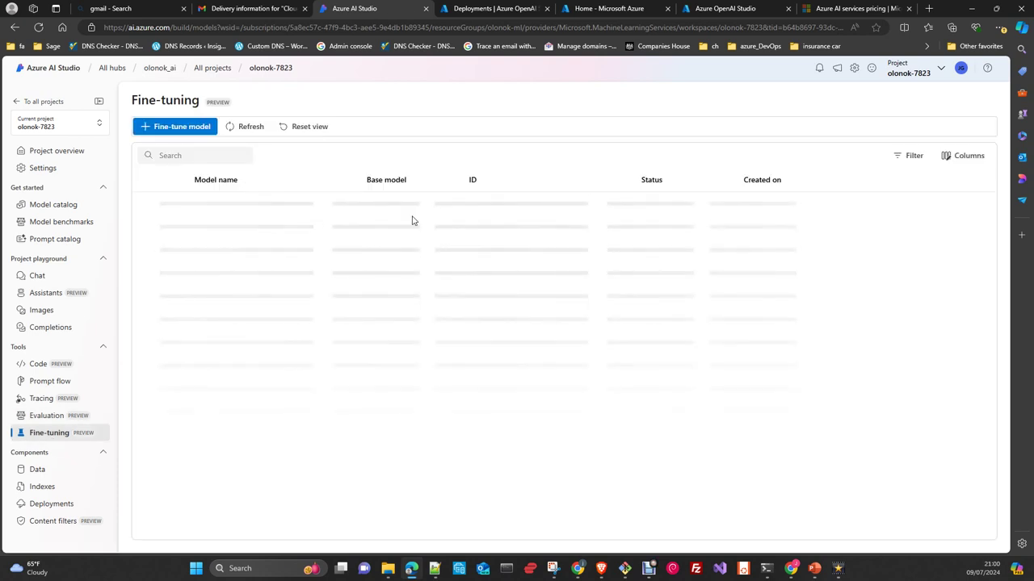
{"action": "left_click", "coordinate": [182, 130]}
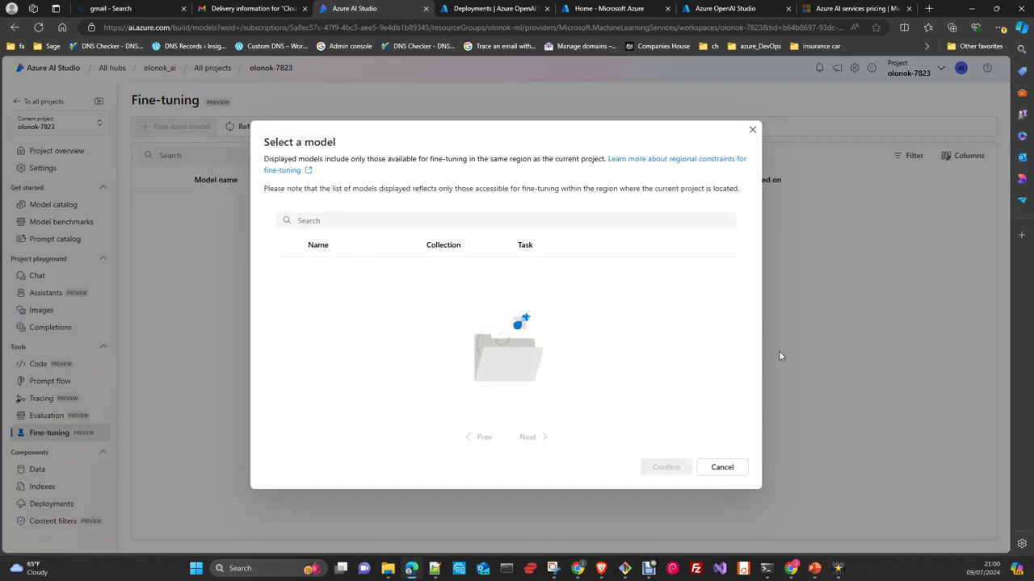
{"action": "left_click", "coordinate": [722, 468]}
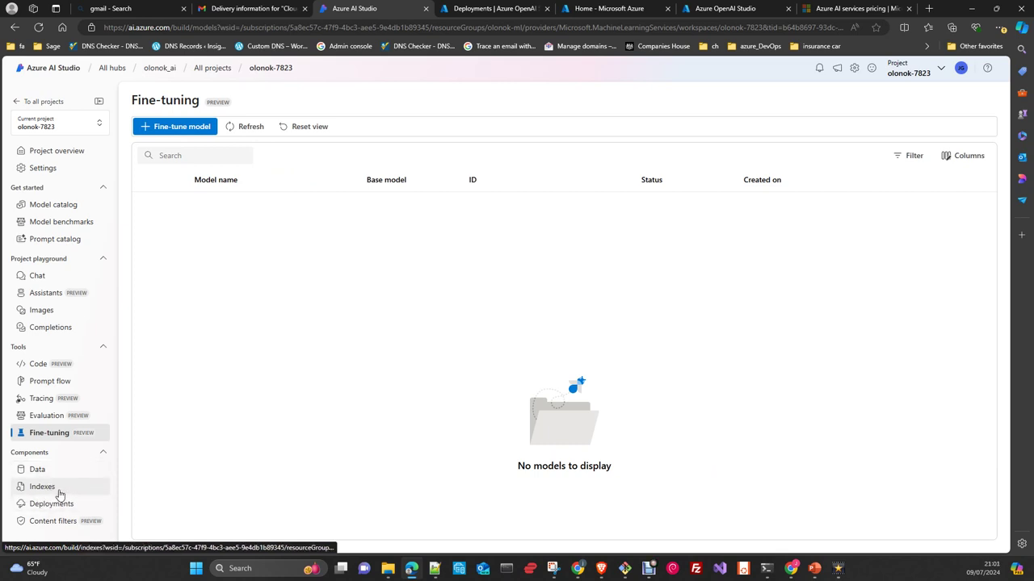
{"action": "left_click", "coordinate": [45, 504]}
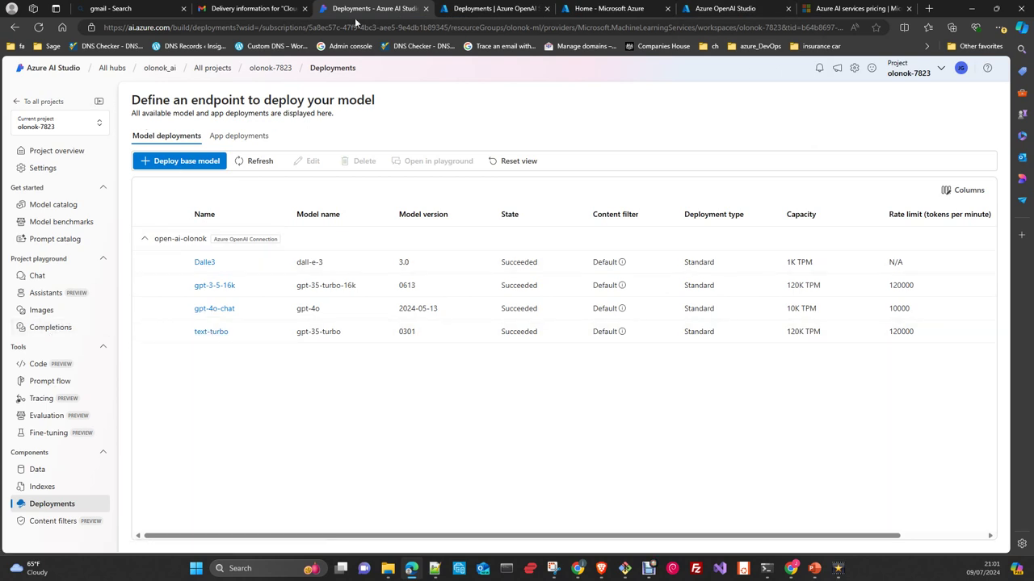
Switch to the Azure portal, open the Azure AI services creation form, set the resource group to olonok-ml and list the pricing tiers.
{"action": "left_click", "coordinate": [609, 11]}
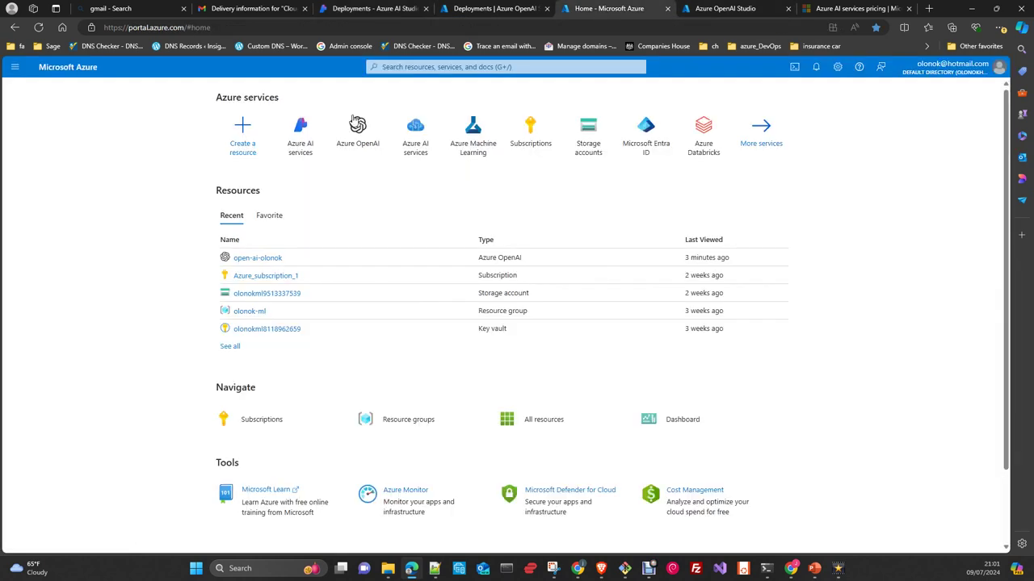
{"action": "left_click", "coordinate": [299, 139]}
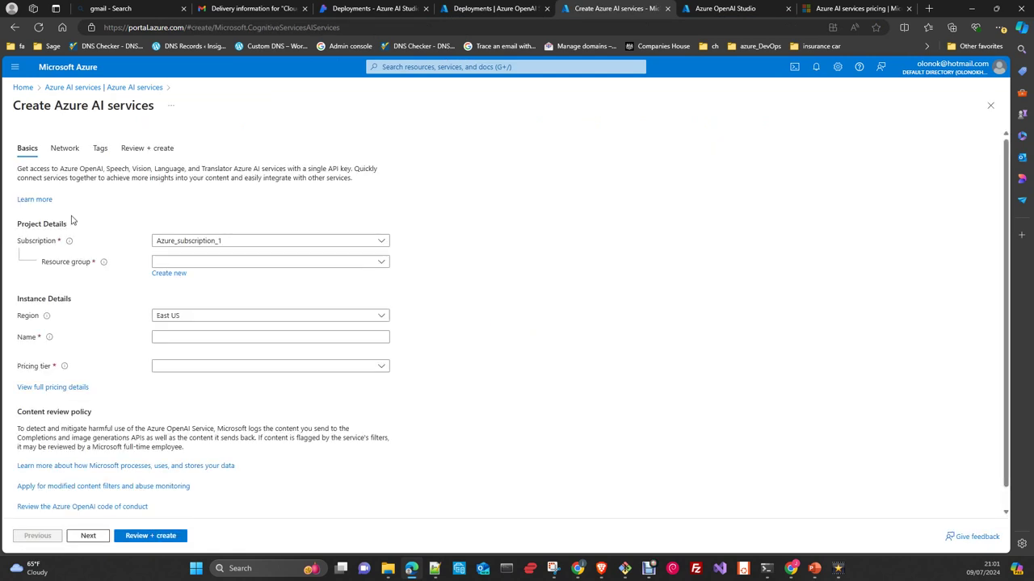
{"action": "left_click", "coordinate": [365, 339]}
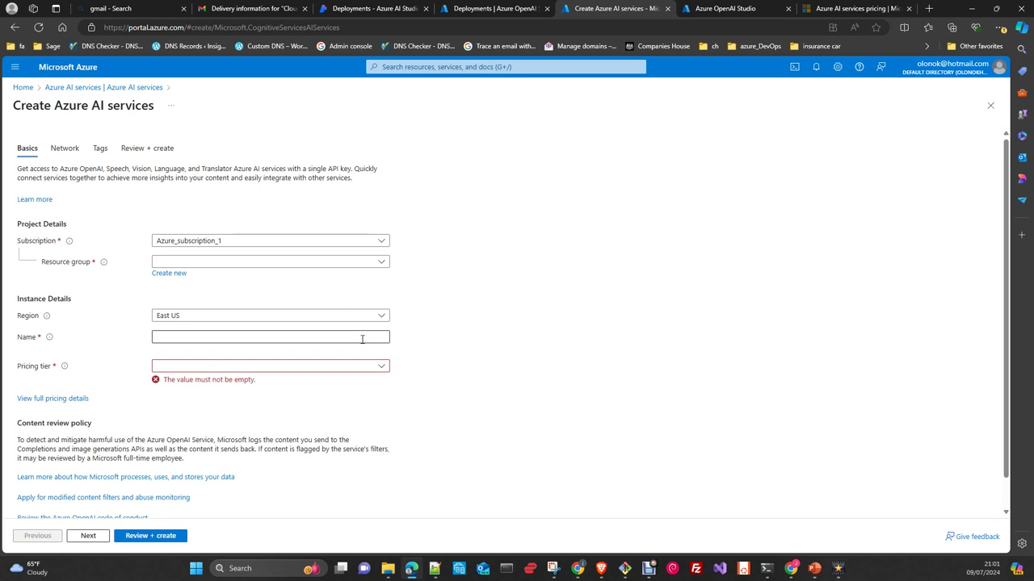
{"action": "left_click", "coordinate": [383, 264]}
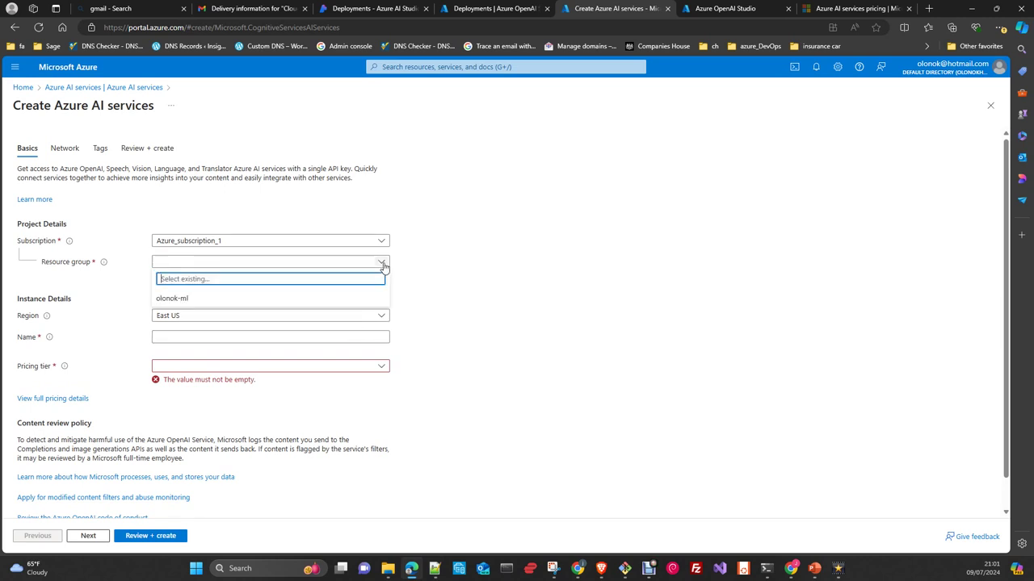
{"action": "left_click", "coordinate": [320, 300]}
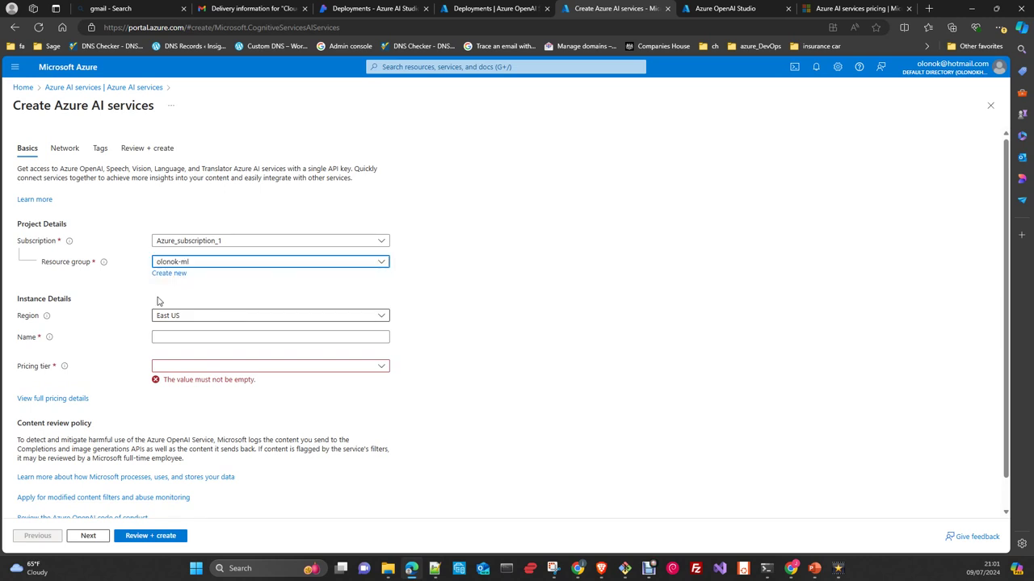
{"action": "left_click", "coordinate": [235, 367]}
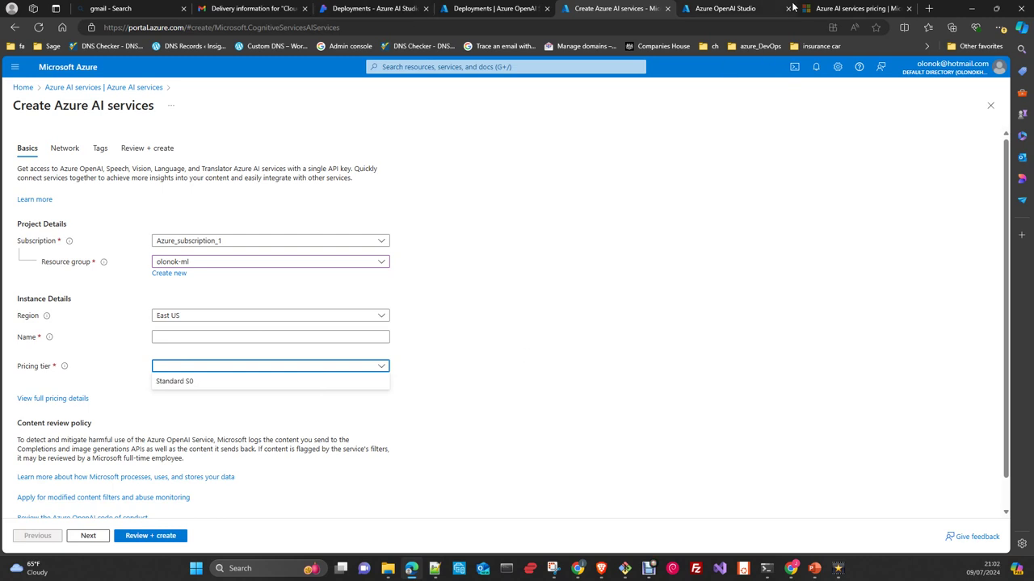
Switch to the PythonSDKAOAIDemo notebook in Jupyter and examine the introduction and pip install cell, highlighting the azure-ai-textanalytics install line.
{"action": "mouse_move", "coordinate": [751, 11]}
{"action": "left_click", "coordinate": [404, 12]}
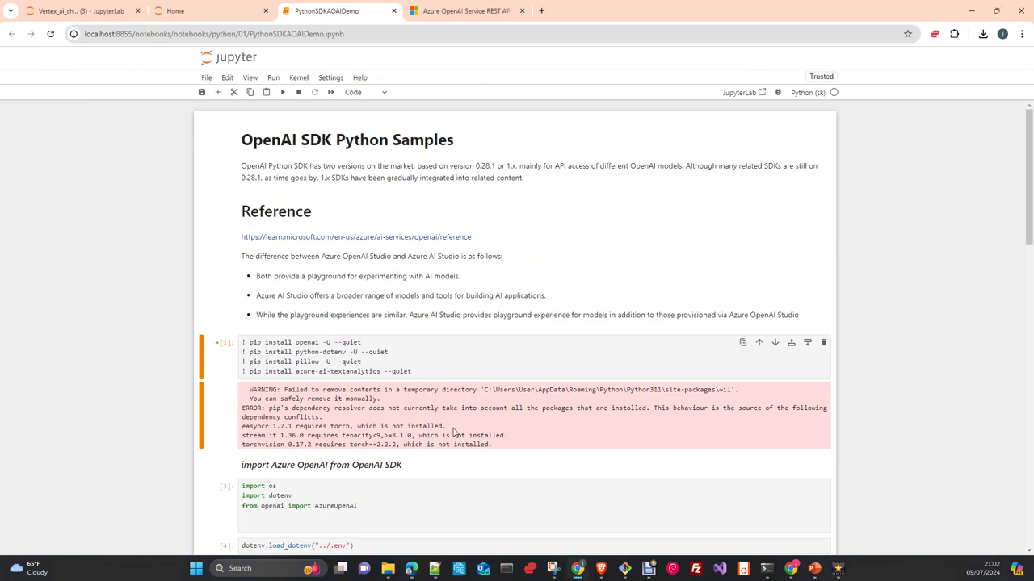
{"action": "scroll", "coordinate": [457, 432], "scroll_direction": "down", "scroll_amount": 2}
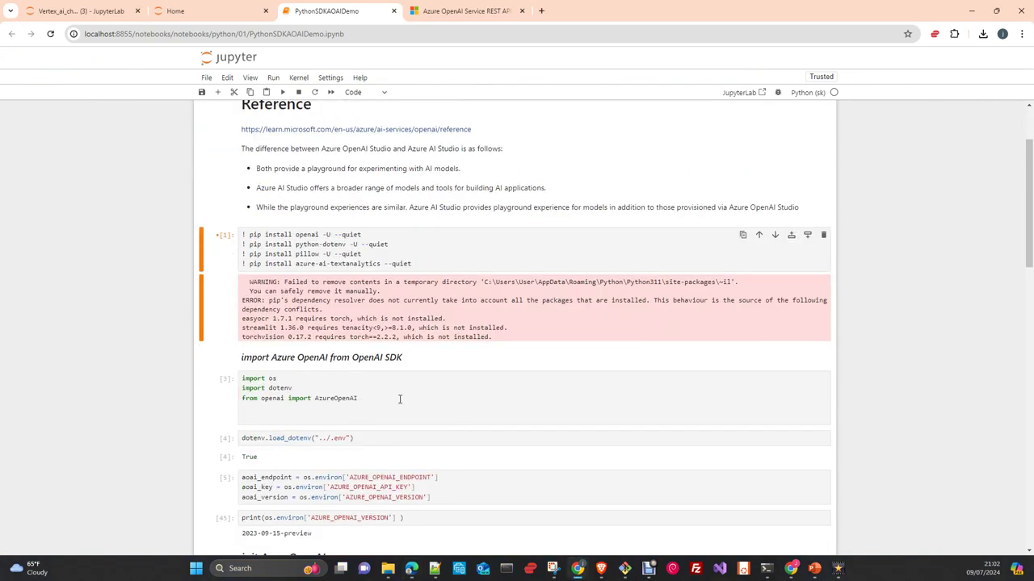
{"action": "scroll", "coordinate": [403, 406], "scroll_direction": "up", "scroll_amount": 2}
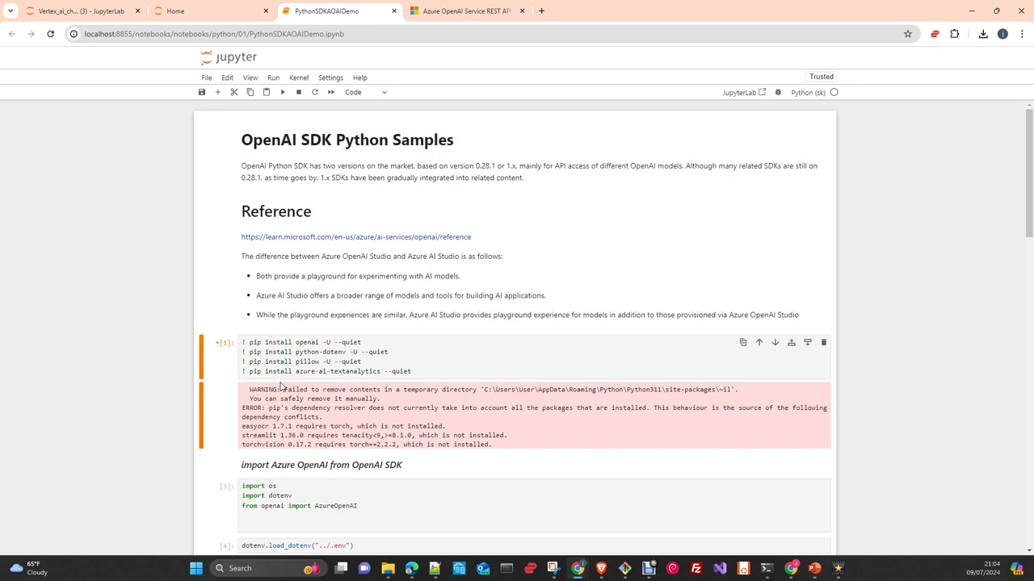
{"action": "scroll", "coordinate": [405, 337], "scroll_direction": "down", "scroll_amount": 2}
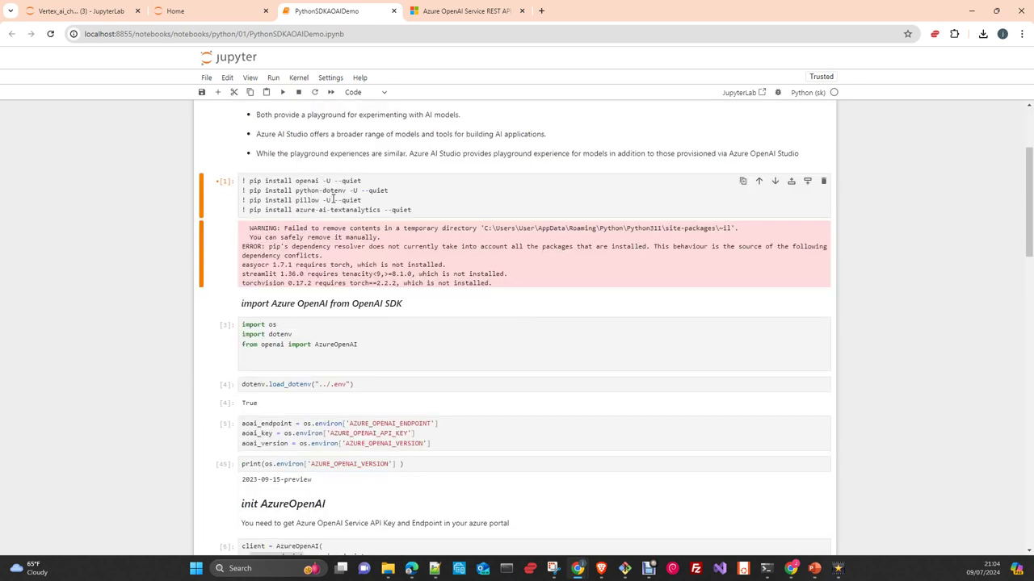
{"action": "left_click_drag", "start_coordinate": [443, 211], "coordinate": [223, 181]}
{"action": "left_click", "coordinate": [426, 211]}
{"action": "left_click", "coordinate": [241, 212], "text": "shift"}
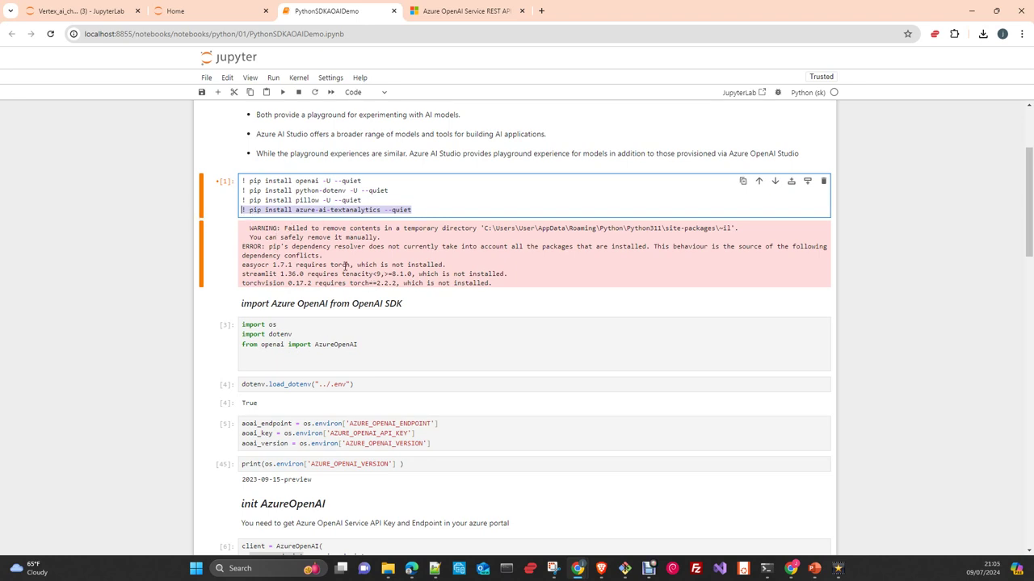
Examine the notebook's setup cells, highlighting the AzureOpenAI import and the aoai_endpoint, aoai_key and aoai_version assignments.
{"action": "scroll", "coordinate": [462, 272], "scroll_direction": "down", "scroll_amount": 2}
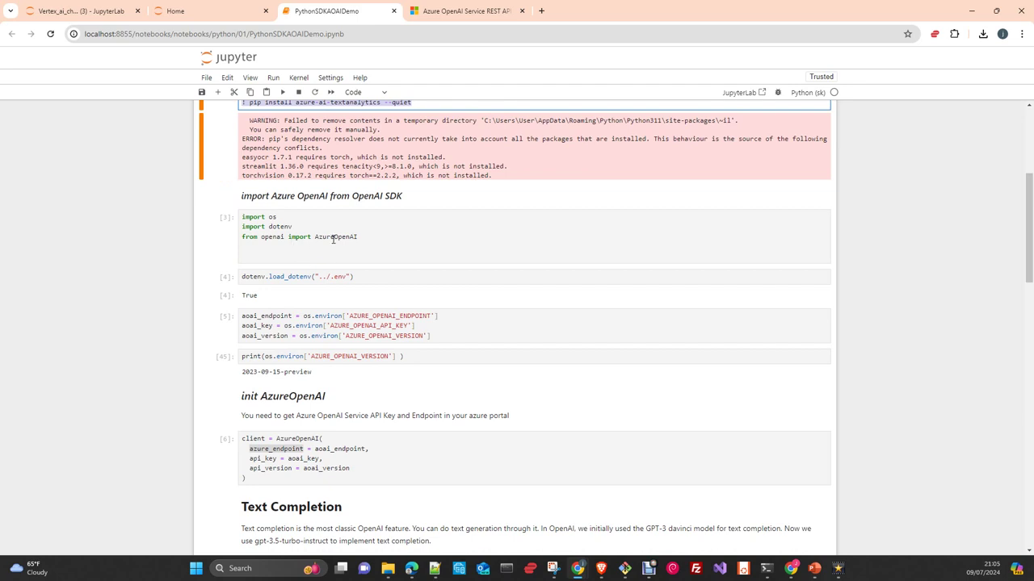
{"action": "double_click", "coordinate": [333, 239]}
{"action": "scroll", "coordinate": [404, 332], "scroll_direction": "down", "scroll_amount": 1}
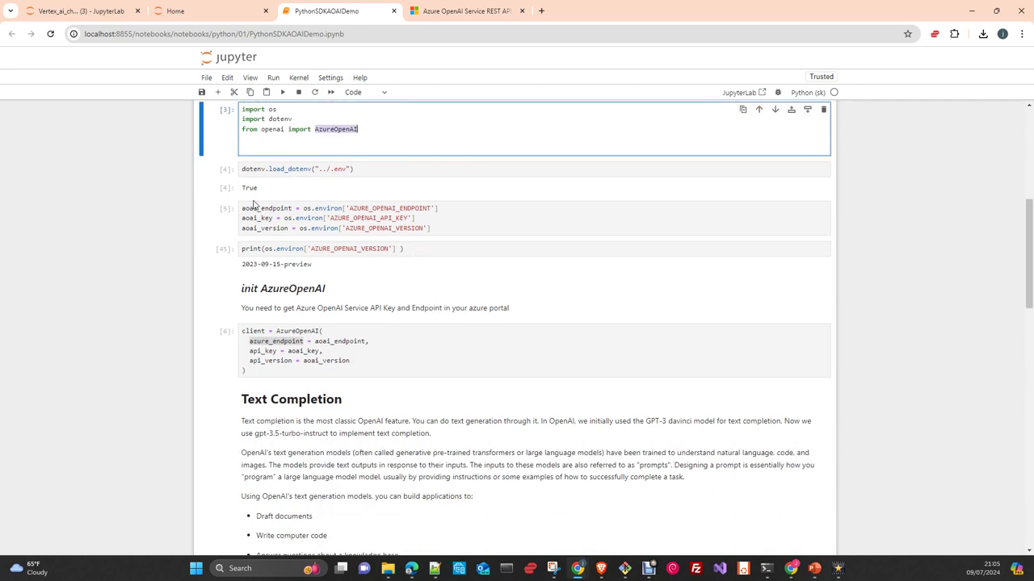
{"action": "left_click_drag", "start_coordinate": [445, 207], "coordinate": [230, 207]}
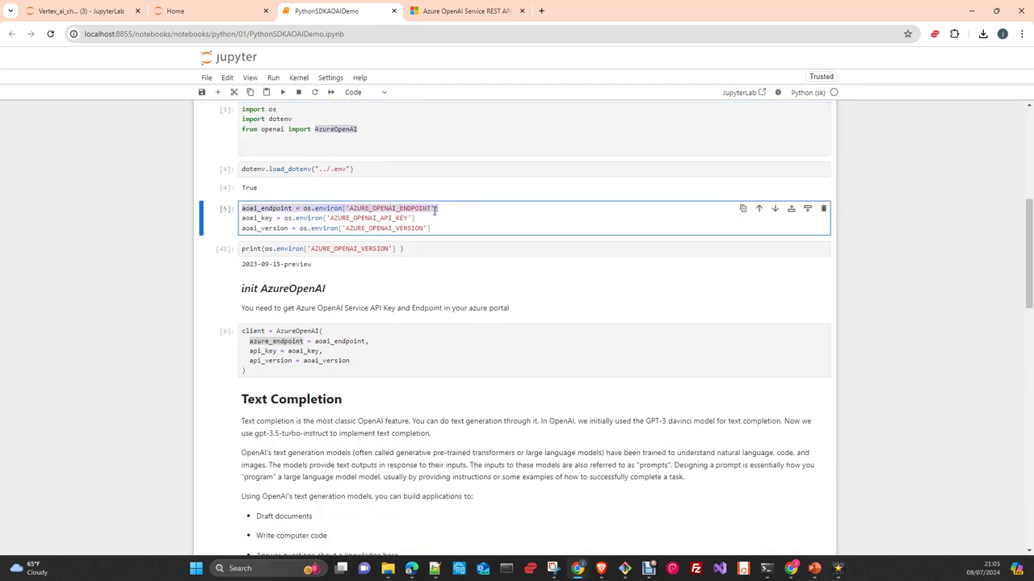
{"action": "left_click_drag", "start_coordinate": [428, 218], "coordinate": [230, 218]}
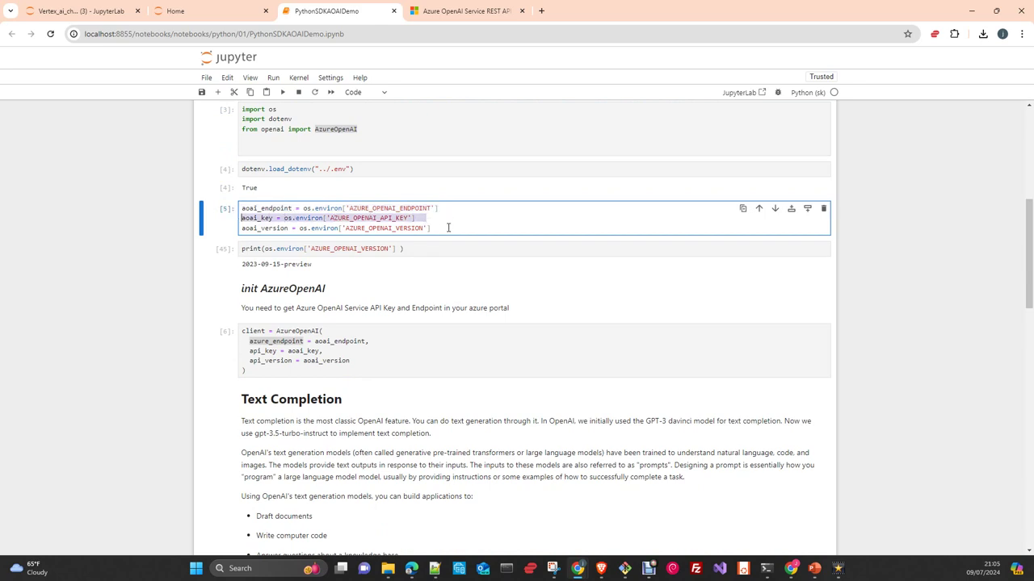
{"action": "left_click_drag", "start_coordinate": [449, 228], "coordinate": [242, 229]}
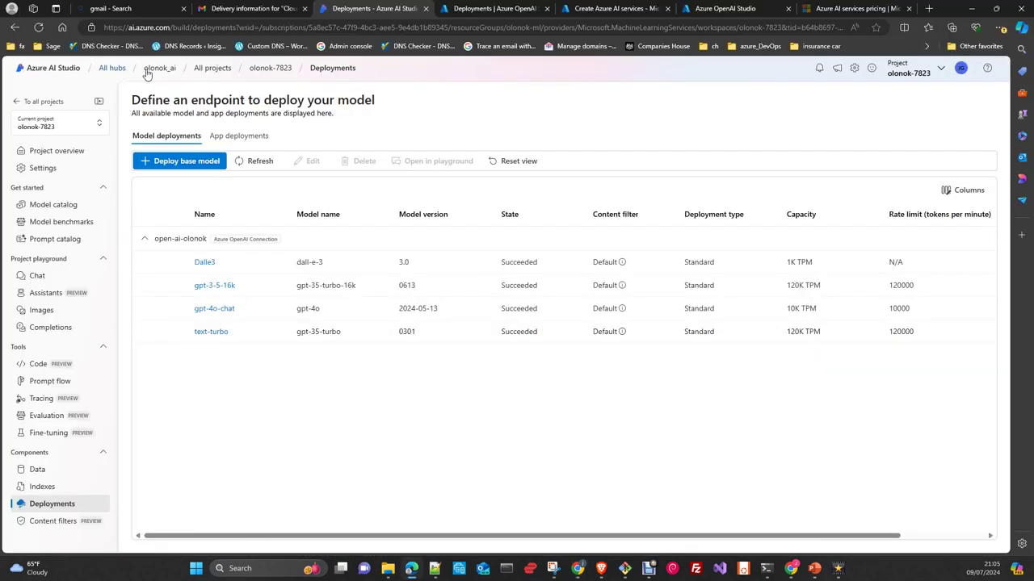
Switch to Azure AI Studio and open the open-ai-olonok connection details from the project's API endpoints and keys.
{"action": "left_click", "coordinate": [43, 169]}
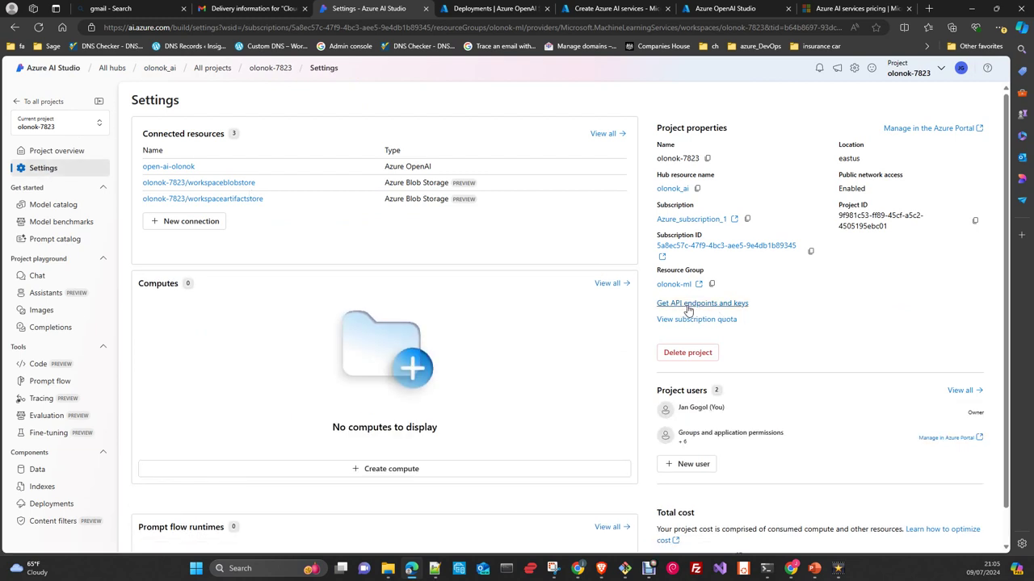
{"action": "left_click", "coordinate": [688, 307]}
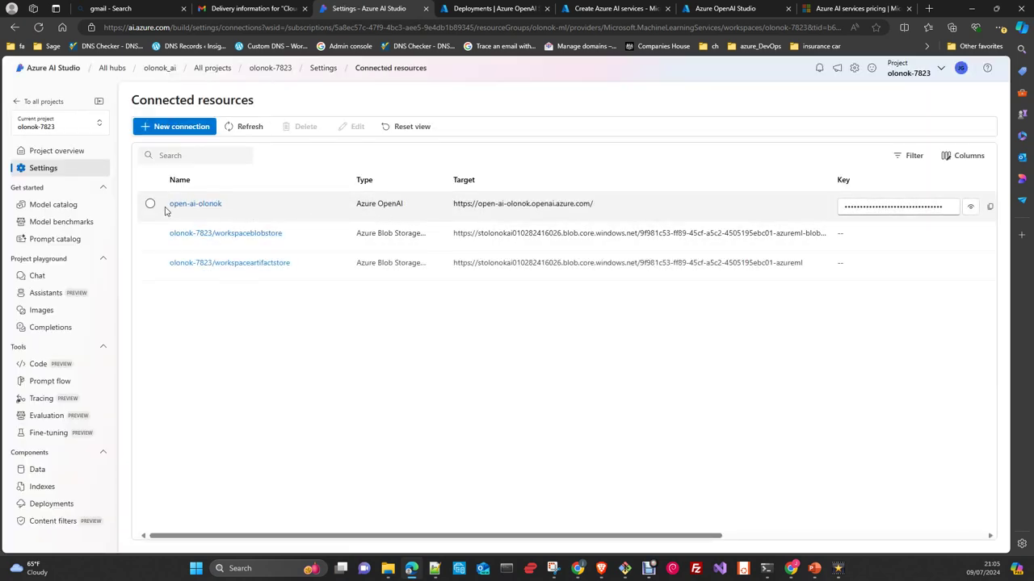
{"action": "left_click", "coordinate": [194, 205]}
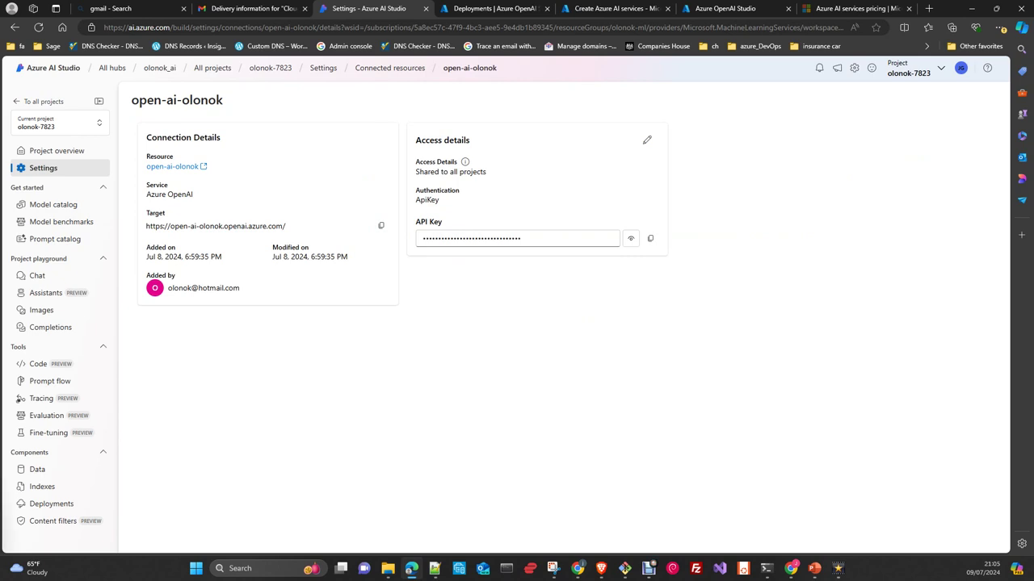
Switch to the Azure OpenAI REST API reference, check the supported API versions, and return to the notebook.
{"action": "key", "text": "super+d"}
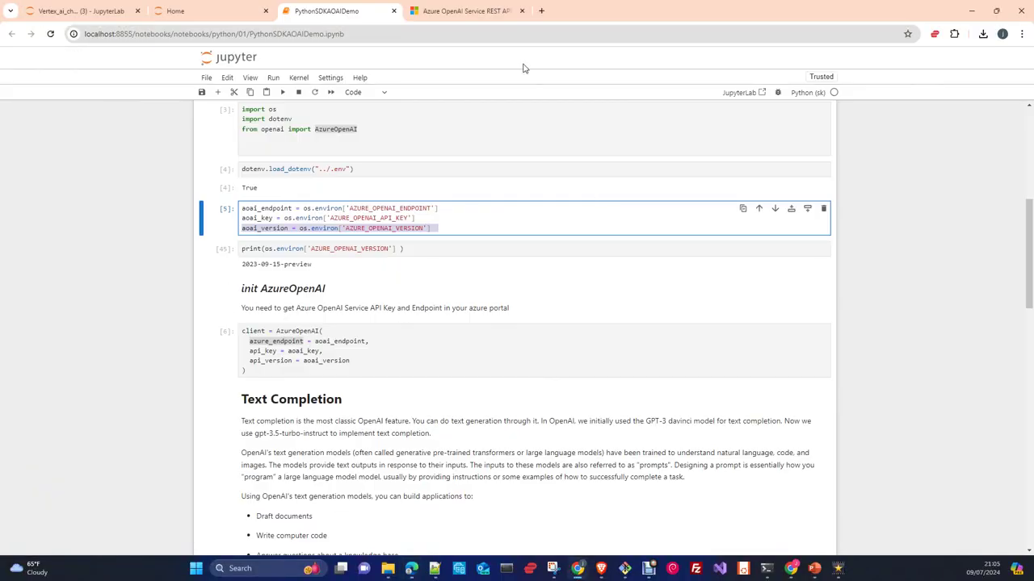
{"action": "left_click", "coordinate": [473, 15]}
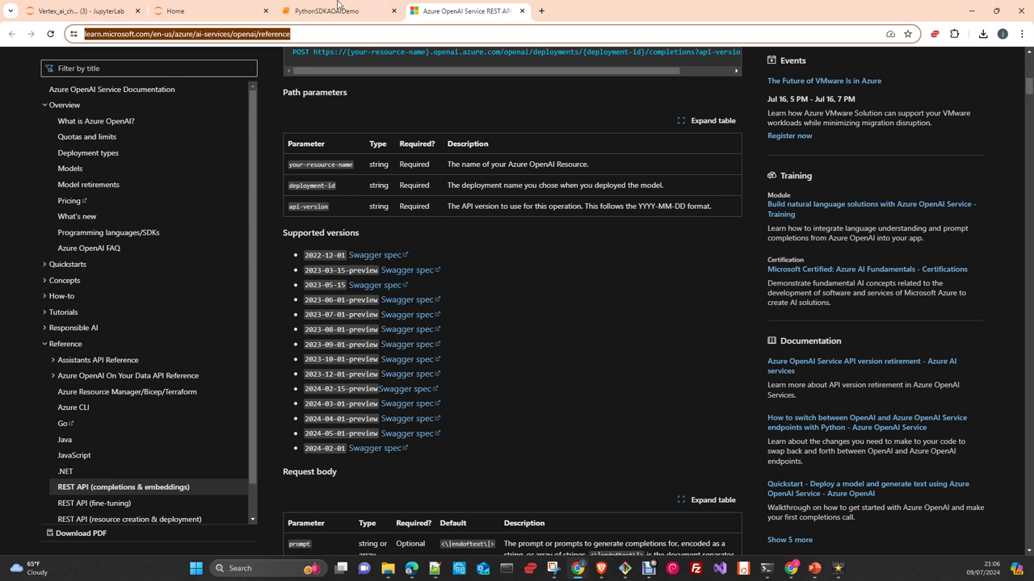
{"action": "left_click", "coordinate": [340, 14]}
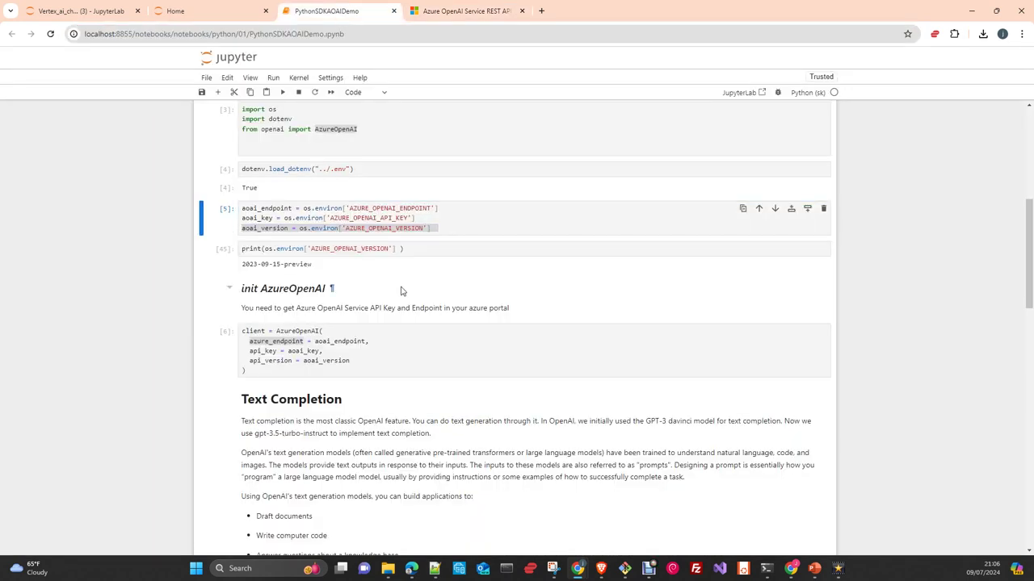
Switch to Azure AI Studio, open the Chat playground and set the deployment to gpt-4o-chat.
{"action": "left_click", "coordinate": [972, 10]}
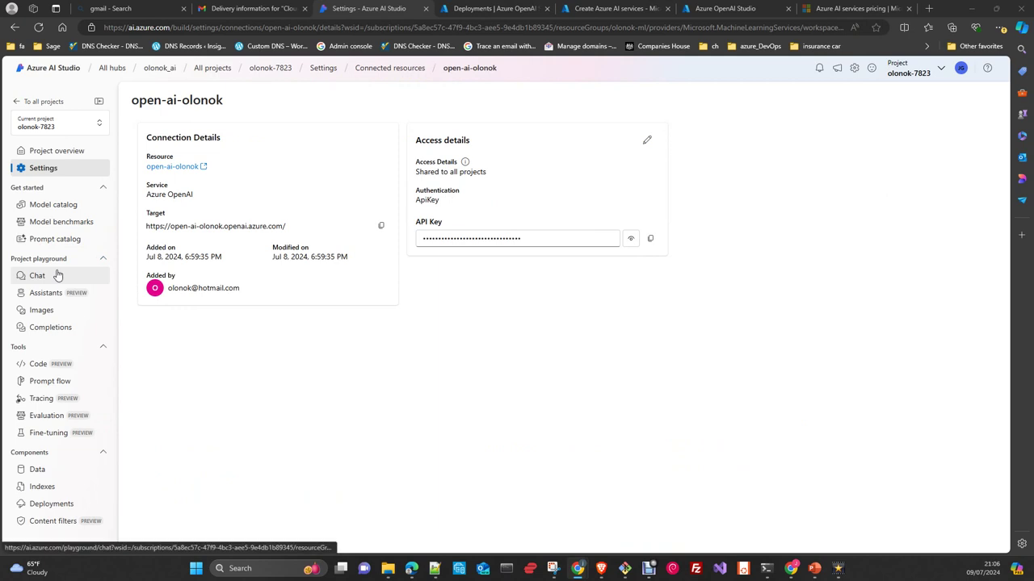
{"action": "left_click", "coordinate": [59, 276]}
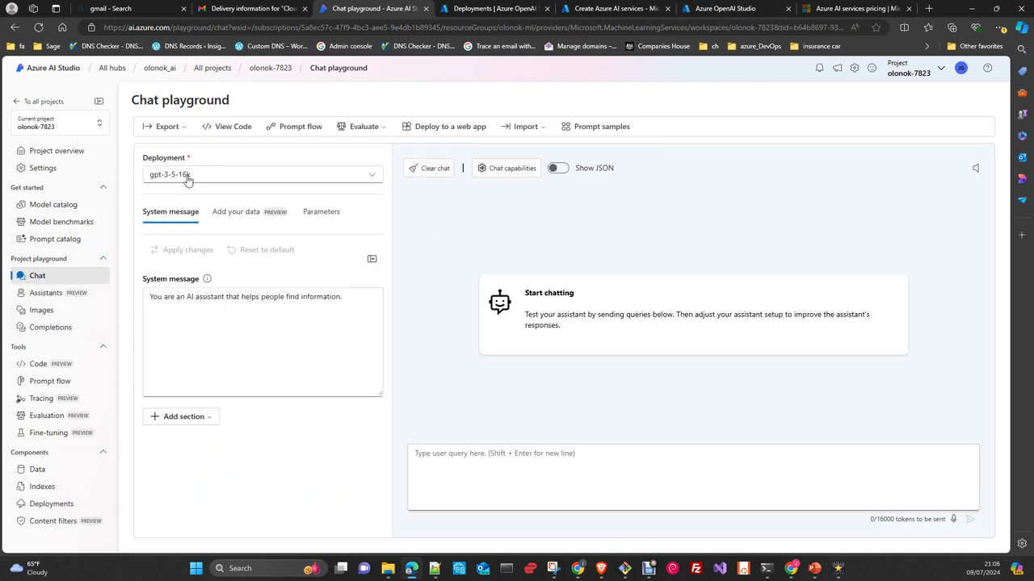
{"action": "left_click", "coordinate": [230, 179]}
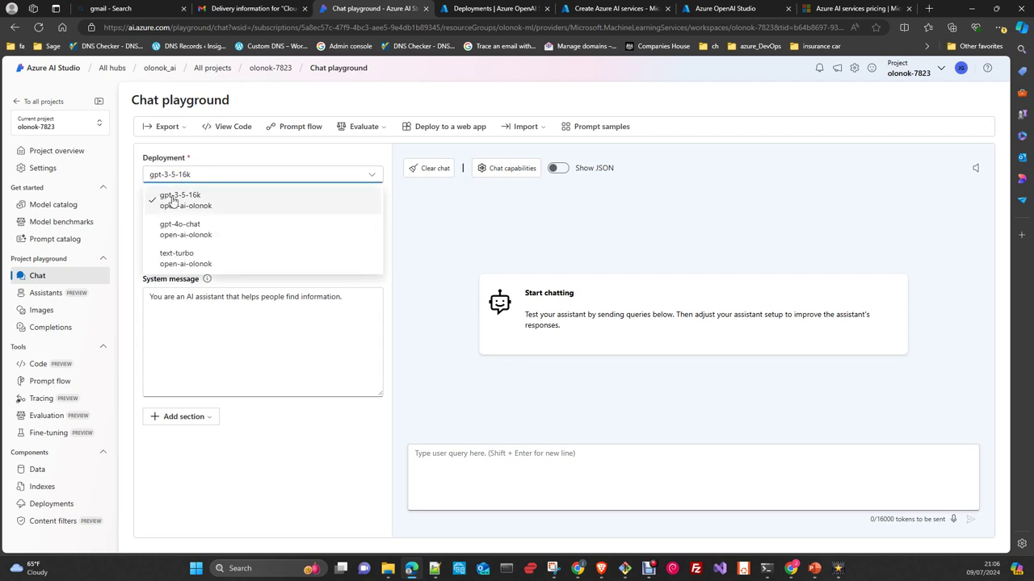
{"action": "left_click", "coordinate": [190, 234]}
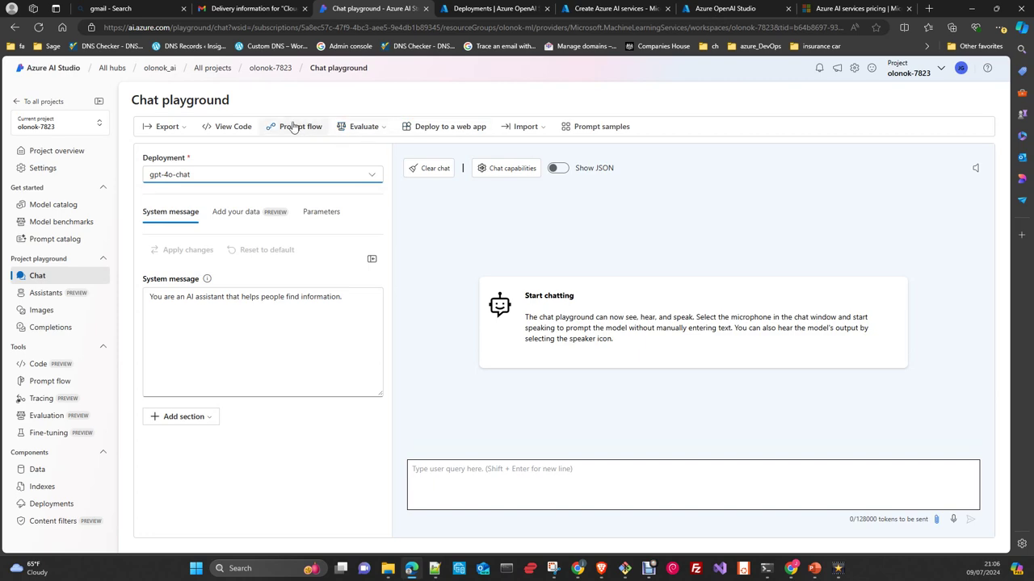
View the chat playground's Python sample code, highlight the endpoint URL through its API version, and close the sample.
{"action": "left_click", "coordinate": [227, 131]}
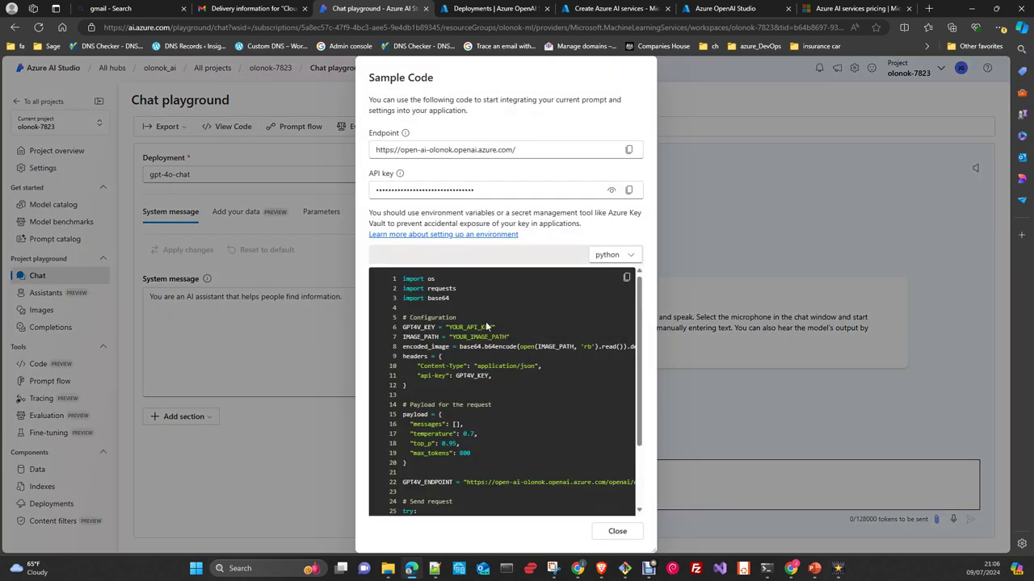
{"action": "scroll", "coordinate": [500, 387], "scroll_direction": "down", "scroll_amount": 3}
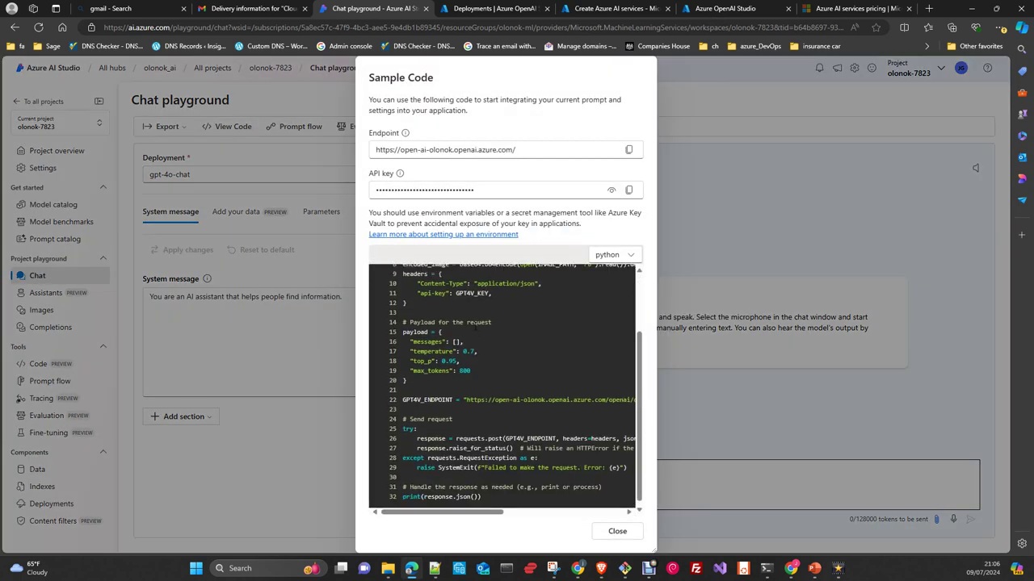
{"action": "scroll", "coordinate": [500, 388], "scroll_direction": "up", "scroll_amount": 4}
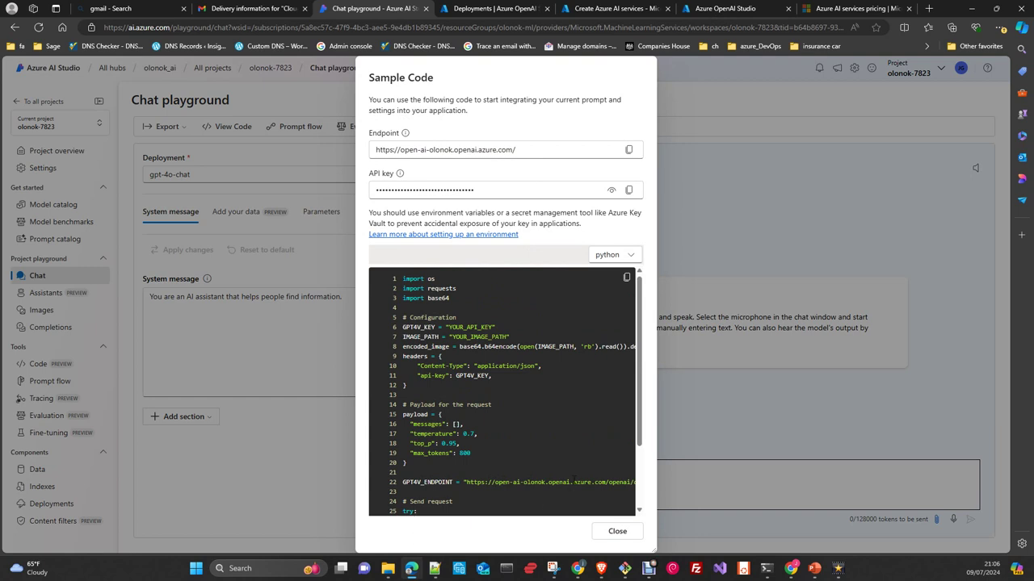
{"action": "left_click_drag", "start_coordinate": [575, 482], "coordinate": [647, 500]}
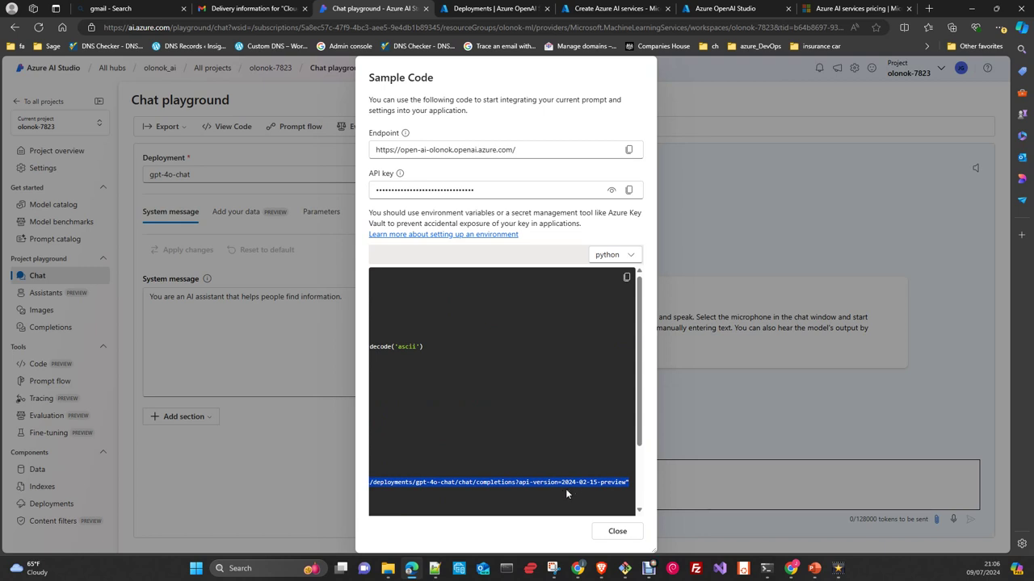
{"action": "left_click", "coordinate": [615, 531]}
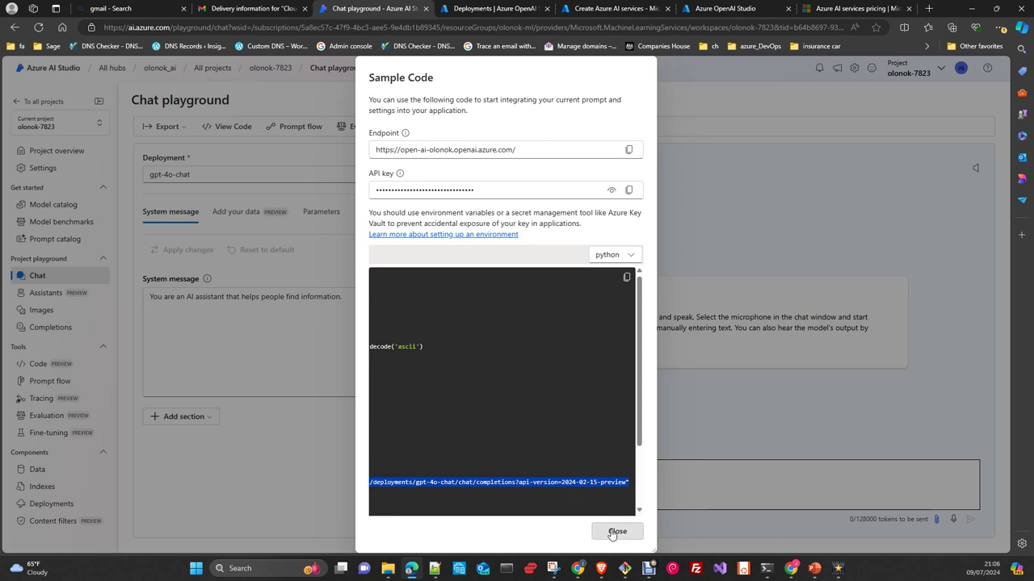
Open the Assistants playground and set the assistant's deployment to text-turbo (version:0301).
{"action": "left_click", "coordinate": [47, 294]}
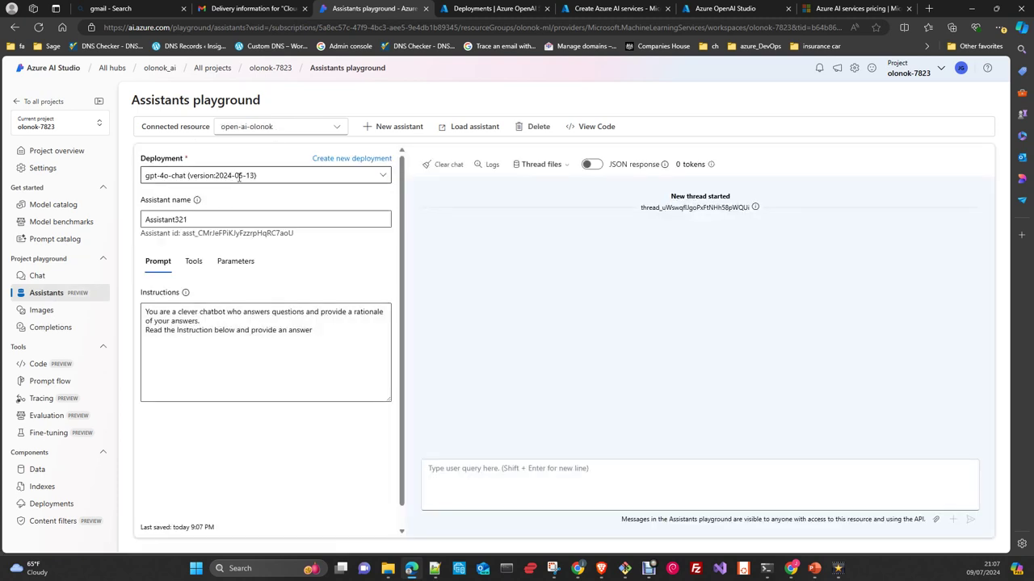
{"action": "left_click", "coordinate": [251, 178]}
{"action": "mouse_move", "coordinate": [233, 226]}
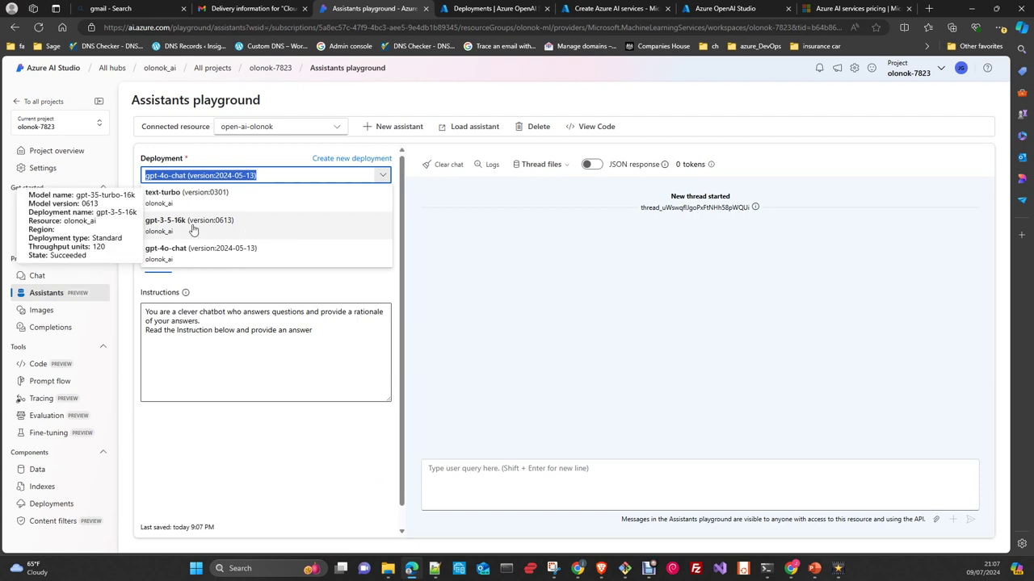
{"action": "left_click", "coordinate": [196, 197]}
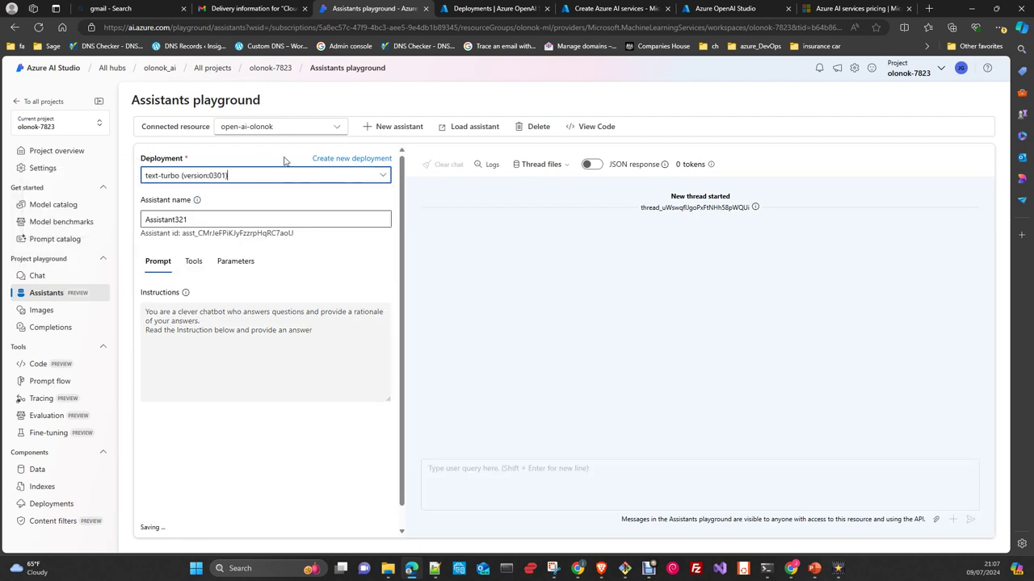
View the assistant's Python sample code, then highlight and copy its api_version="2024-05-01-preview" line.
{"action": "left_click", "coordinate": [594, 128]}
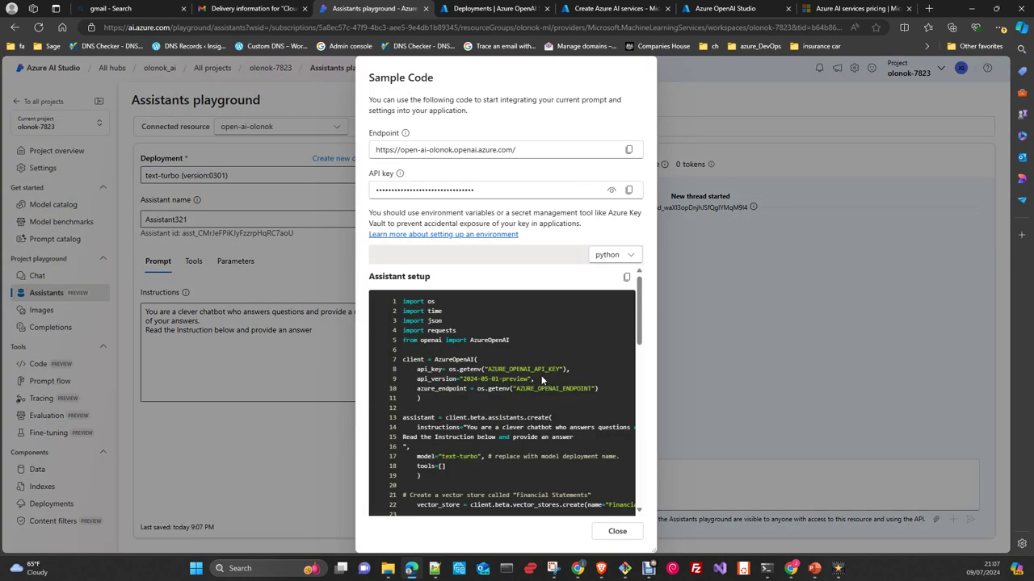
{"action": "left_click_drag", "start_coordinate": [543, 379], "coordinate": [416, 380]}
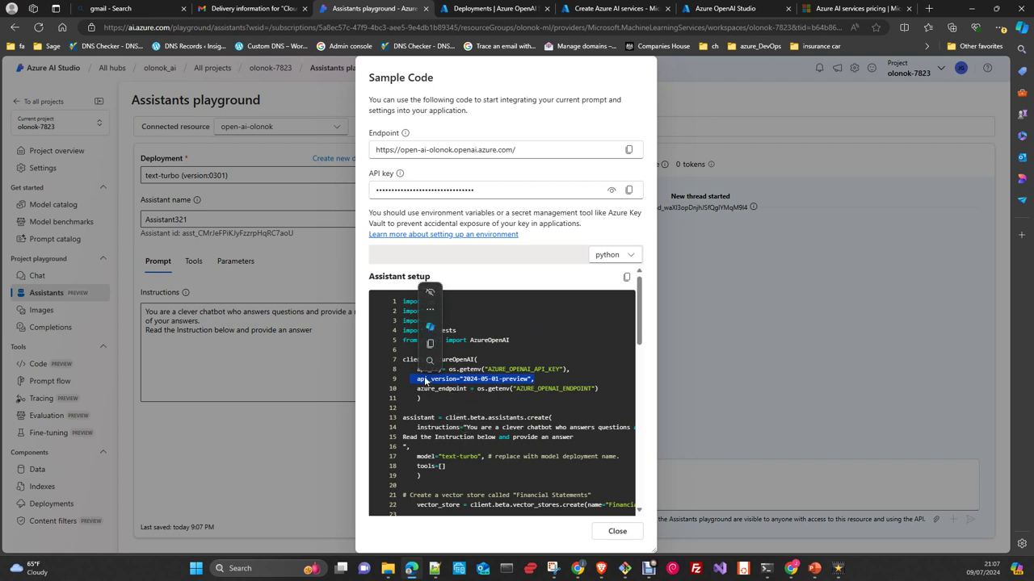
{"action": "key", "text": "ctrl+c"}
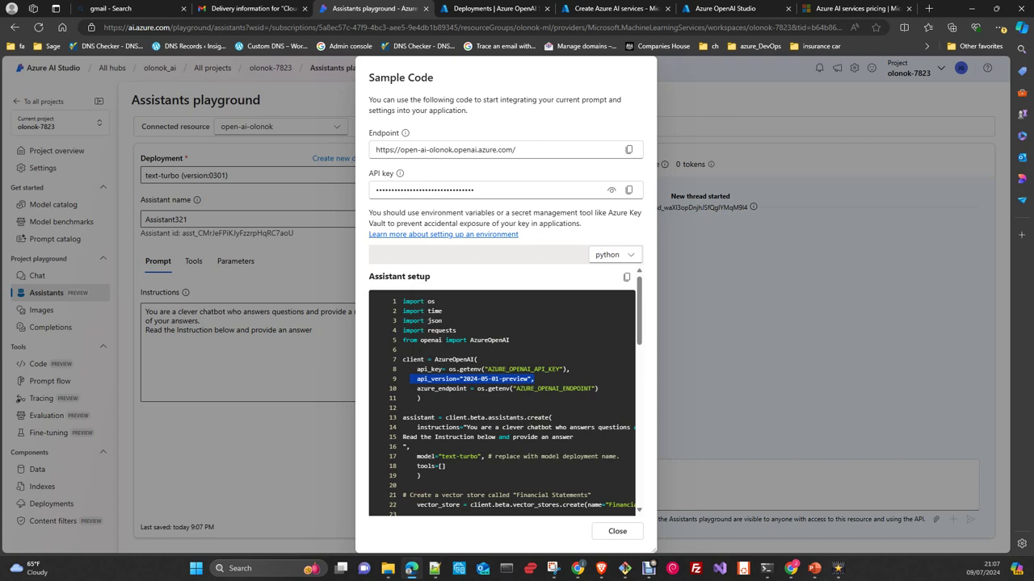
Switch to the Jupyter notebook and review its reference notes, package installs, imports and environment variable cells.
{"action": "key", "text": "alt+Tab"}
{"action": "scroll", "coordinate": [362, 315], "scroll_direction": "up", "scroll_amount": 10}
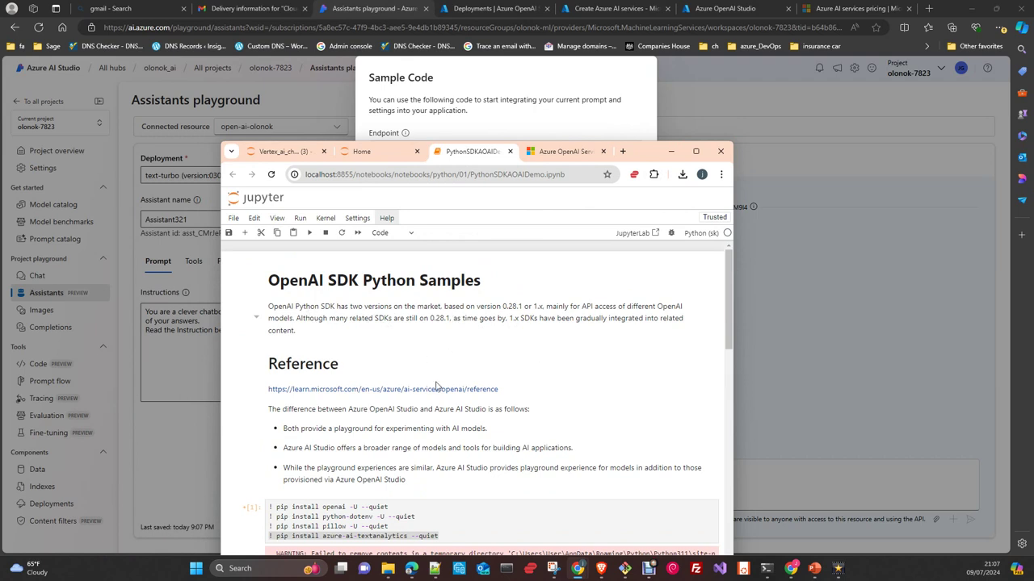
{"action": "scroll", "coordinate": [428, 372], "scroll_direction": "down", "scroll_amount": 4}
{"action": "scroll", "coordinate": [435, 377], "scroll_direction": "up", "scroll_amount": 2}
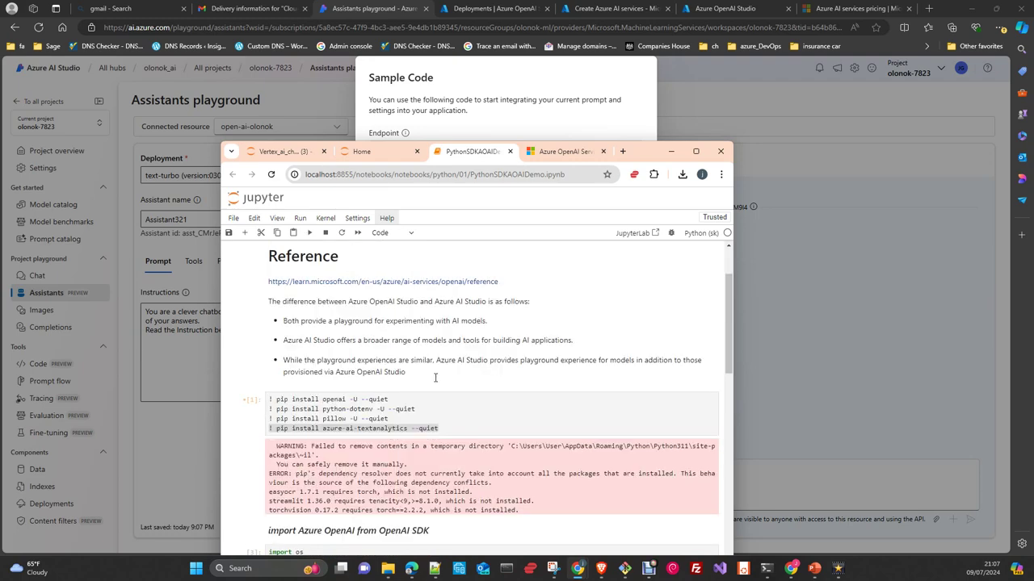
{"action": "scroll", "coordinate": [434, 377], "scroll_direction": "down", "scroll_amount": 1}
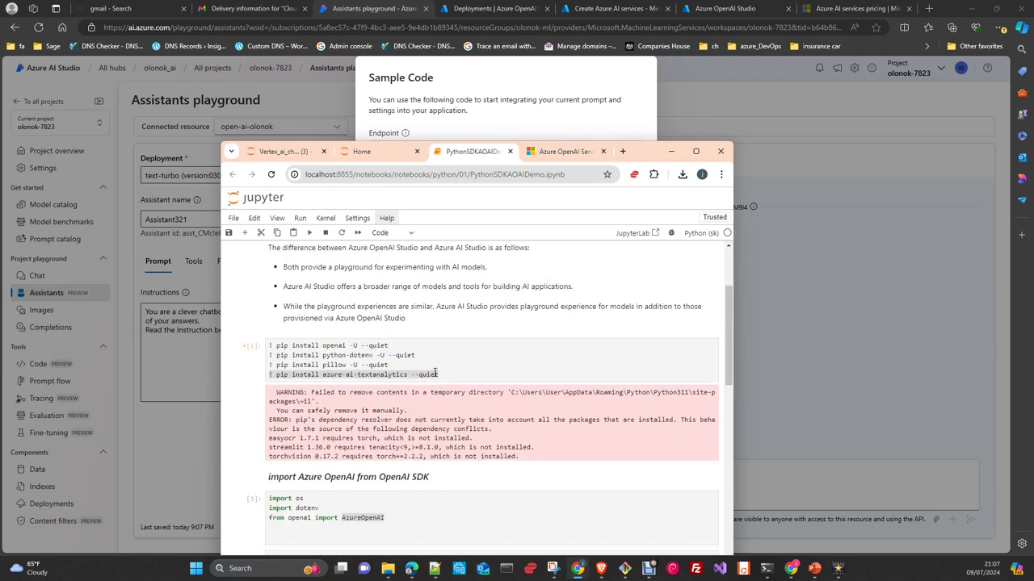
{"action": "scroll", "coordinate": [434, 373], "scroll_direction": "down", "scroll_amount": 3}
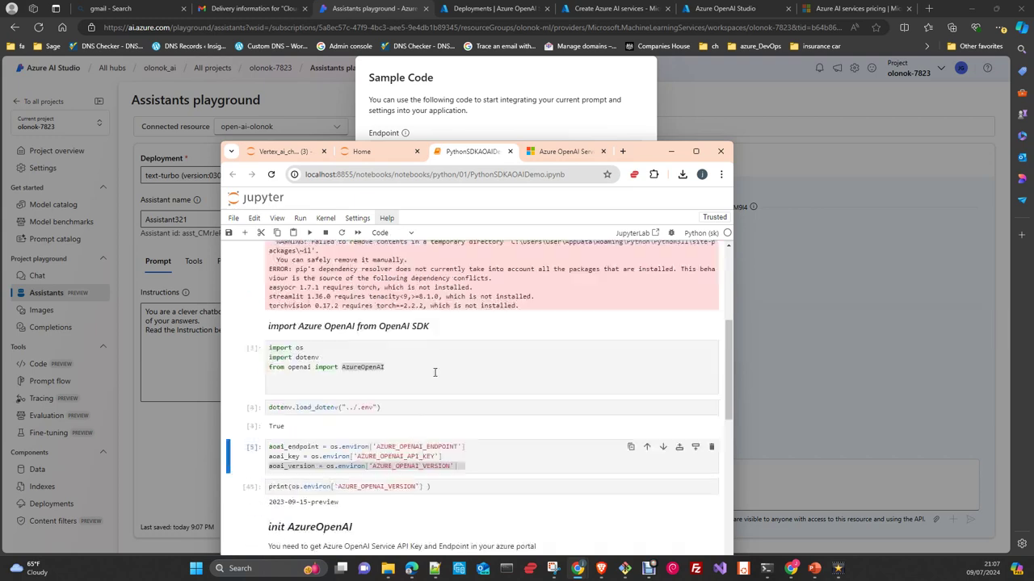
{"action": "scroll", "coordinate": [434, 373], "scroll_direction": "up", "scroll_amount": 6}
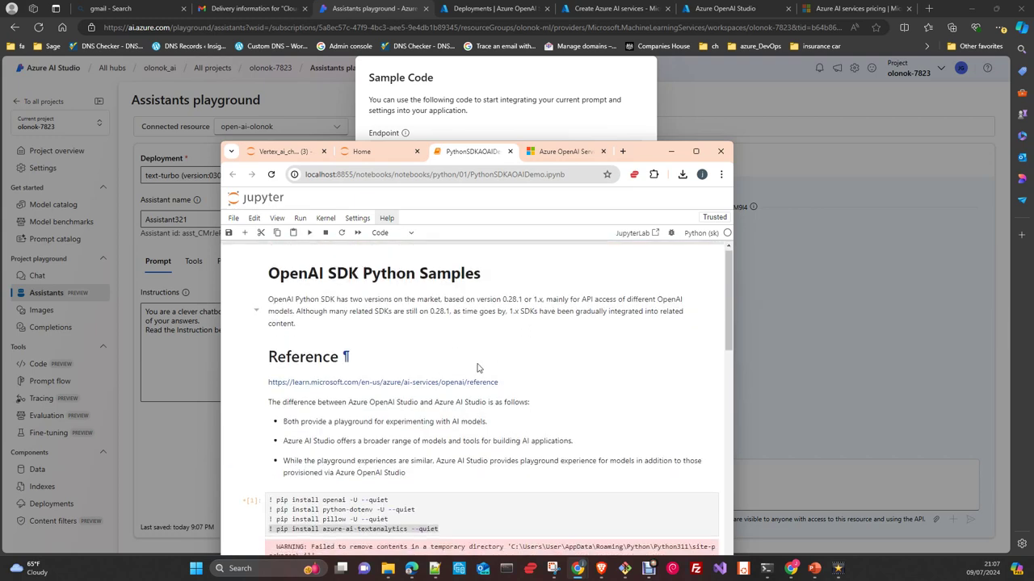
Highlight the openai package in the pip install cell and examine the cells from the imports through the AzureOpenAI client initialisation.
{"action": "scroll", "coordinate": [314, 416], "scroll_direction": "down", "scroll_amount": 2}
{"action": "left_click", "coordinate": [394, 393]}
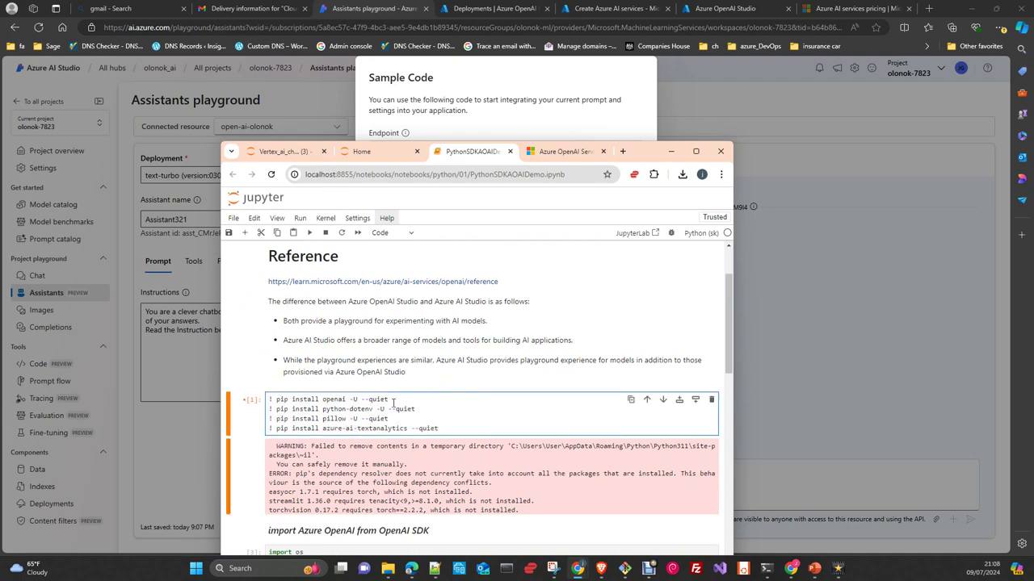
{"action": "left_click_drag", "start_coordinate": [394, 402], "coordinate": [321, 399]}
{"action": "scroll", "coordinate": [377, 428], "scroll_direction": "down", "scroll_amount": 3}
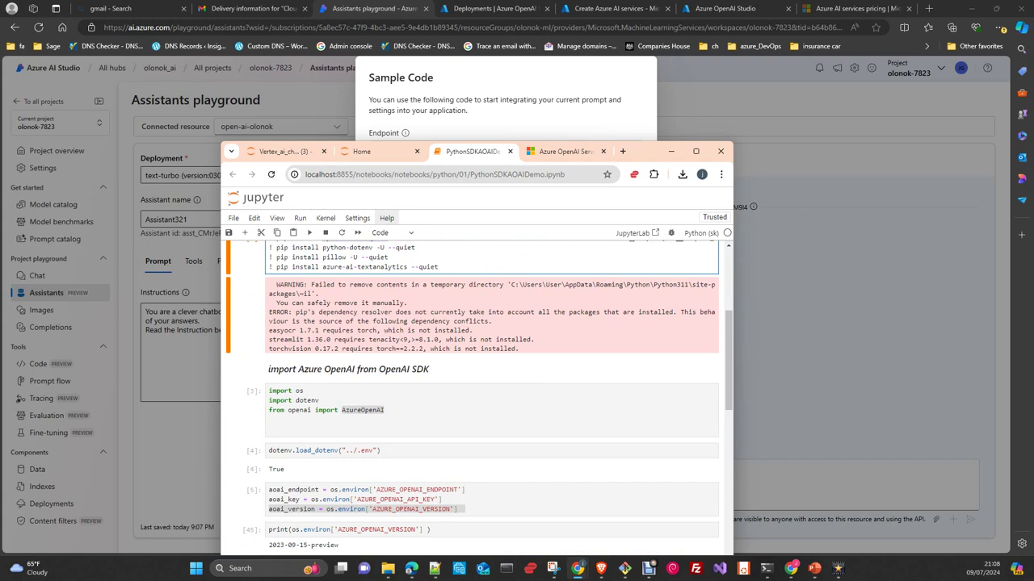
{"action": "scroll", "coordinate": [437, 364], "scroll_direction": "up", "scroll_amount": 2}
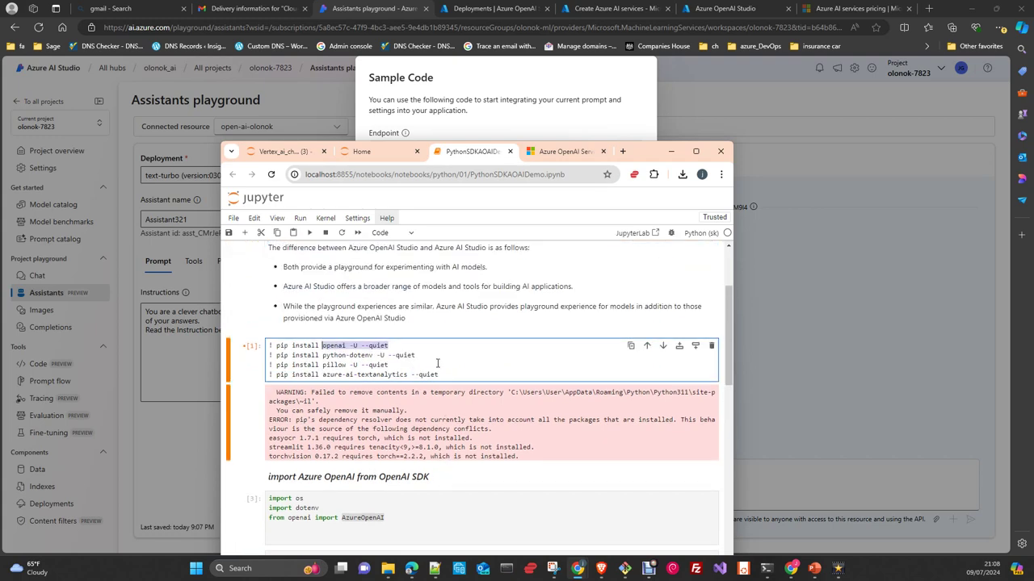
{"action": "scroll", "coordinate": [385, 400], "scroll_direction": "down", "scroll_amount": 2}
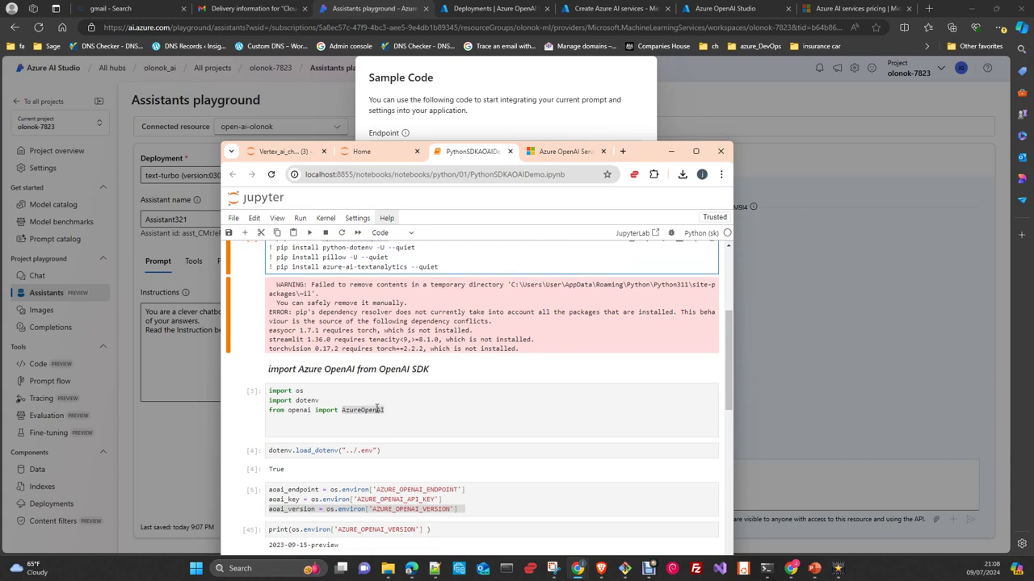
{"action": "scroll", "coordinate": [376, 426], "scroll_direction": "down", "scroll_amount": 5}
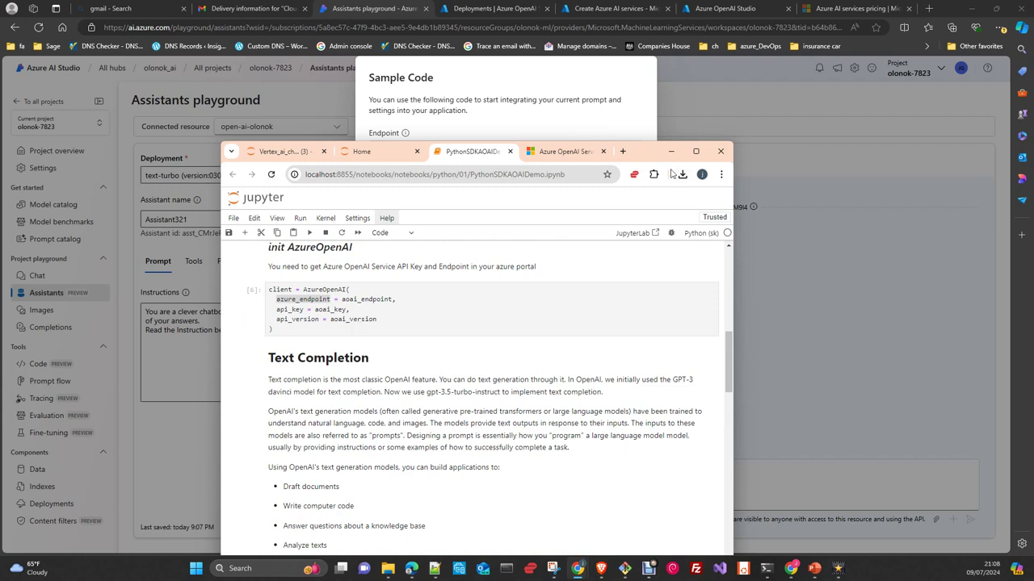
Switch to Azure AI Studio and examine the Images playground's Python sample code, from the client setup to displaying the generated image.
{"action": "left_click", "coordinate": [617, 124]}
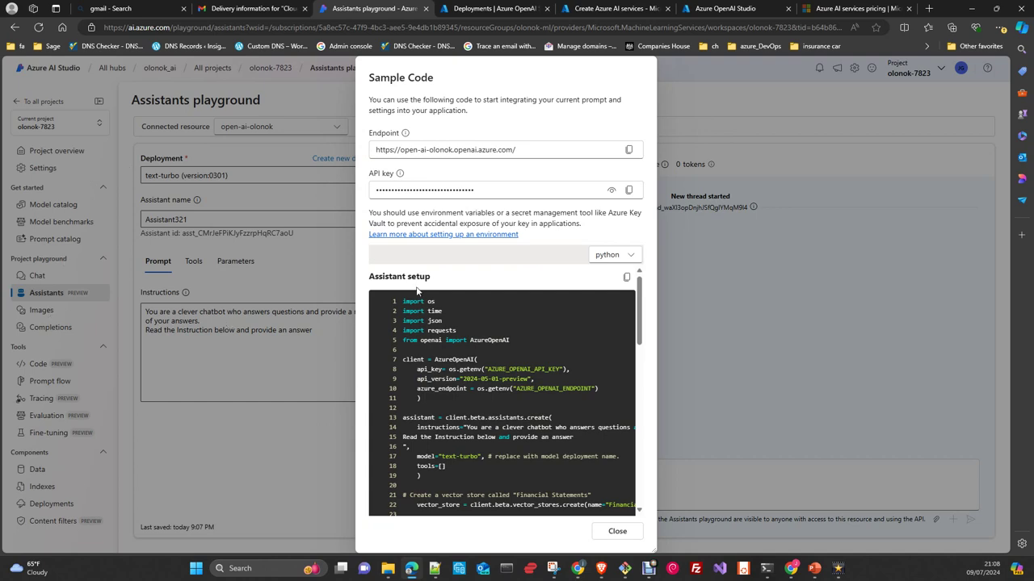
{"action": "left_click", "coordinate": [727, 300]}
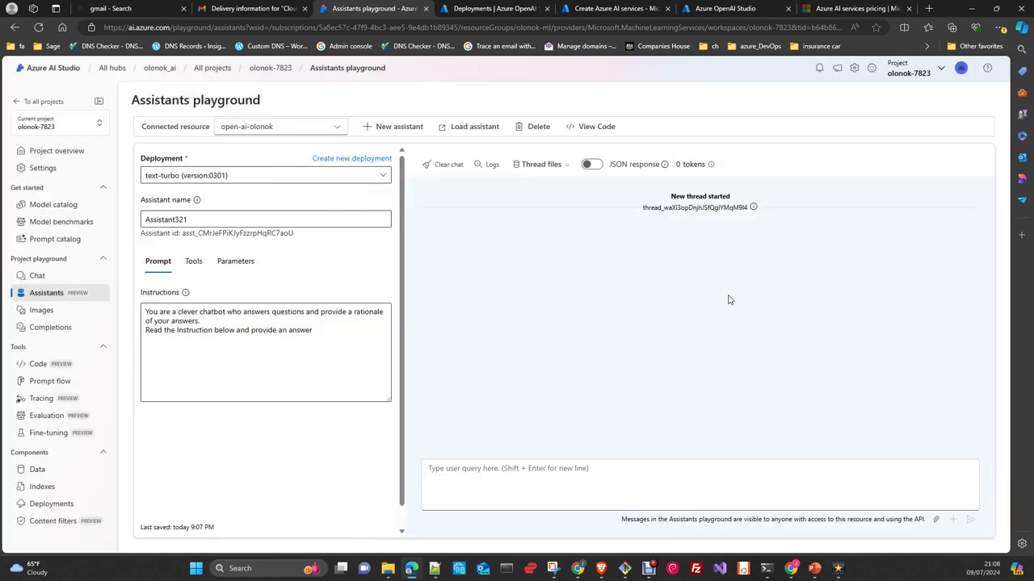
{"action": "left_click", "coordinate": [42, 312]}
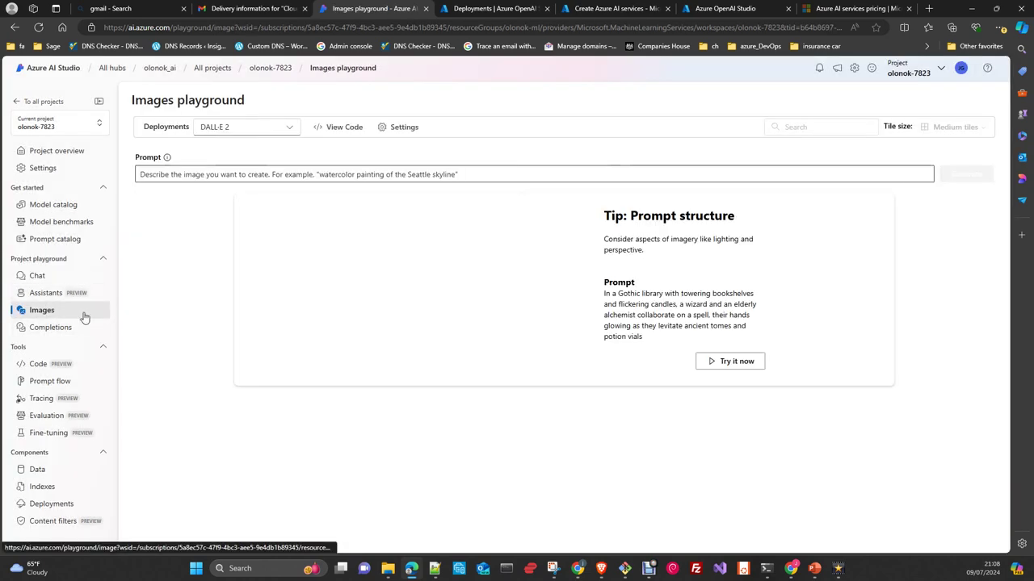
{"action": "left_click", "coordinate": [339, 127]}
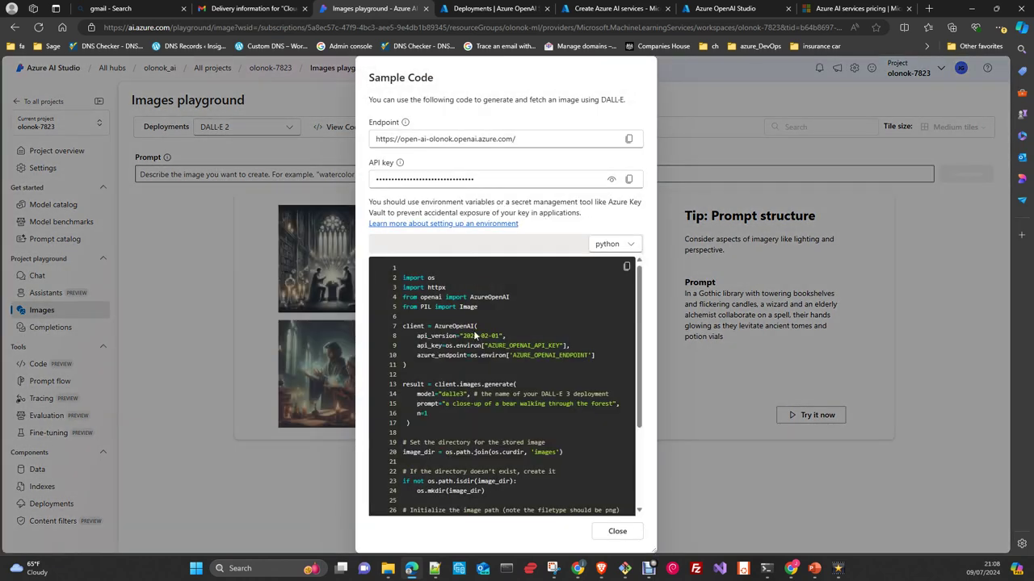
{"action": "scroll", "coordinate": [538, 350], "scroll_direction": "down", "scroll_amount": 2}
{"action": "scroll", "coordinate": [538, 350], "scroll_direction": "down", "scroll_amount": 2}
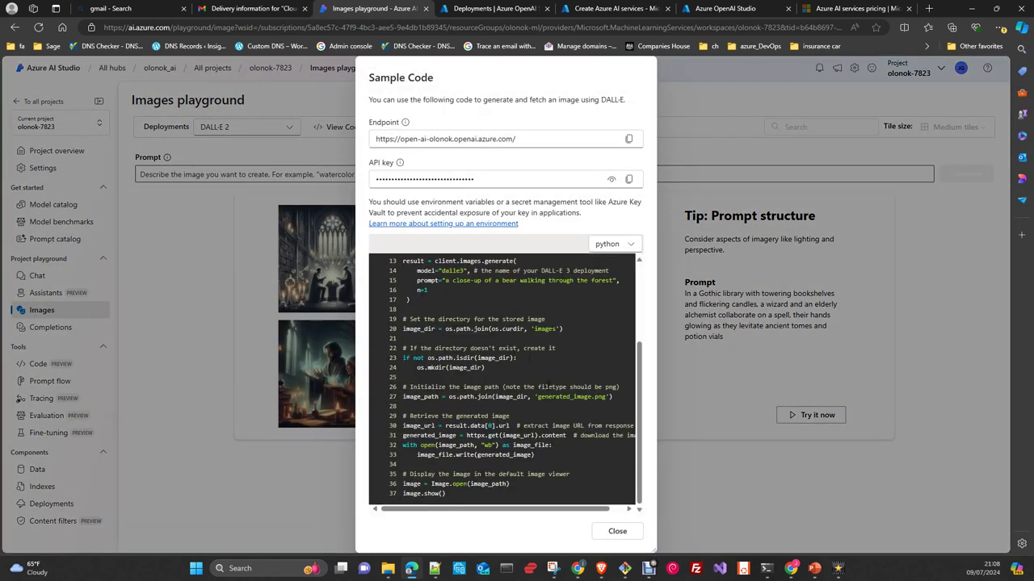
{"action": "scroll", "coordinate": [522, 363], "scroll_direction": "up", "scroll_amount": 4}
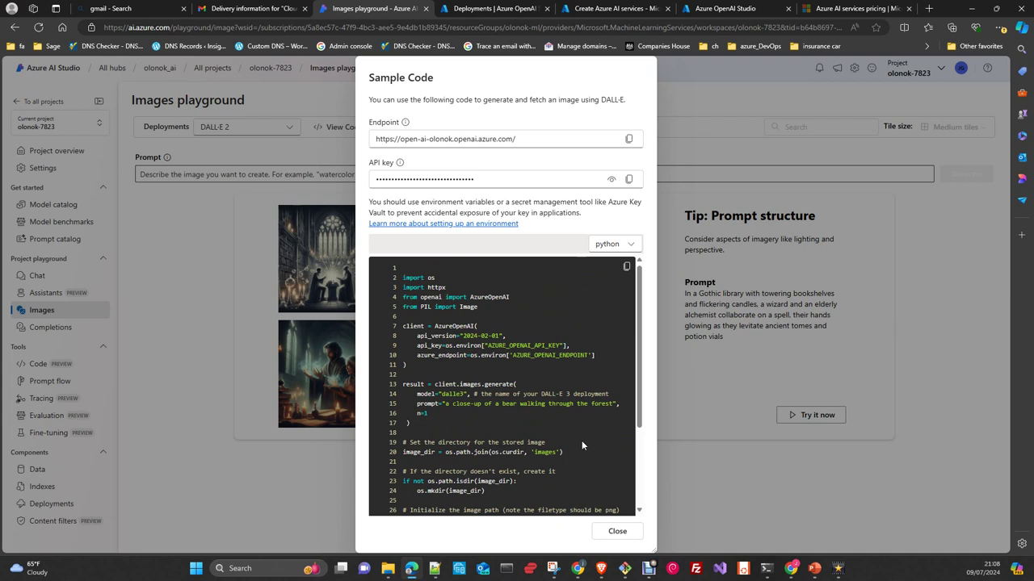
{"action": "scroll", "coordinate": [554, 439], "scroll_direction": "down", "scroll_amount": 2}
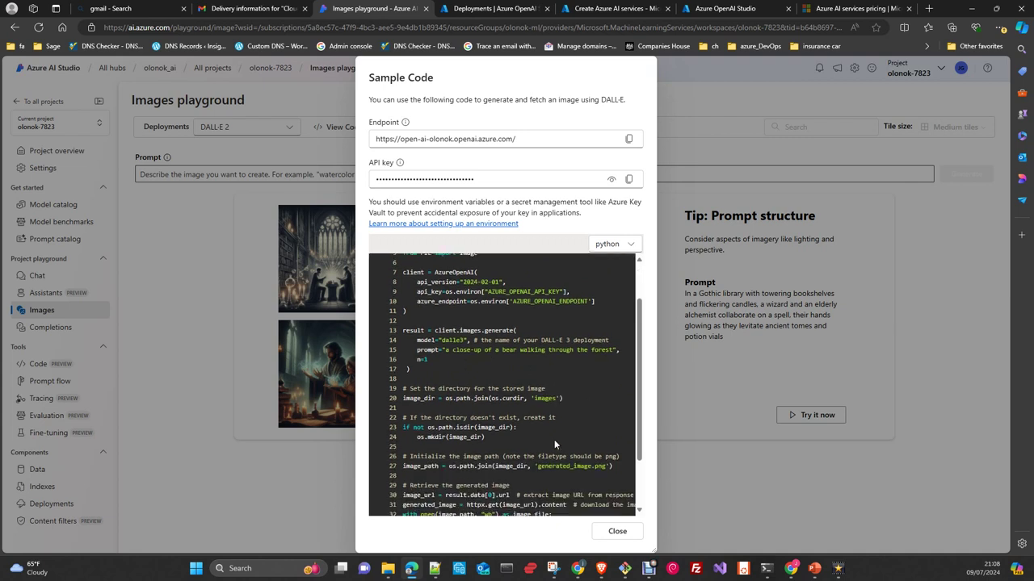
{"action": "scroll", "coordinate": [497, 383], "scroll_direction": "up", "scroll_amount": 2}
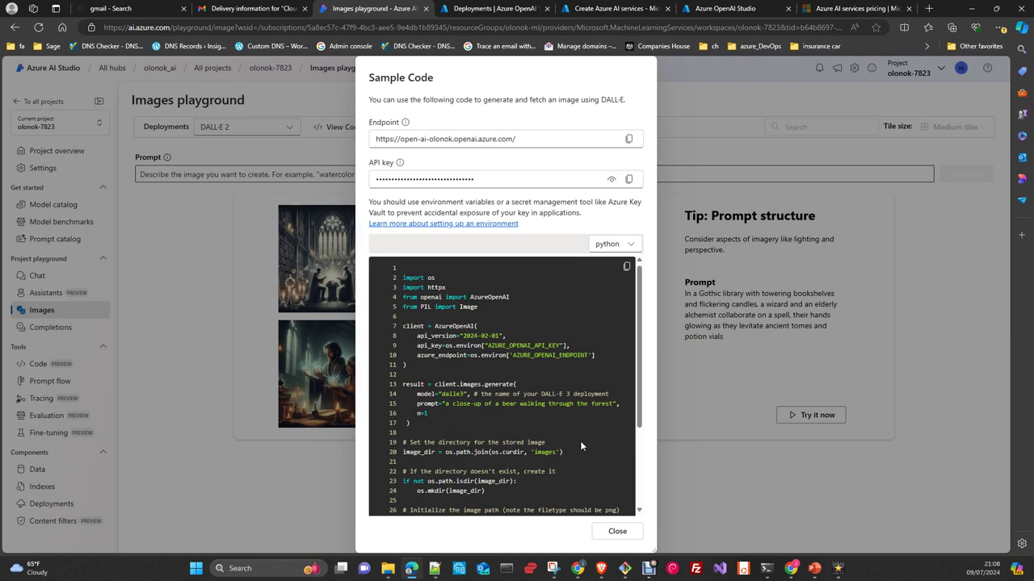
{"action": "scroll", "coordinate": [580, 467], "scroll_direction": "down", "scroll_amount": 3}
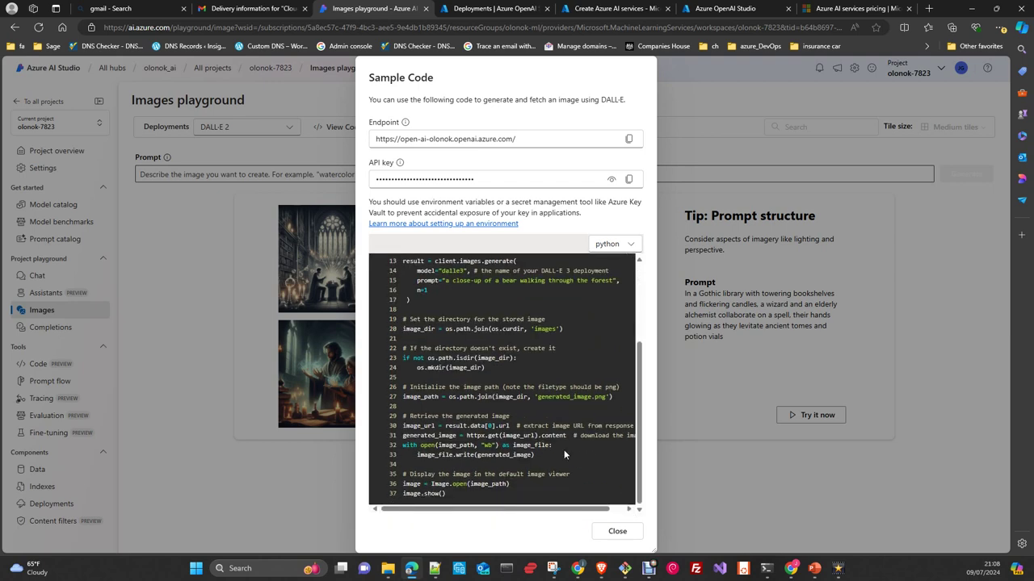
{"action": "left_click", "coordinate": [617, 531]}
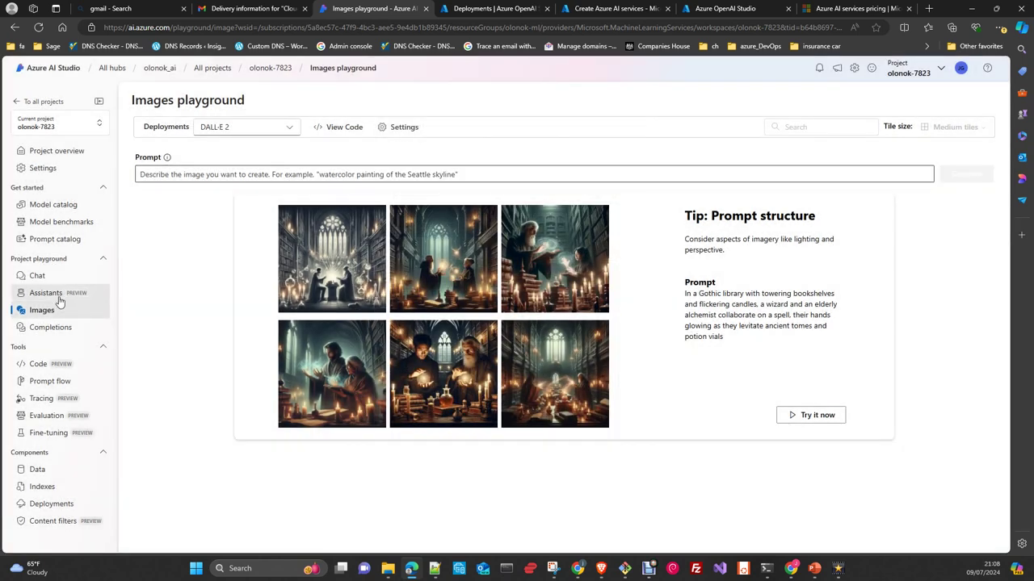
Return to the Assistants playground and view the assistant's available tools.
{"action": "left_click", "coordinate": [58, 301]}
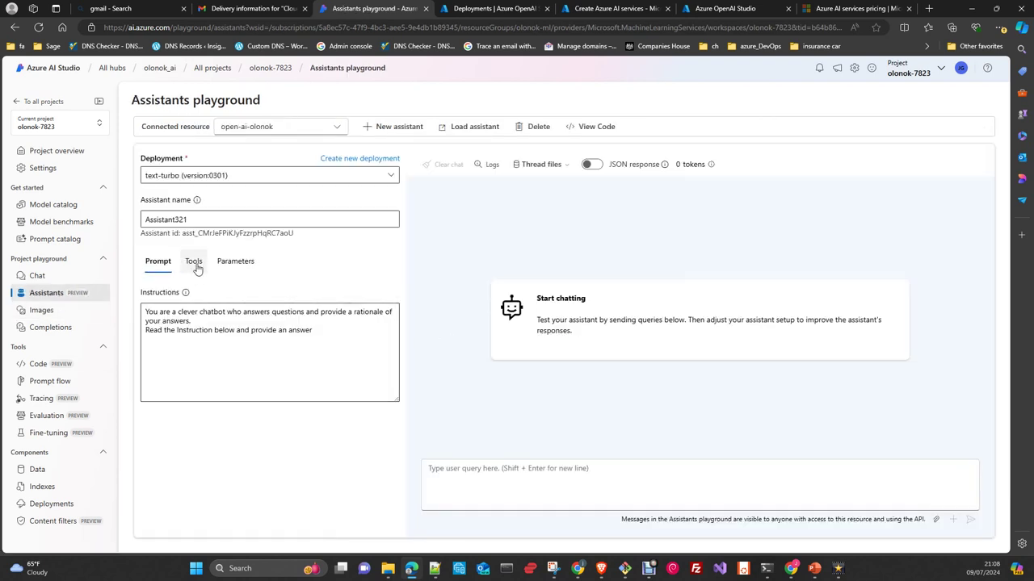
{"action": "left_click", "coordinate": [195, 265]}
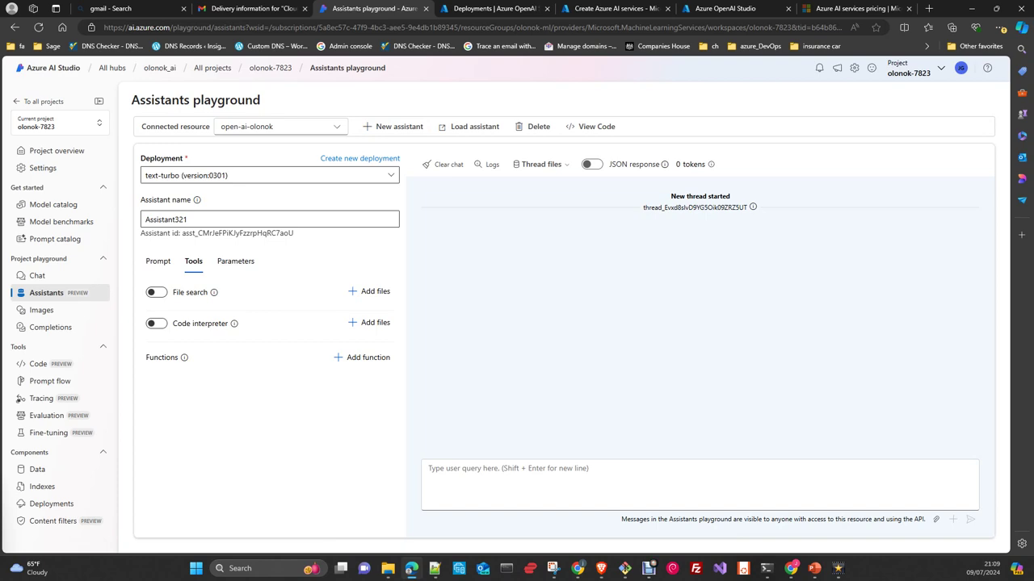
Switch to the Jupyter notebook, maximize its window and review the Text Completion section with its completions call and printed response.
{"action": "key", "text": "alt+Tab"}
{"action": "key", "text": "alt+Tab"}
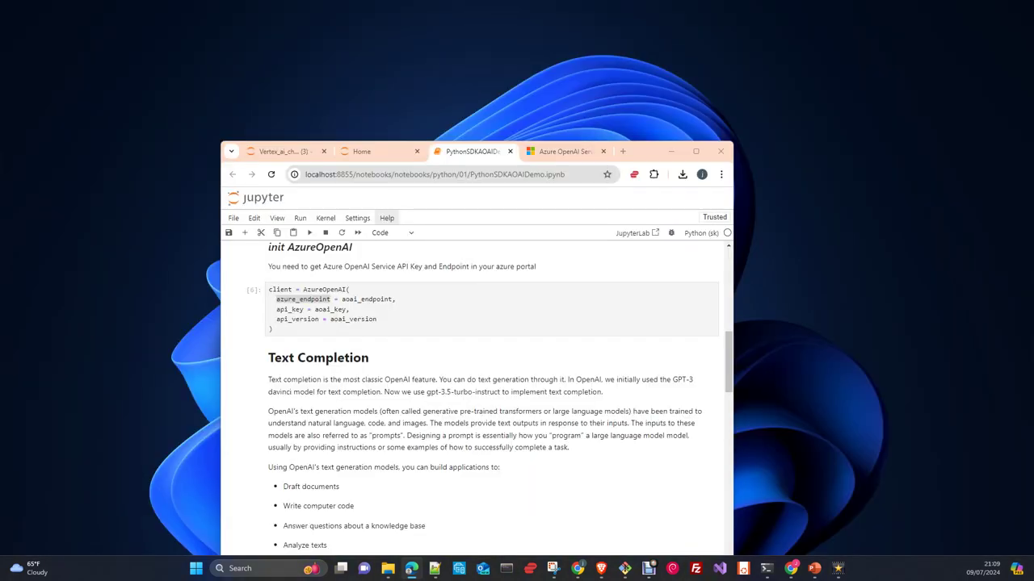
{"action": "left_click", "coordinate": [692, 152]}
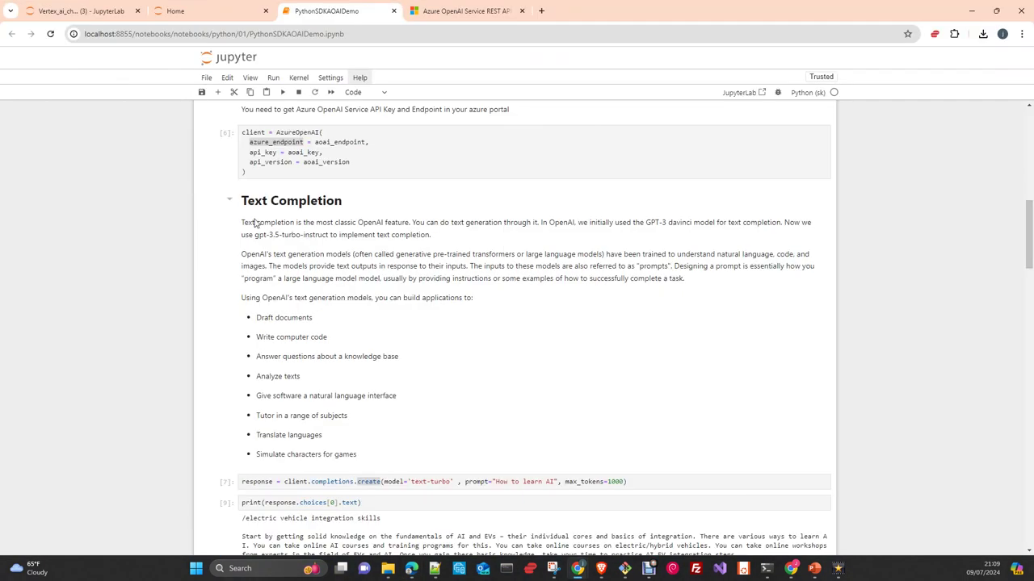
{"action": "scroll", "coordinate": [367, 259], "scroll_direction": "down", "scroll_amount": 1}
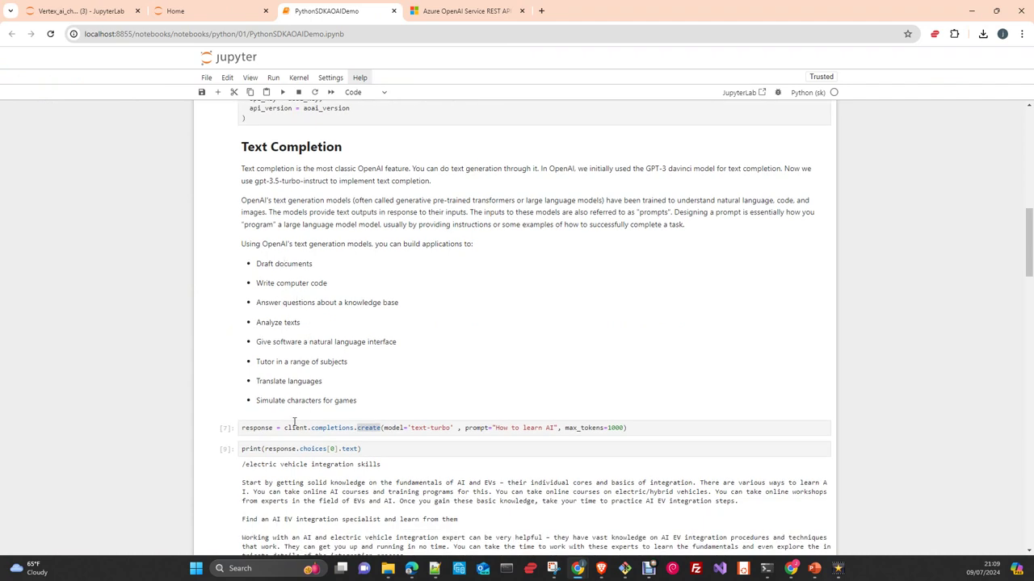
{"action": "scroll", "coordinate": [346, 402], "scroll_direction": "down", "scroll_amount": 2}
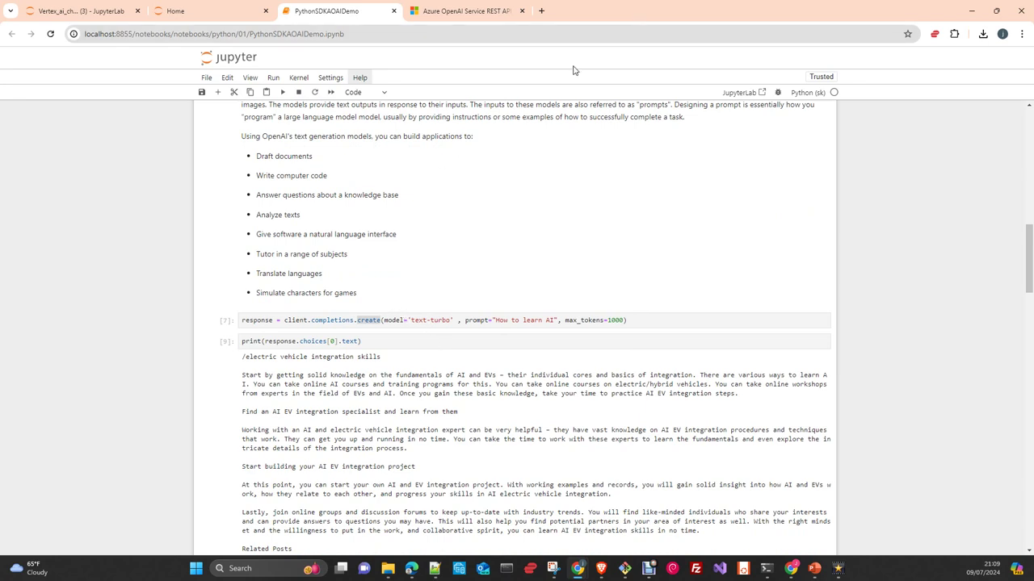
Switch to Azure AI Studio, open the project's deployments and read the gpt-35-turbo-instruct description among the deployable base models, then cancel the selection.
{"action": "key", "text": "alt+Tab"}
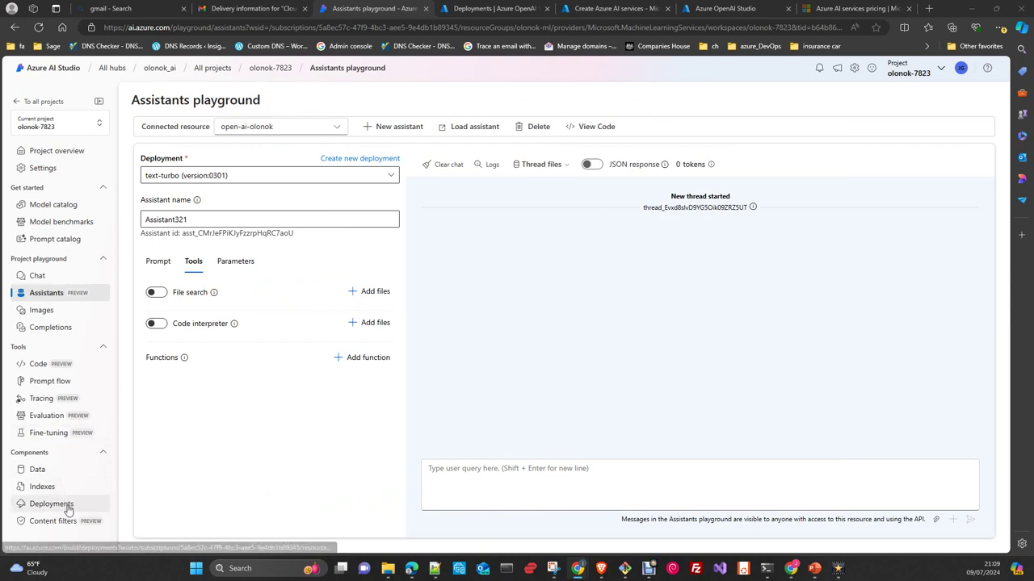
{"action": "left_click", "coordinate": [70, 503]}
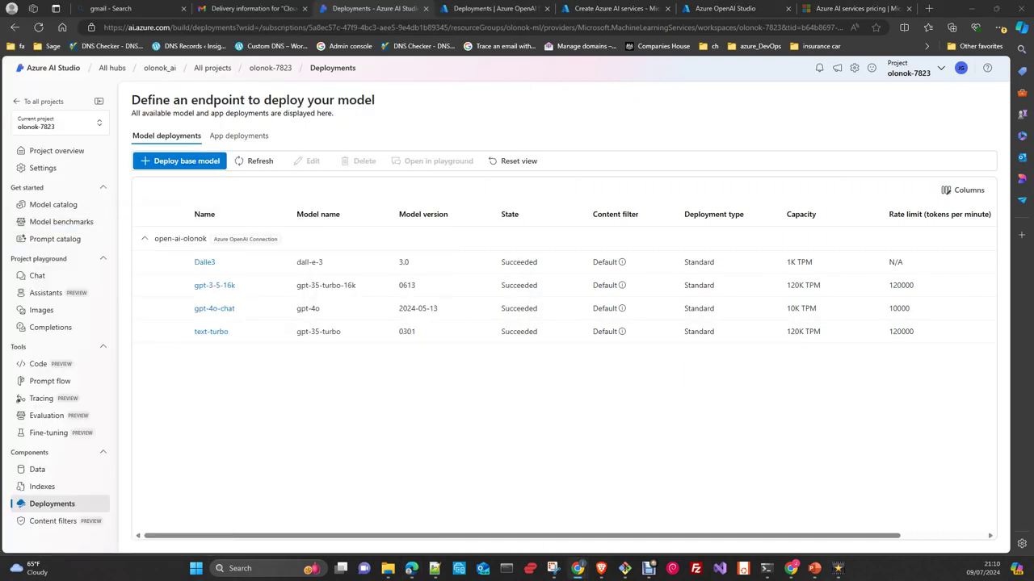
{"action": "left_click", "coordinate": [178, 165]}
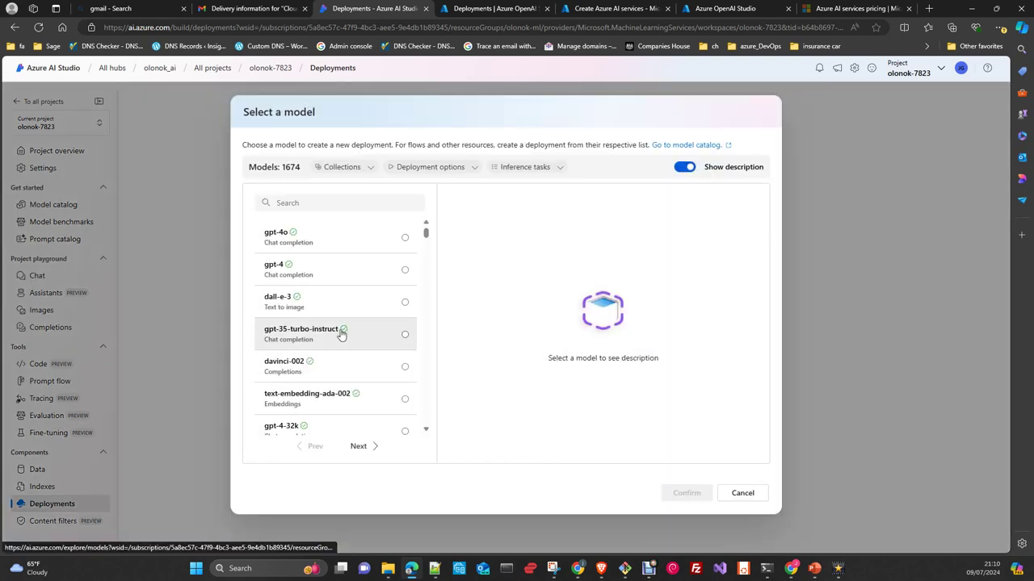
{"action": "left_click", "coordinate": [395, 341]}
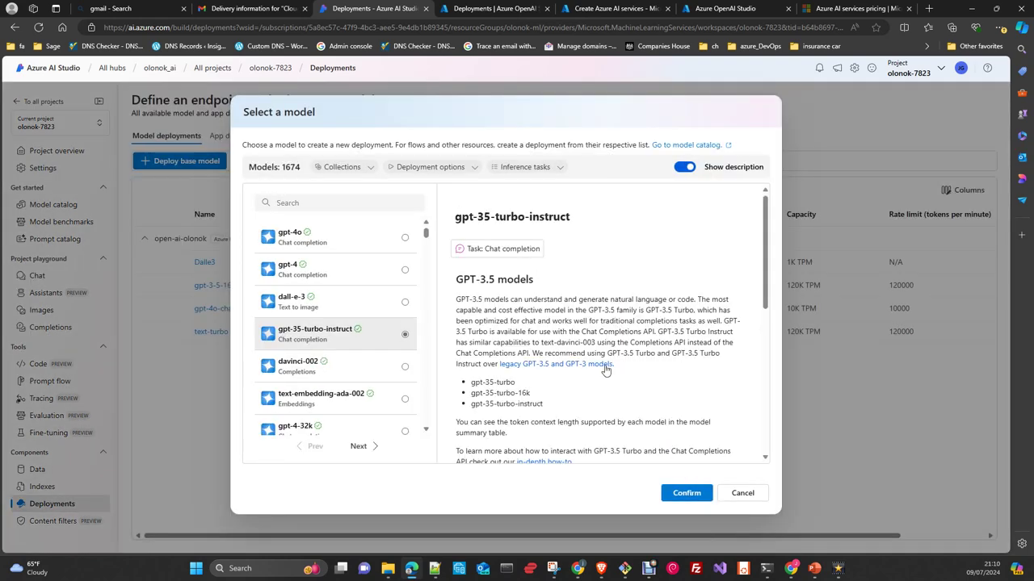
{"action": "scroll", "coordinate": [616, 369], "scroll_direction": "down", "scroll_amount": 3}
{"action": "scroll", "coordinate": [616, 369], "scroll_direction": "down", "scroll_amount": 3}
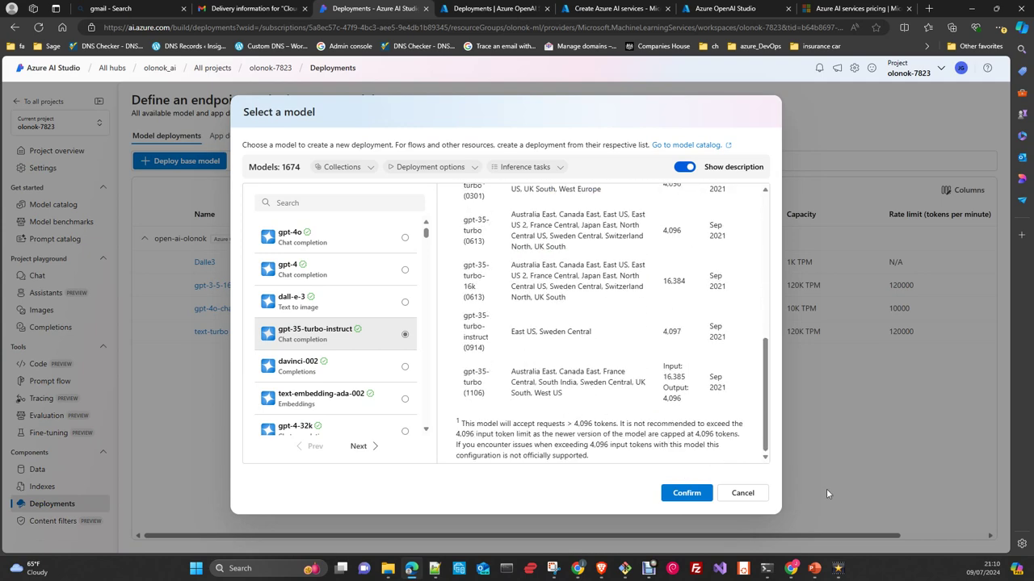
{"action": "left_click", "coordinate": [742, 493]}
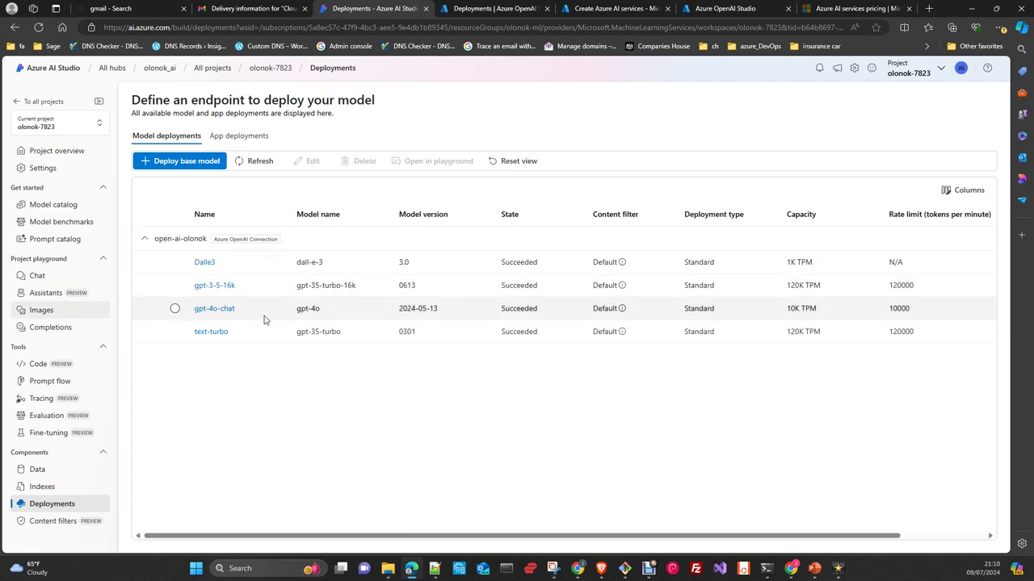
Switch to Azure OpenAI Studio, open its deployments and view the base models offered for a new deployment.
{"action": "left_click", "coordinate": [717, 9]}
{"action": "left_click", "coordinate": [64, 283]}
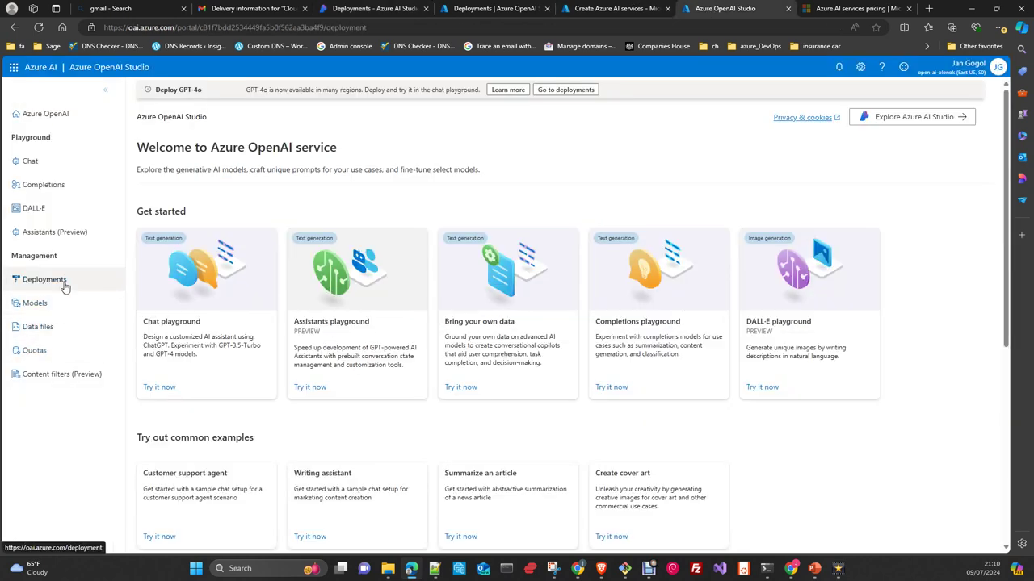
{"action": "left_click", "coordinate": [212, 161]}
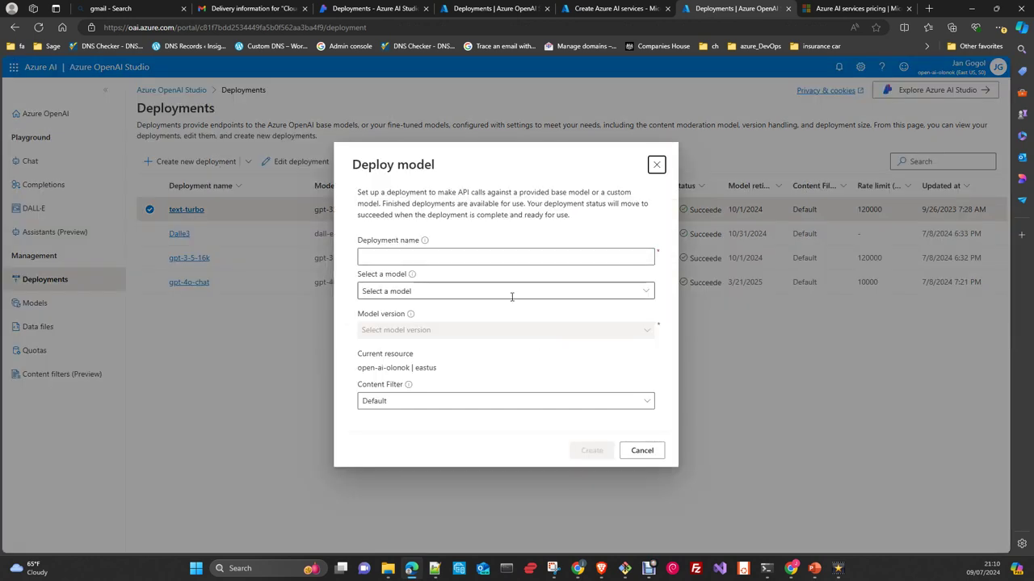
{"action": "left_click", "coordinate": [510, 290]}
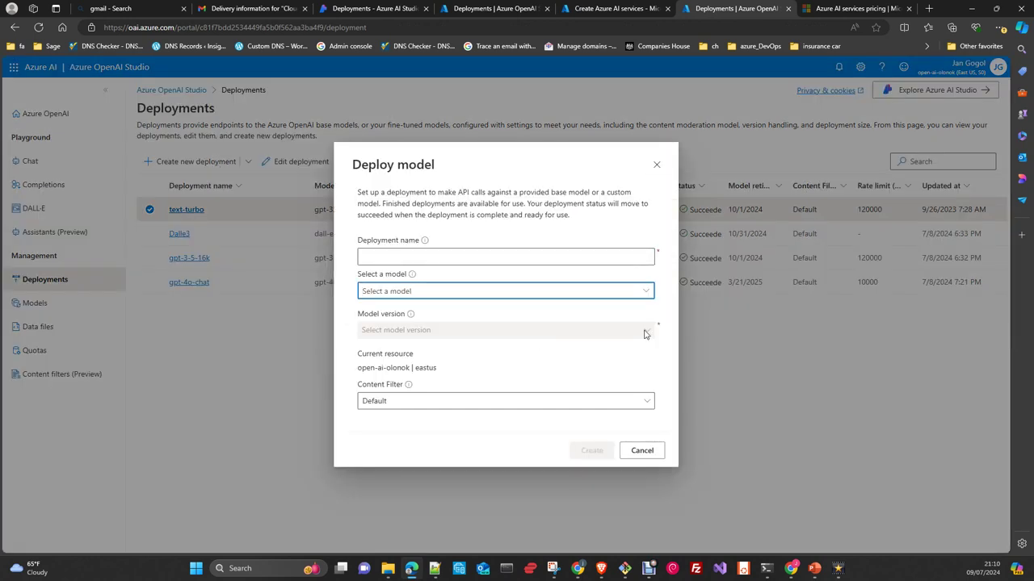
{"action": "left_click", "coordinate": [647, 333]}
{"action": "left_click", "coordinate": [471, 291]}
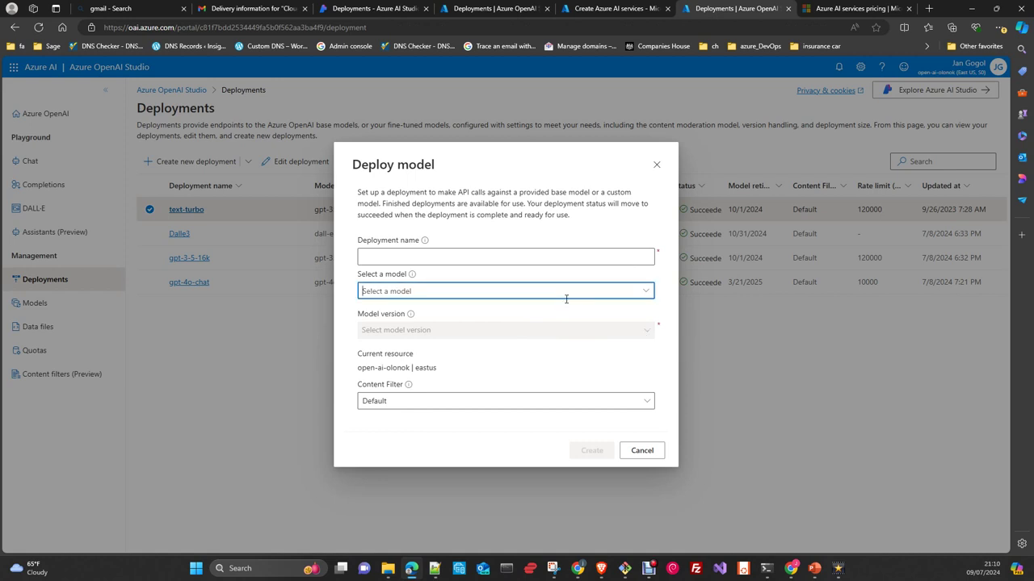
{"action": "left_click", "coordinate": [648, 292]}
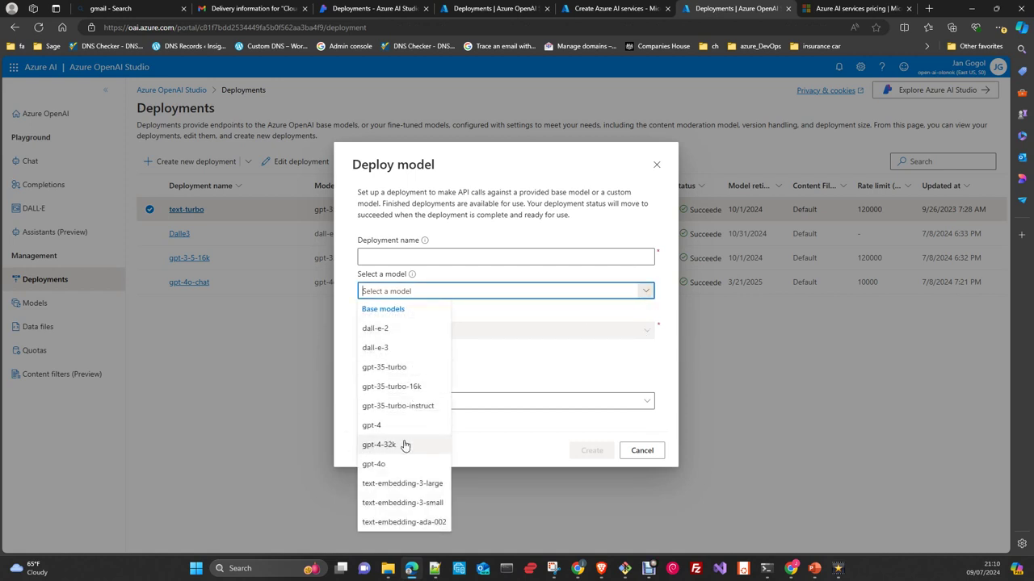
Choose gpt-35-turbo-16k for the new deployment, check the available deployment types and close the form without creating it.
{"action": "left_click", "coordinate": [408, 389]}
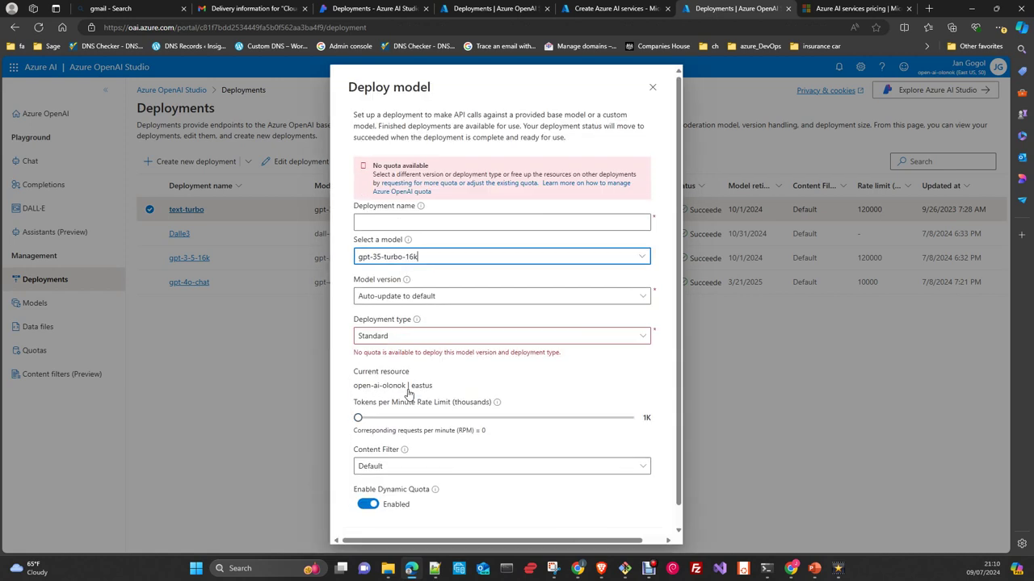
{"action": "left_click", "coordinate": [506, 340]}
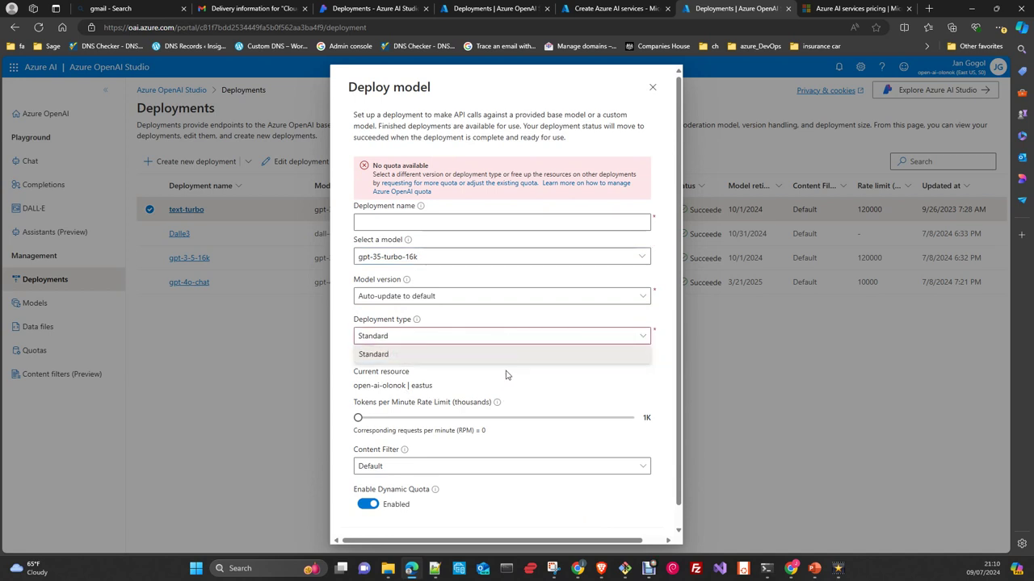
{"action": "left_click", "coordinate": [507, 373]}
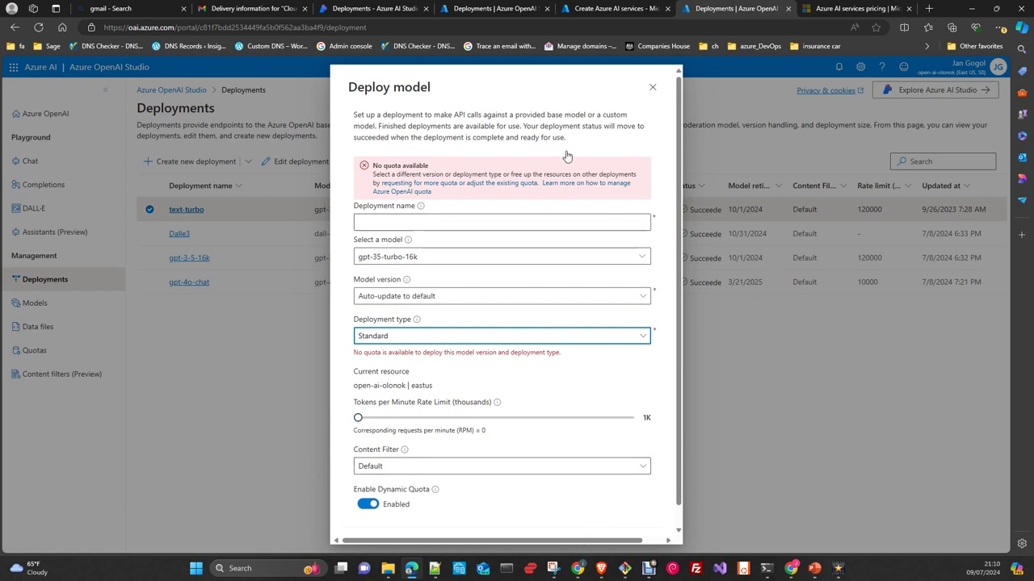
{"action": "left_click", "coordinate": [653, 87]}
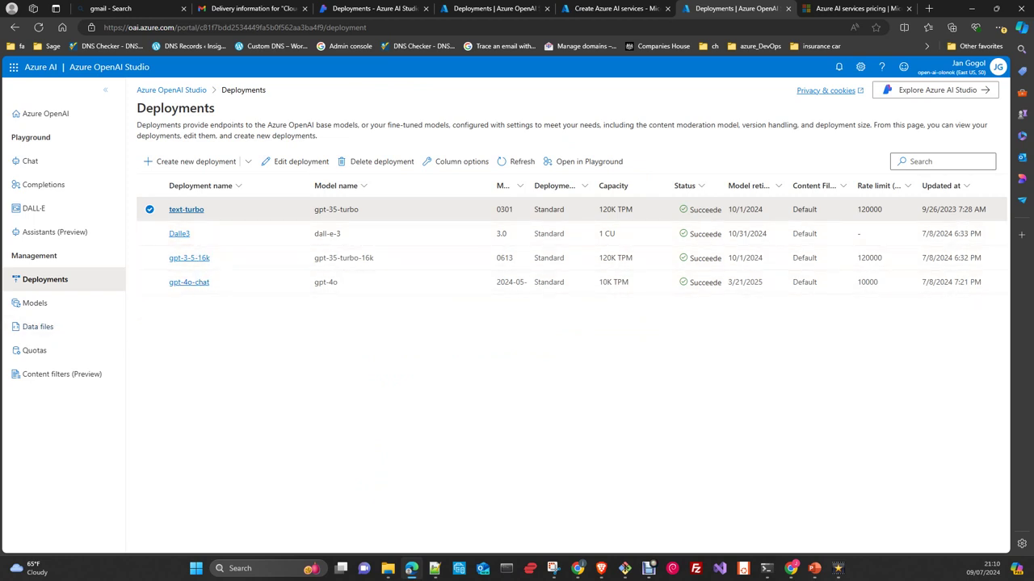
Return to the Jupyter notebook, maximize its window and review the text-turbo completions call, the client setup and the printed response.
{"action": "key", "text": "alt+Tab"}
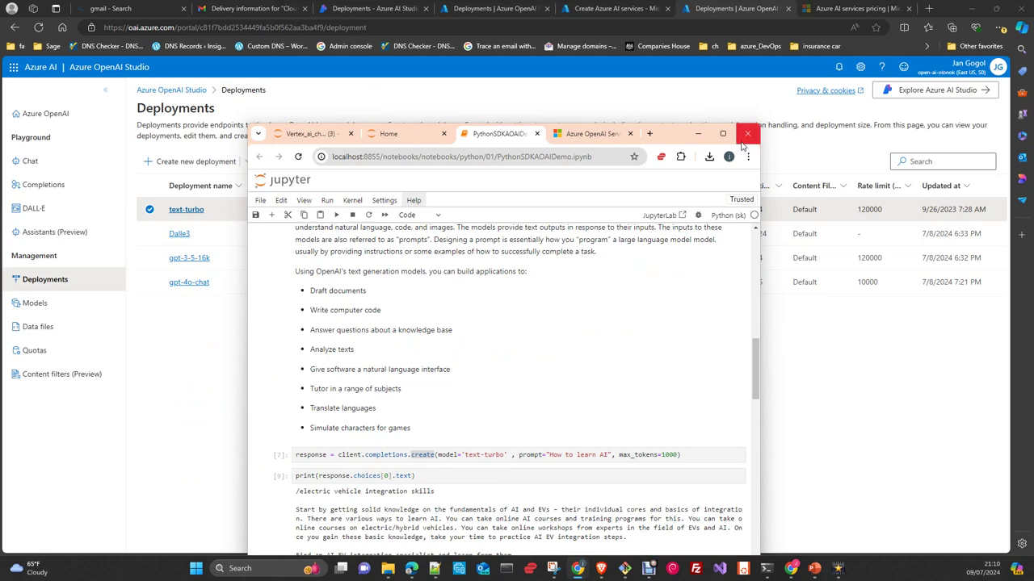
{"action": "left_click", "coordinate": [727, 136]}
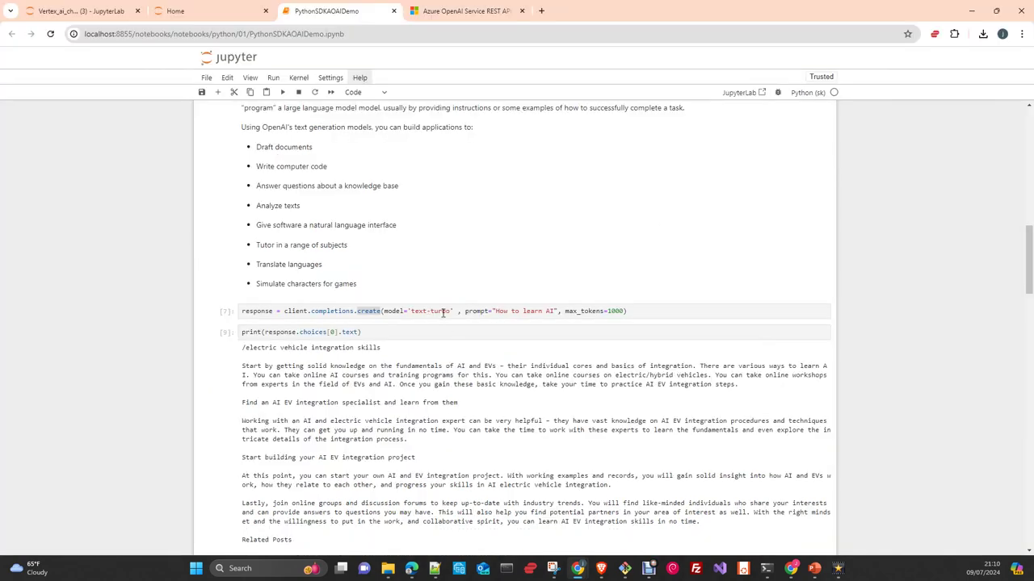
{"action": "left_click", "coordinate": [623, 312]}
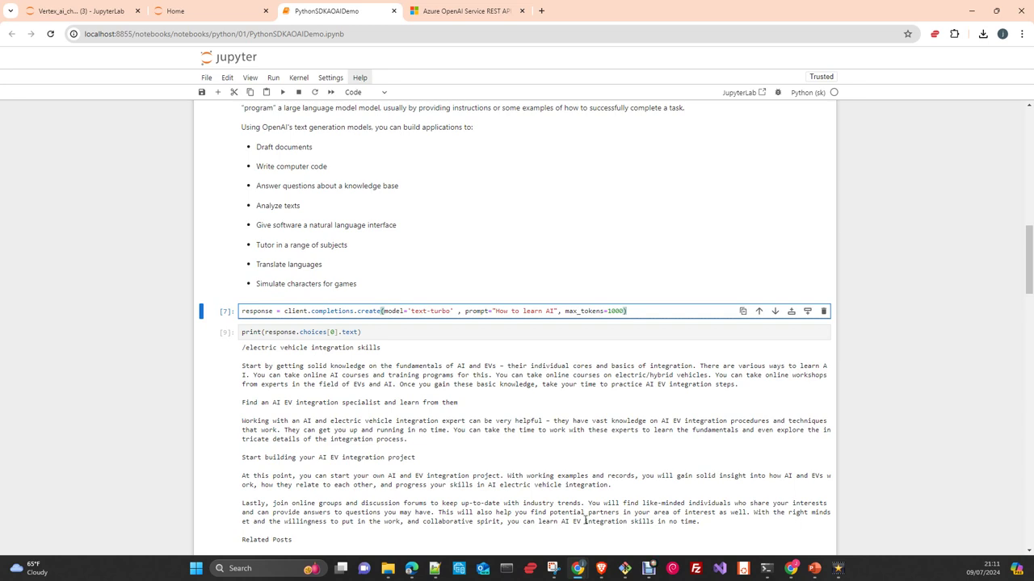
{"action": "scroll", "coordinate": [644, 466], "scroll_direction": "up", "scroll_amount": 5}
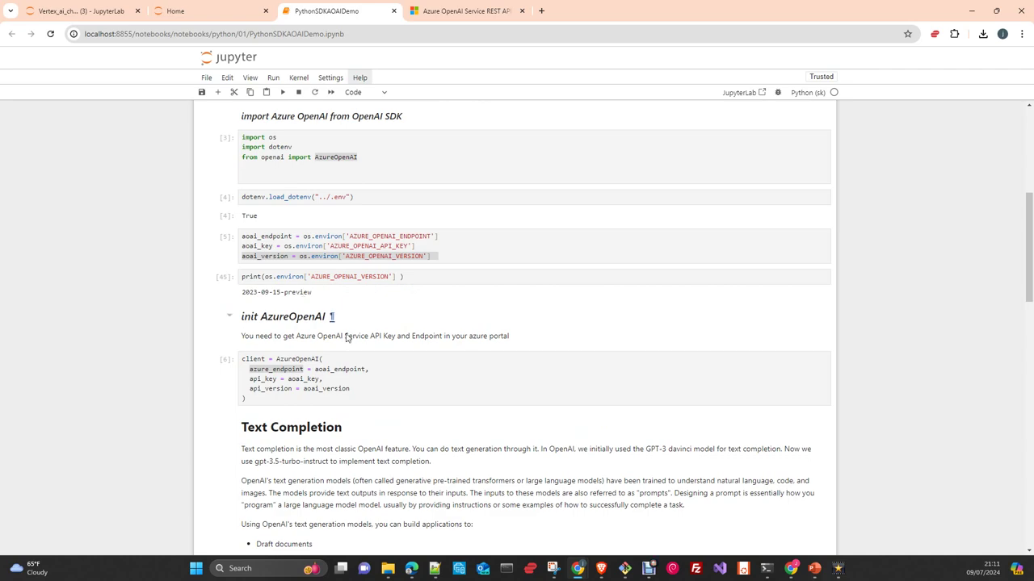
{"action": "scroll", "coordinate": [378, 490], "scroll_direction": "down", "scroll_amount": 7}
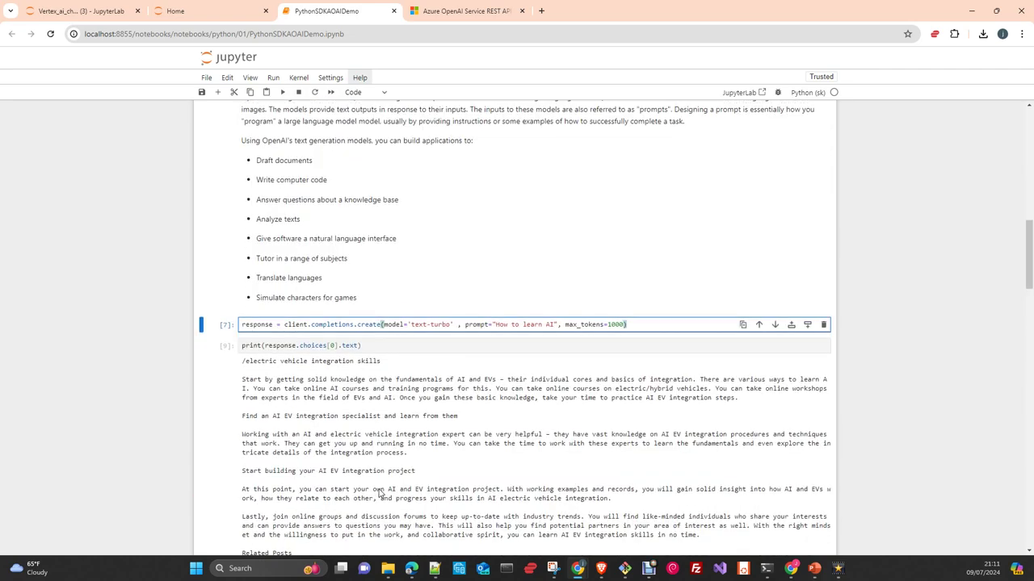
{"action": "scroll", "coordinate": [353, 299], "scroll_direction": "down", "scroll_amount": 6}
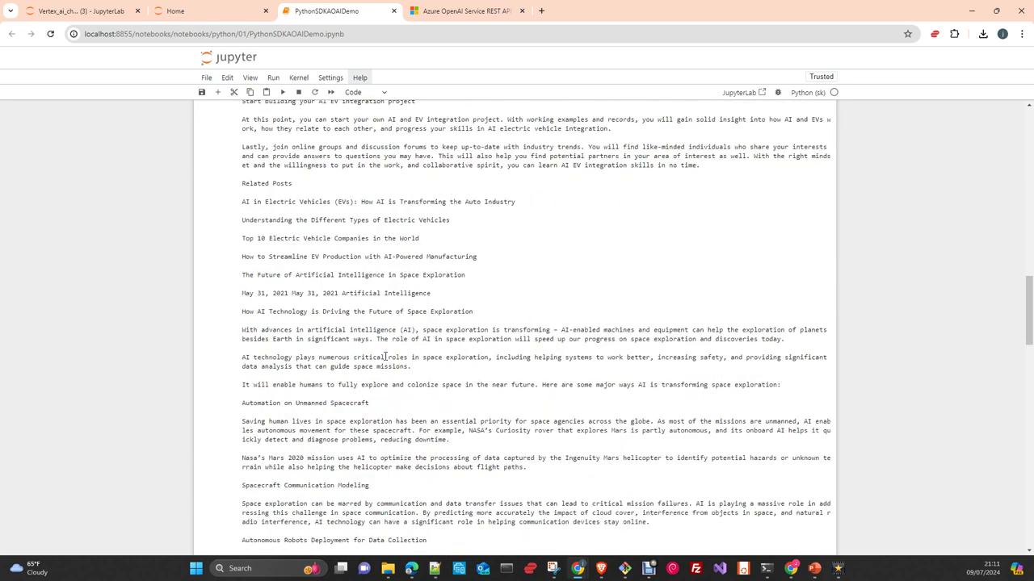
Highlight api_version="2024-02-01" in the Chat Completion client cell and review the chat call, its response and the Image generation section.
{"action": "scroll", "coordinate": [386, 356], "scroll_direction": "down", "scroll_amount": 3}
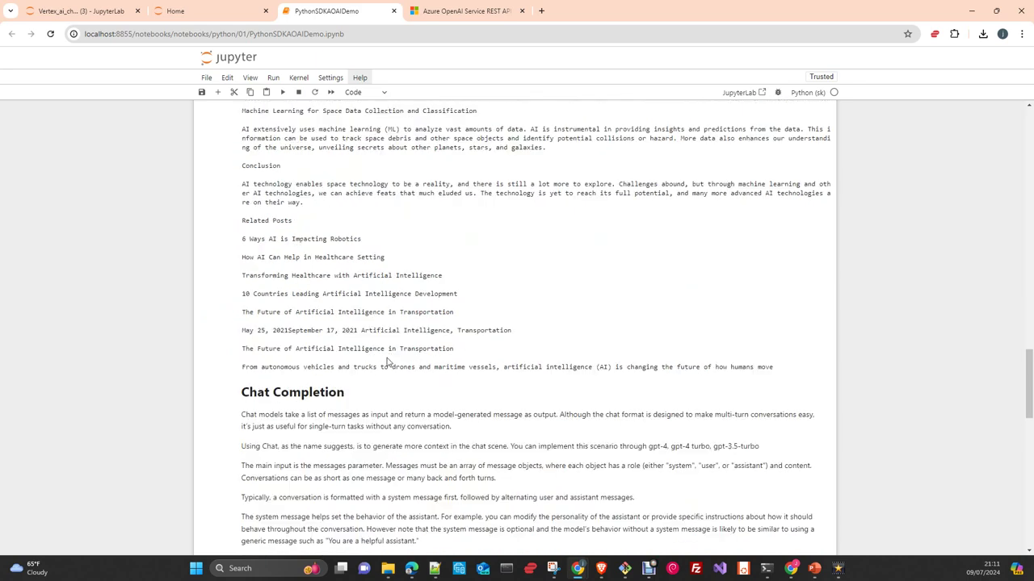
{"action": "scroll", "coordinate": [346, 333], "scroll_direction": "down", "scroll_amount": 3}
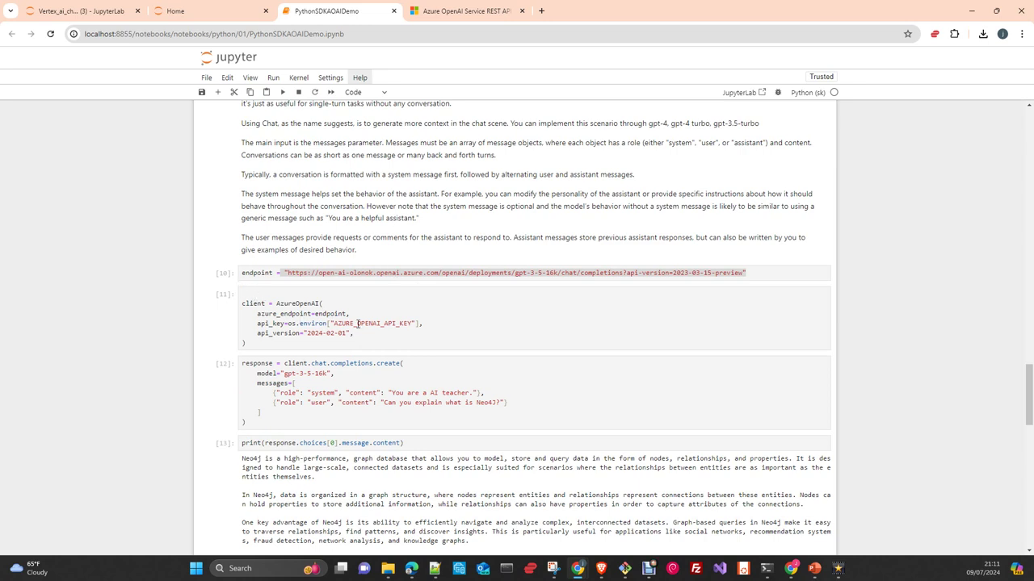
{"action": "left_click_drag", "start_coordinate": [359, 334], "coordinate": [255, 333]}
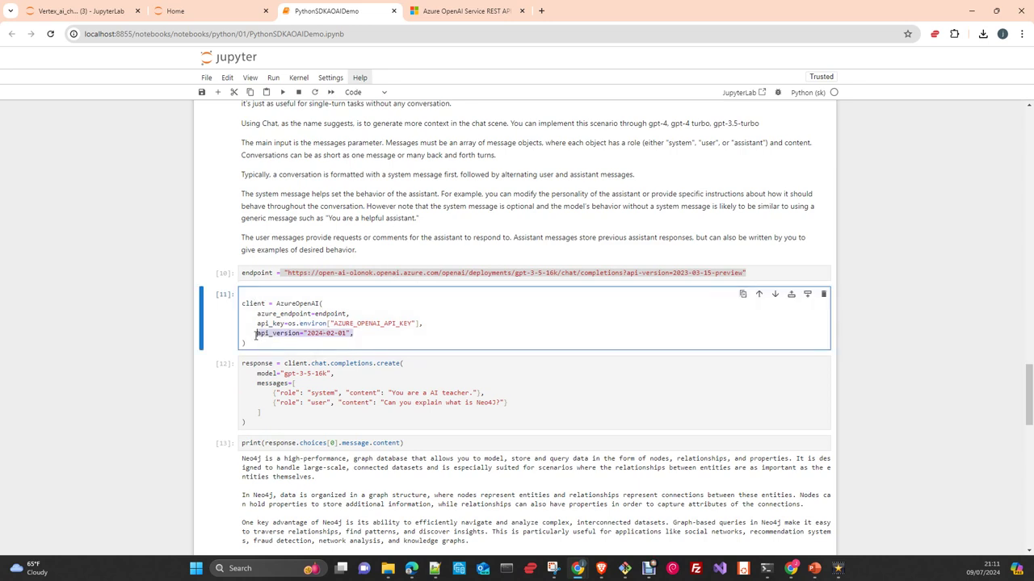
{"action": "scroll", "coordinate": [396, 383], "scroll_direction": "down", "scroll_amount": 1}
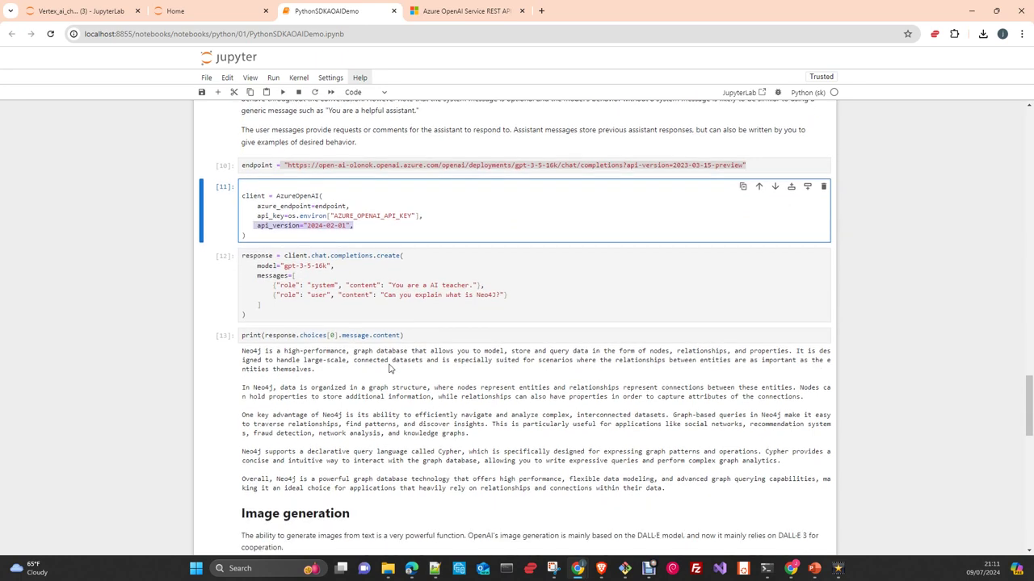
{"action": "scroll", "coordinate": [349, 367], "scroll_direction": "down", "scroll_amount": 1}
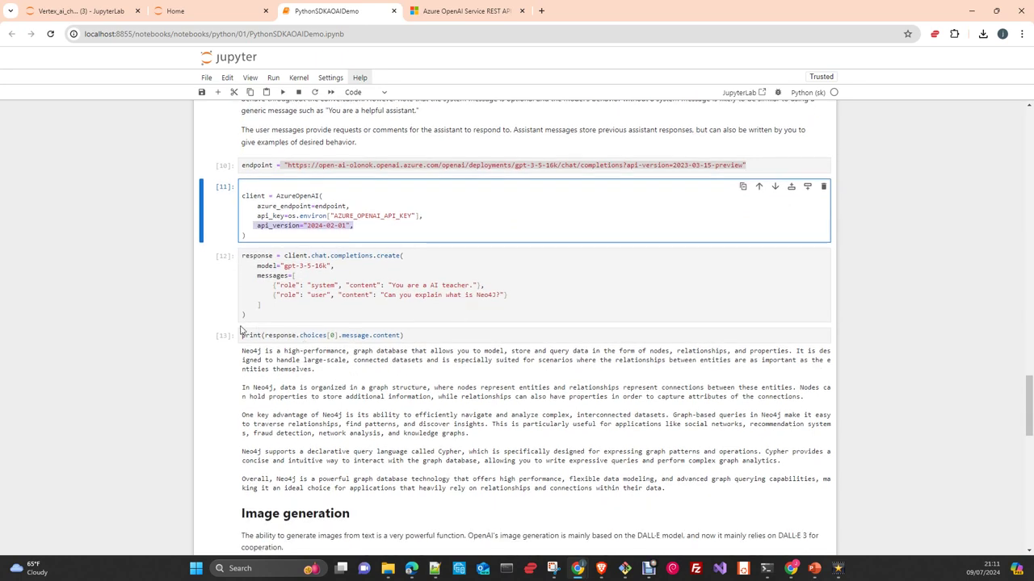
{"action": "scroll", "coordinate": [283, 369], "scroll_direction": "down", "scroll_amount": 5}
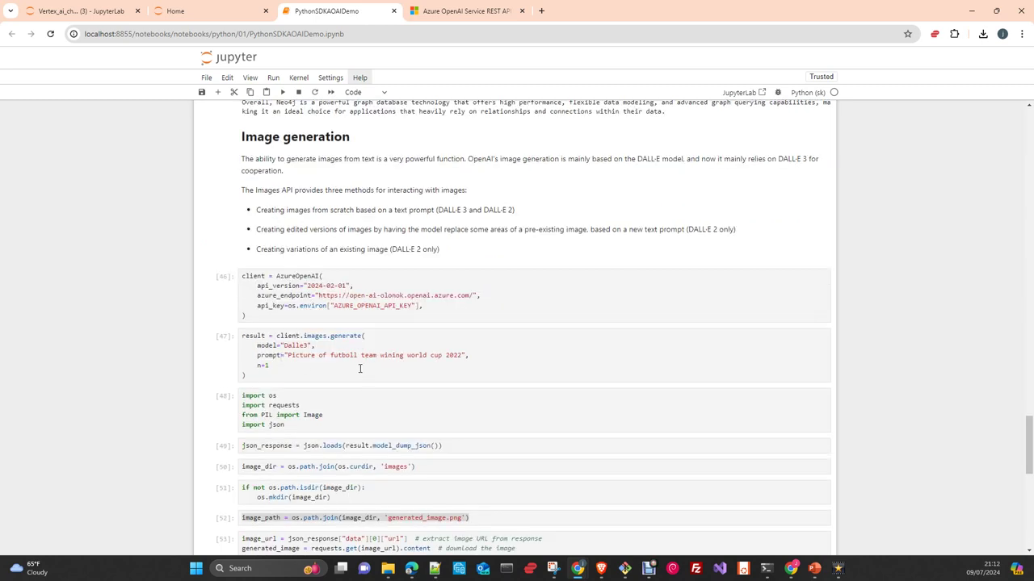